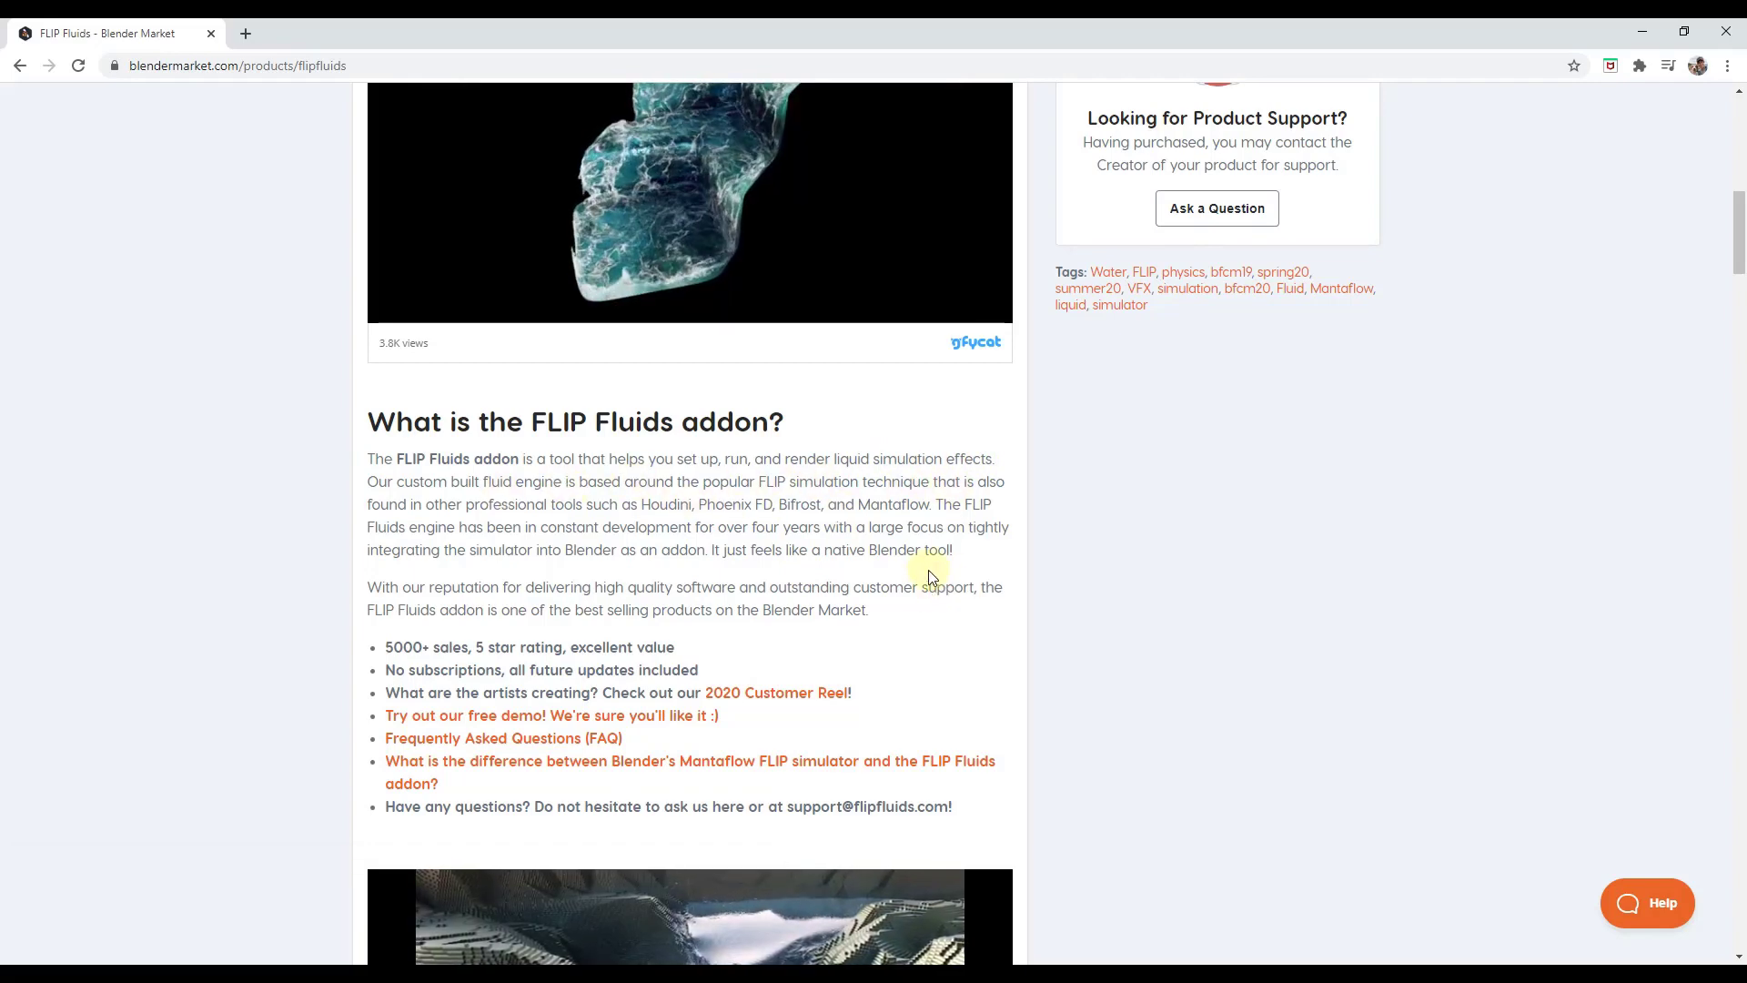
Review the FLIP Fluids product description on Blender Market and open its documentation section to look through the quick links.
scroll(853, 473, "down", 2)
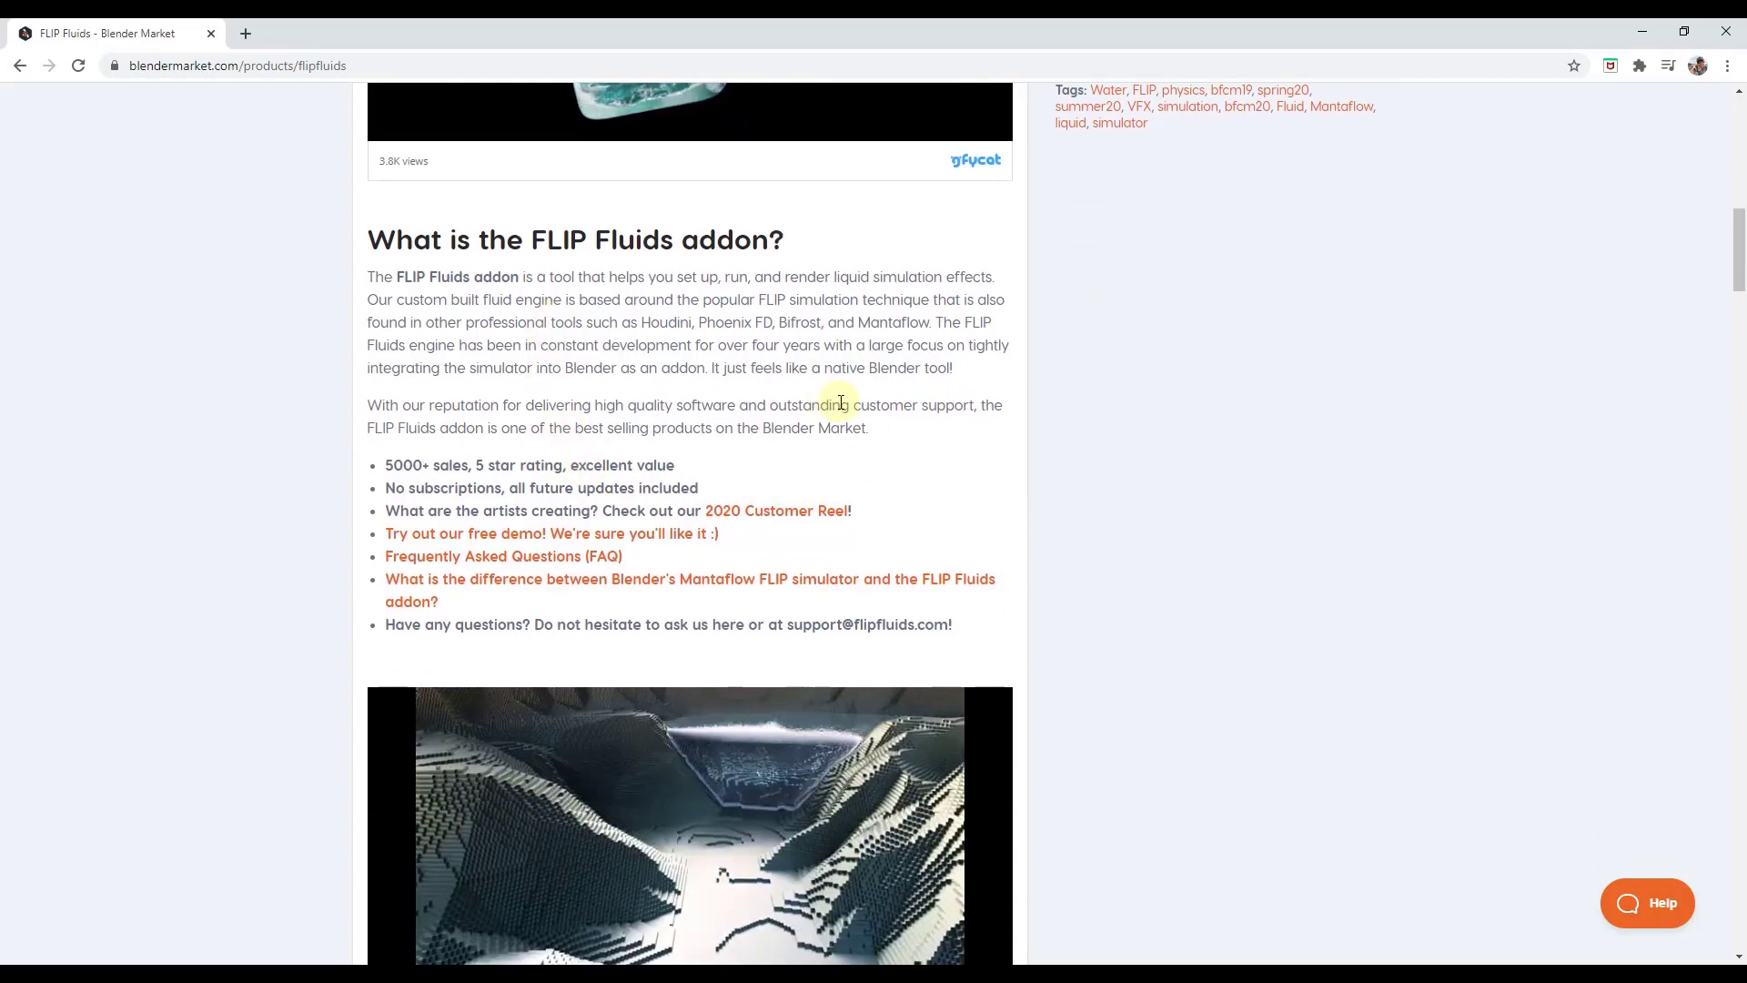
scroll(837, 496, "up", 20)
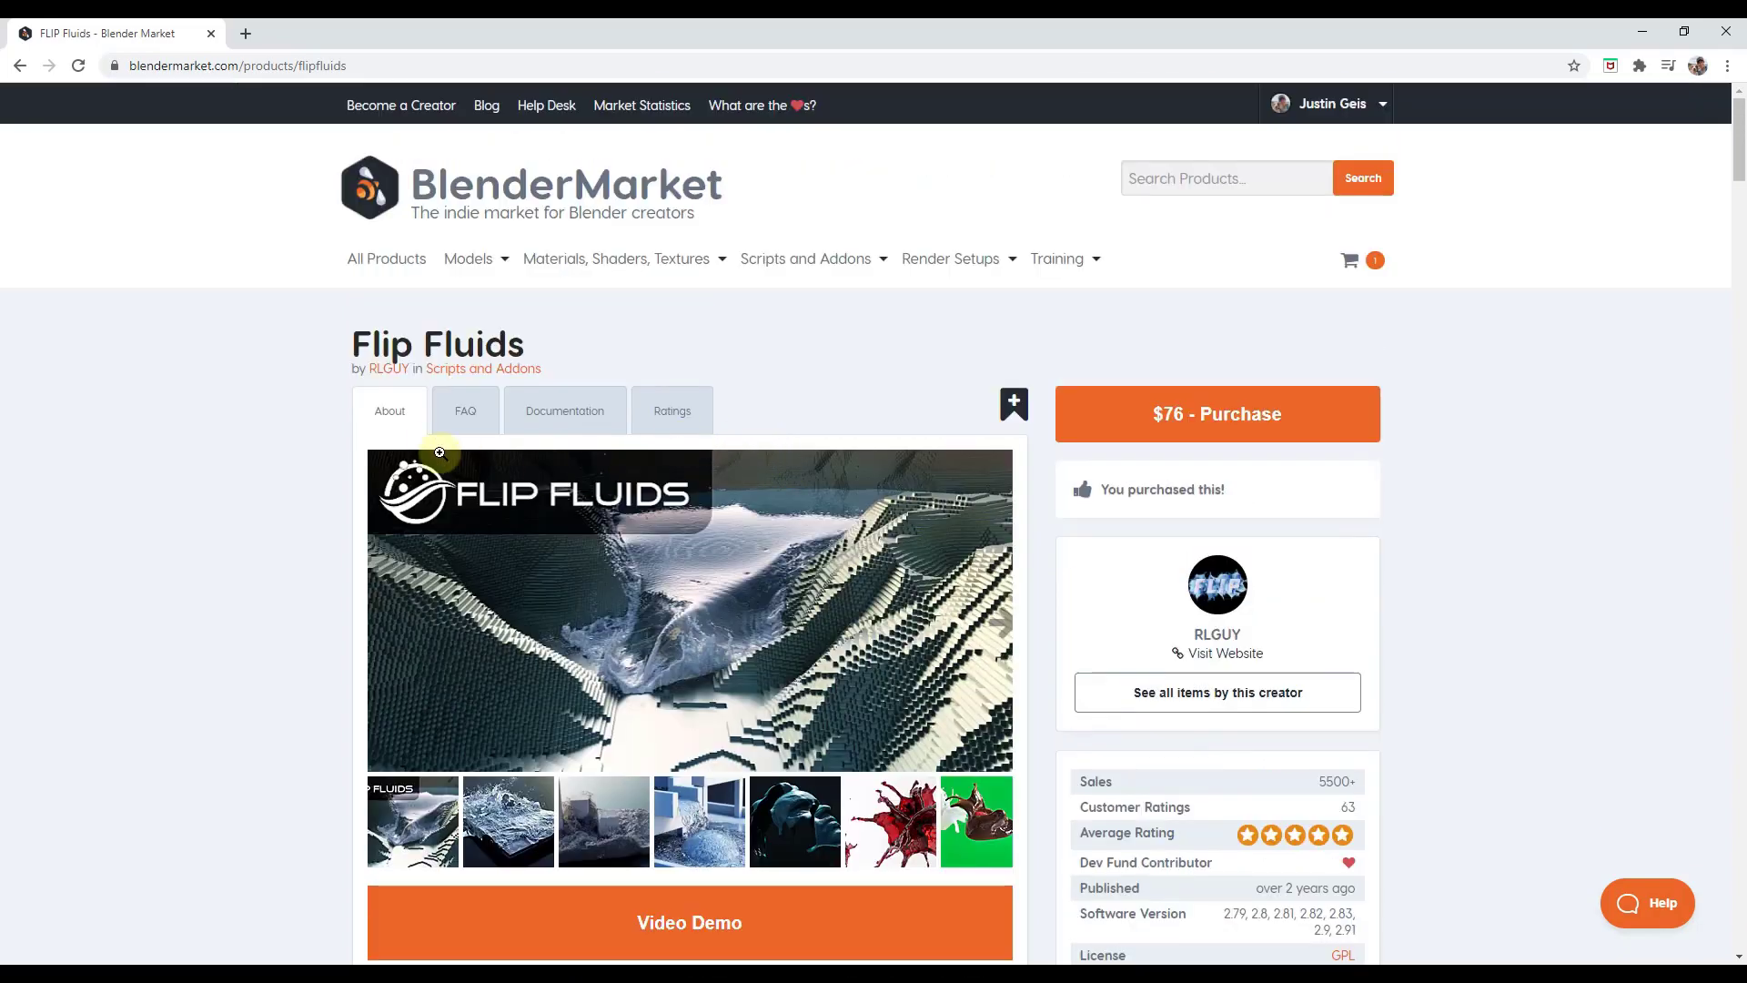
left_click(544, 414)
scroll(281, 456, "down", 3)
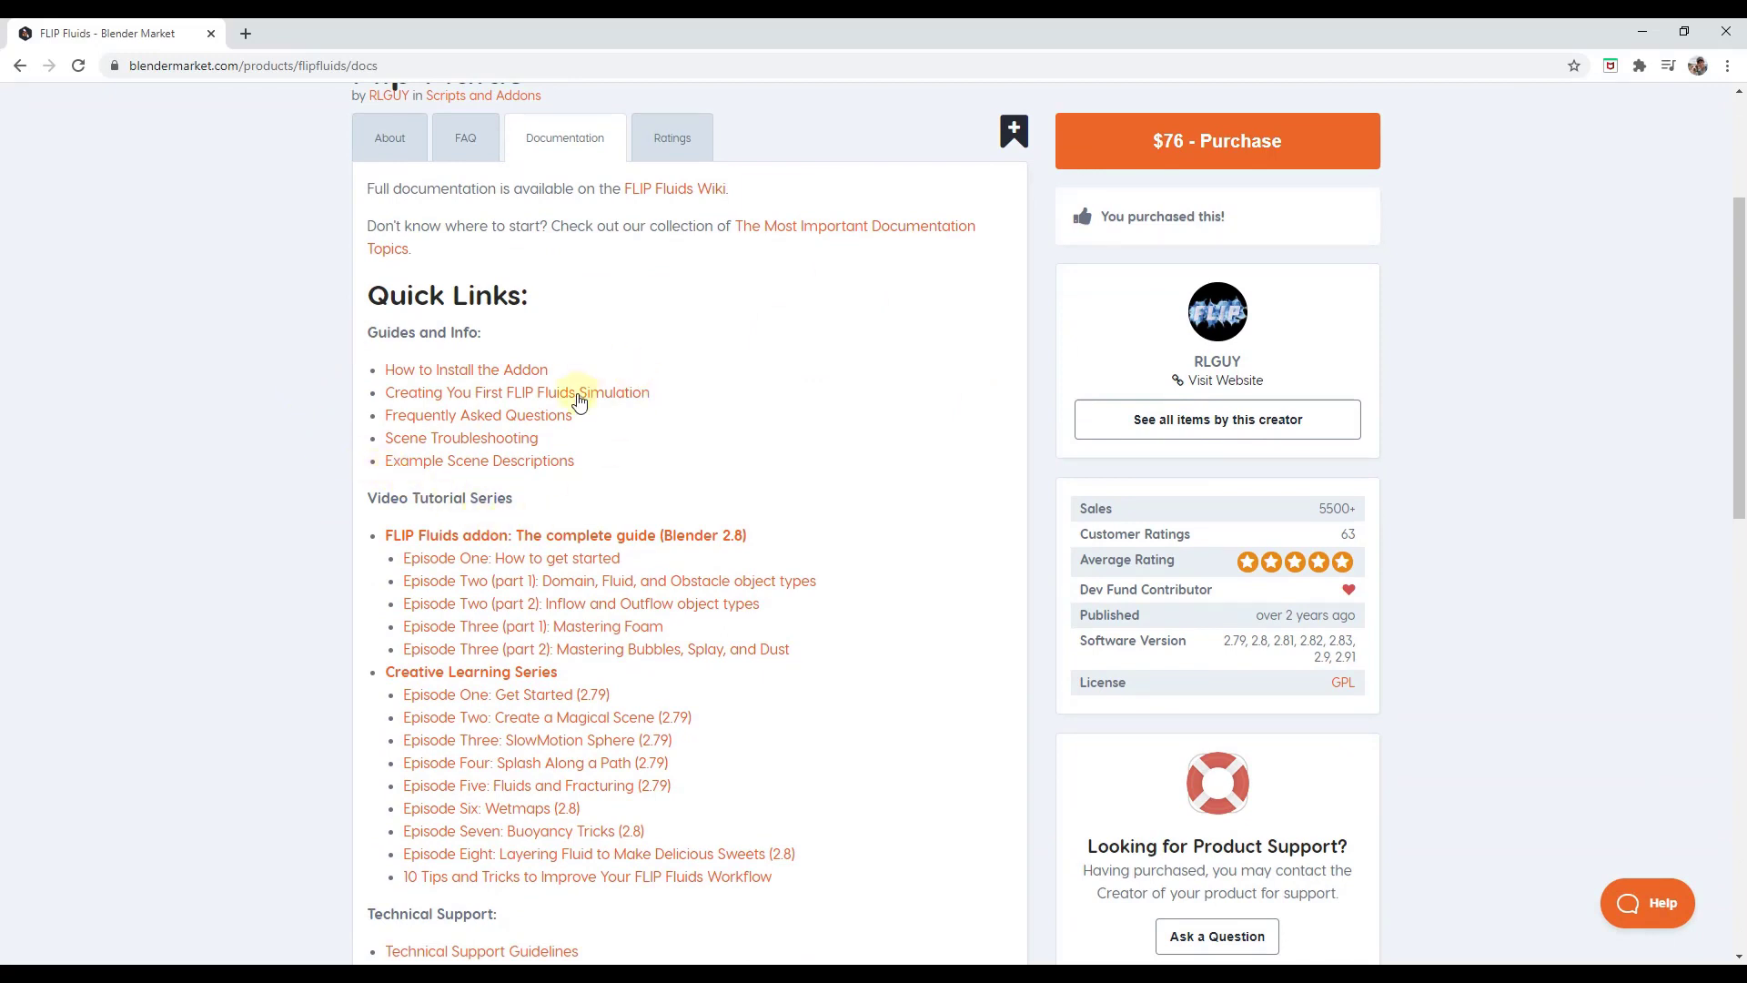
scroll(600, 671, "down", 2)
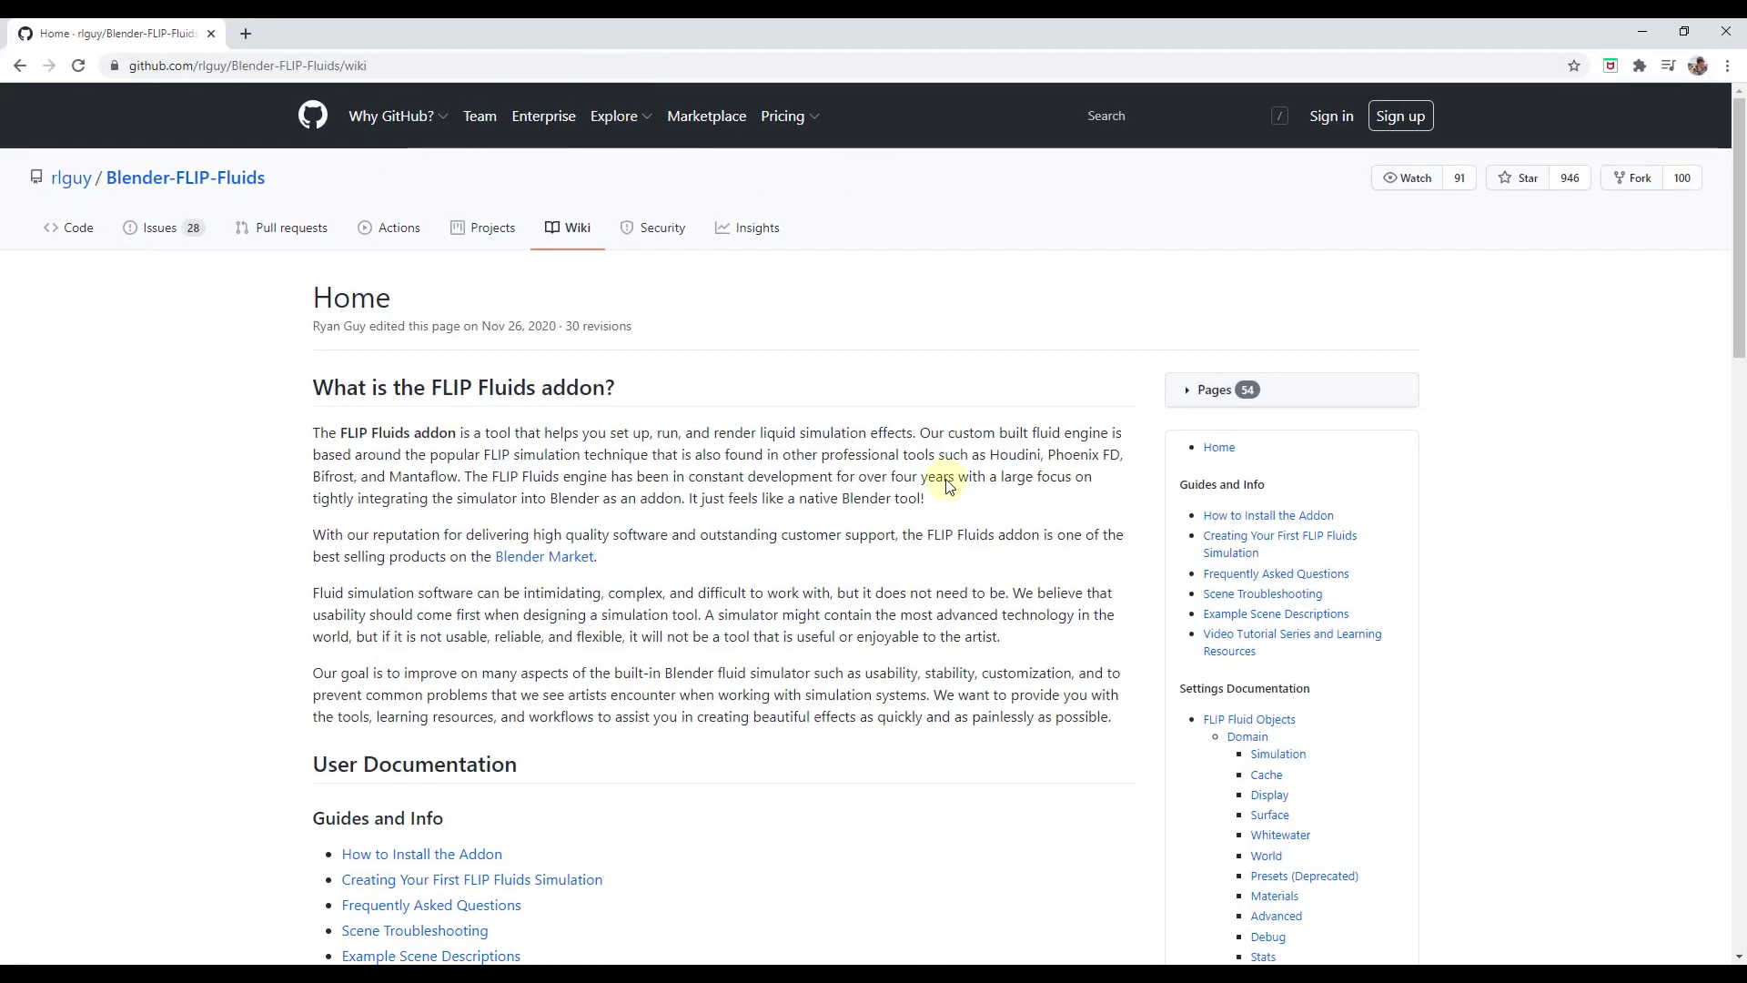
Read through the FLIP Fluids wiki home page, including its settings documentation and most important documentation topics.
scroll(696, 696, "down", 1)
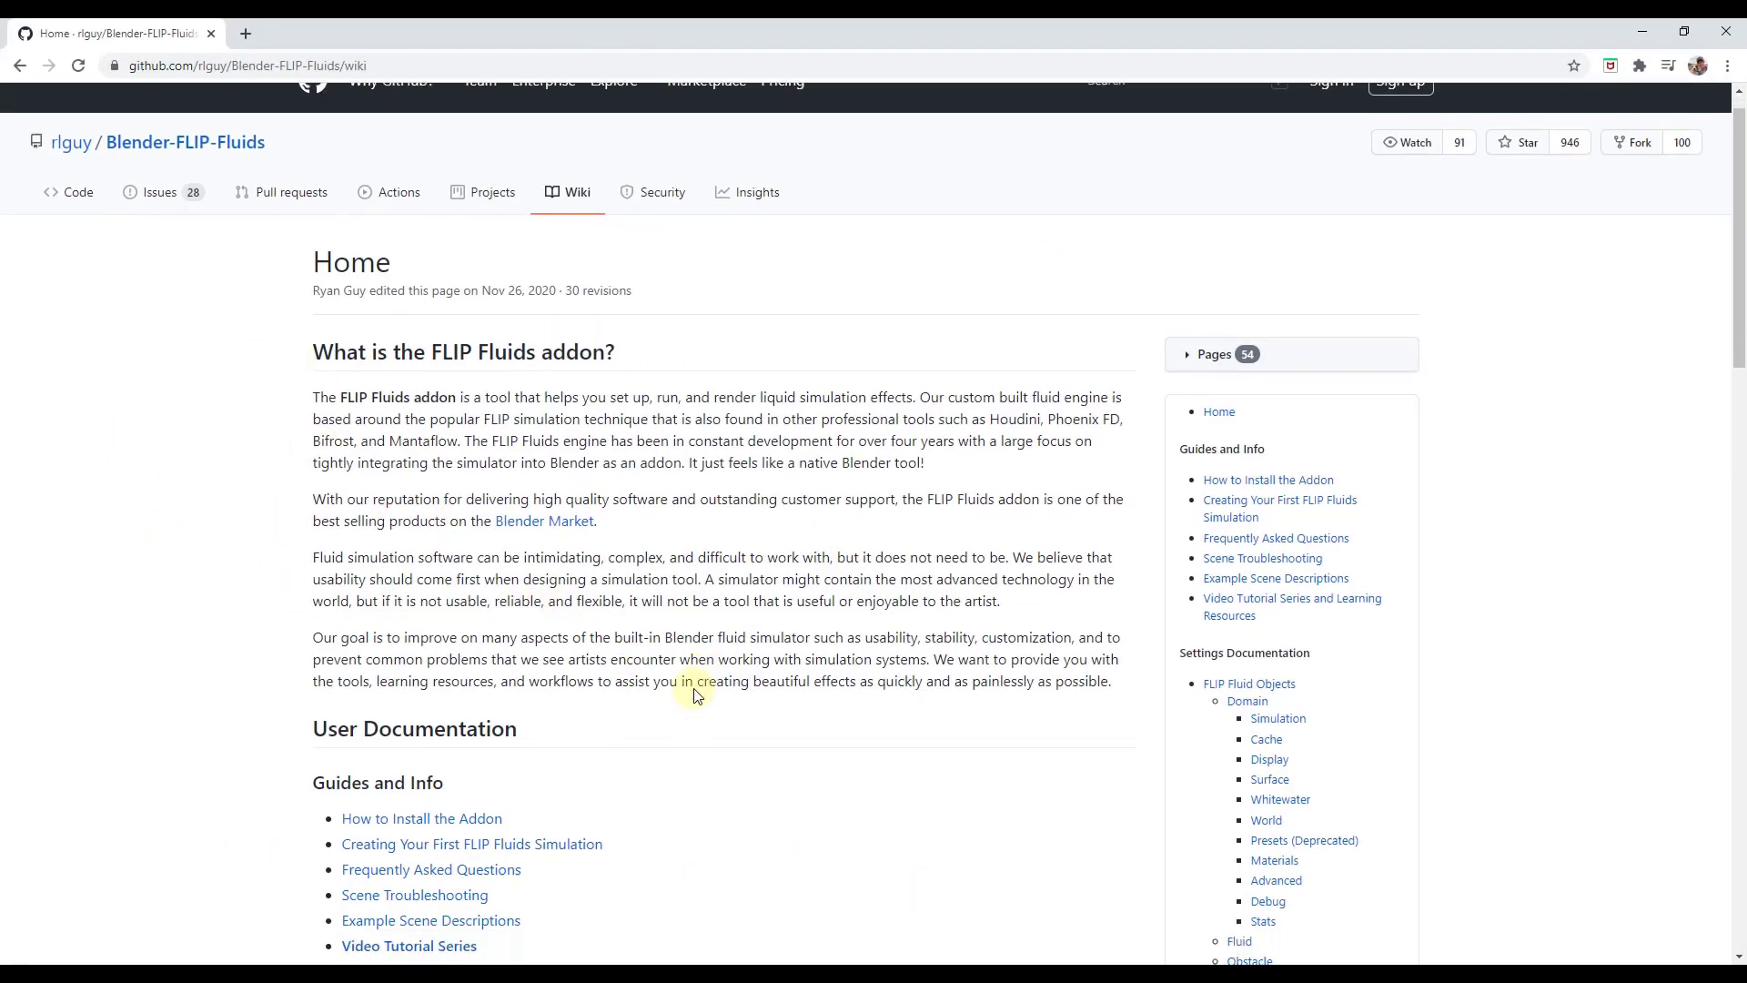
scroll(696, 696, "down", 10)
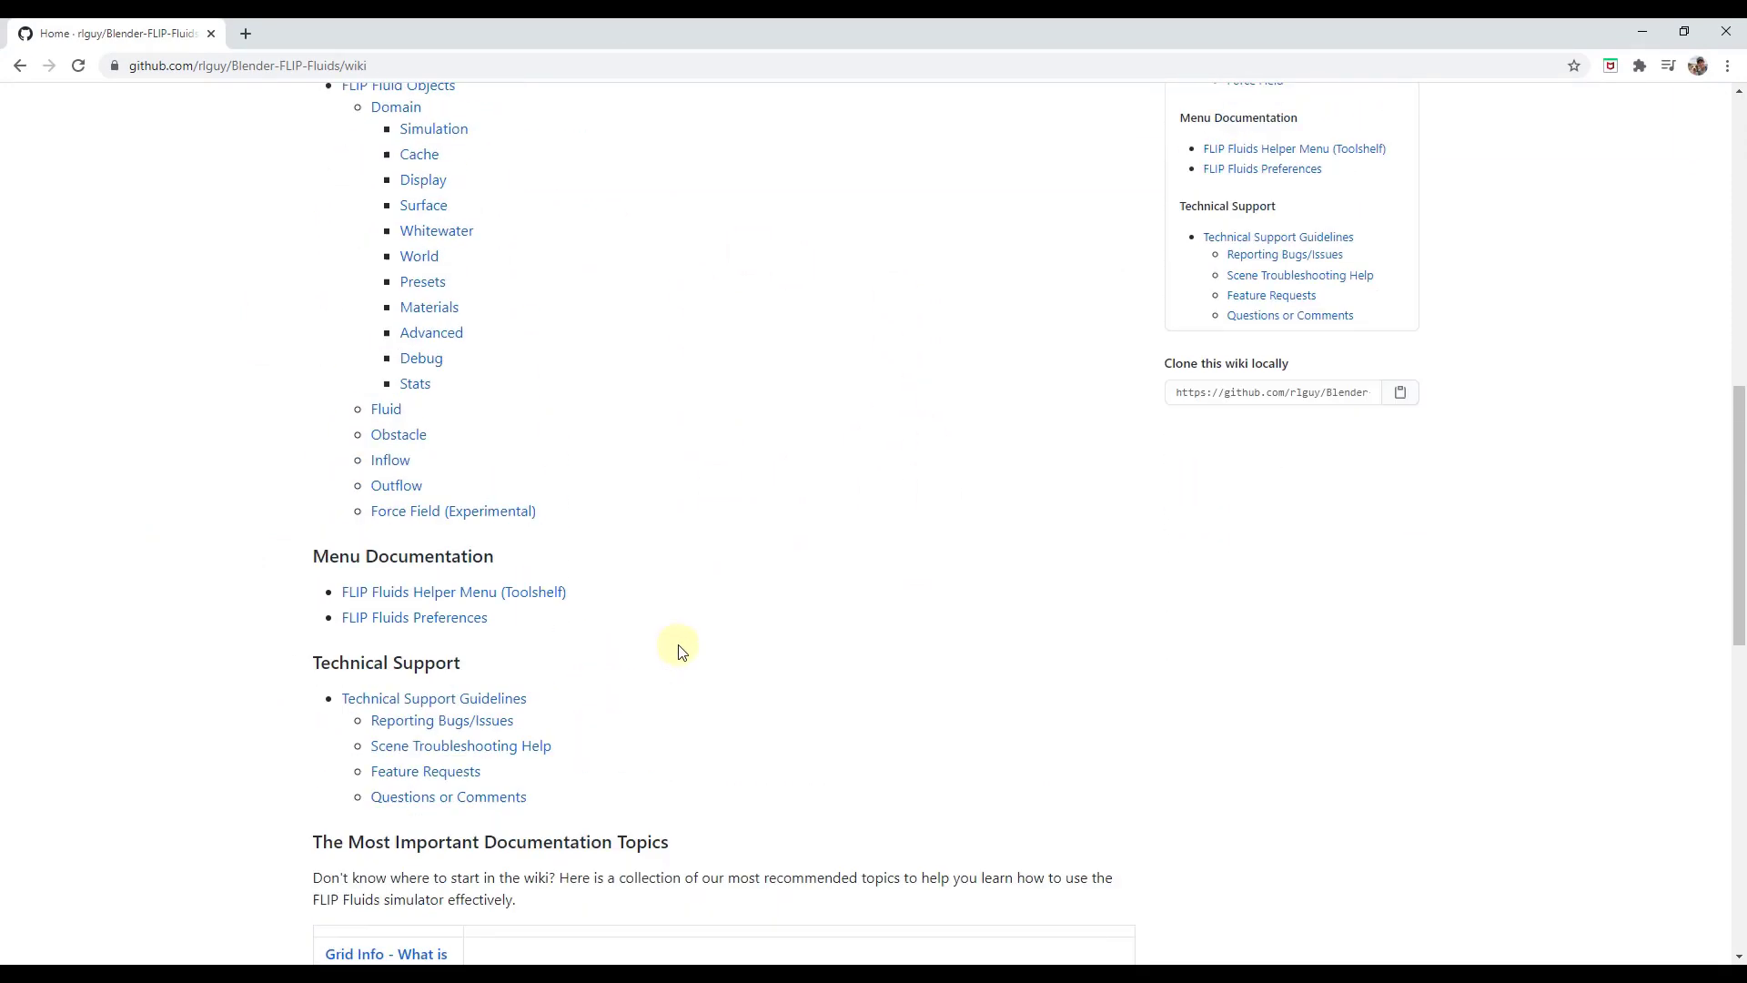
scroll(728, 648, "down", 3)
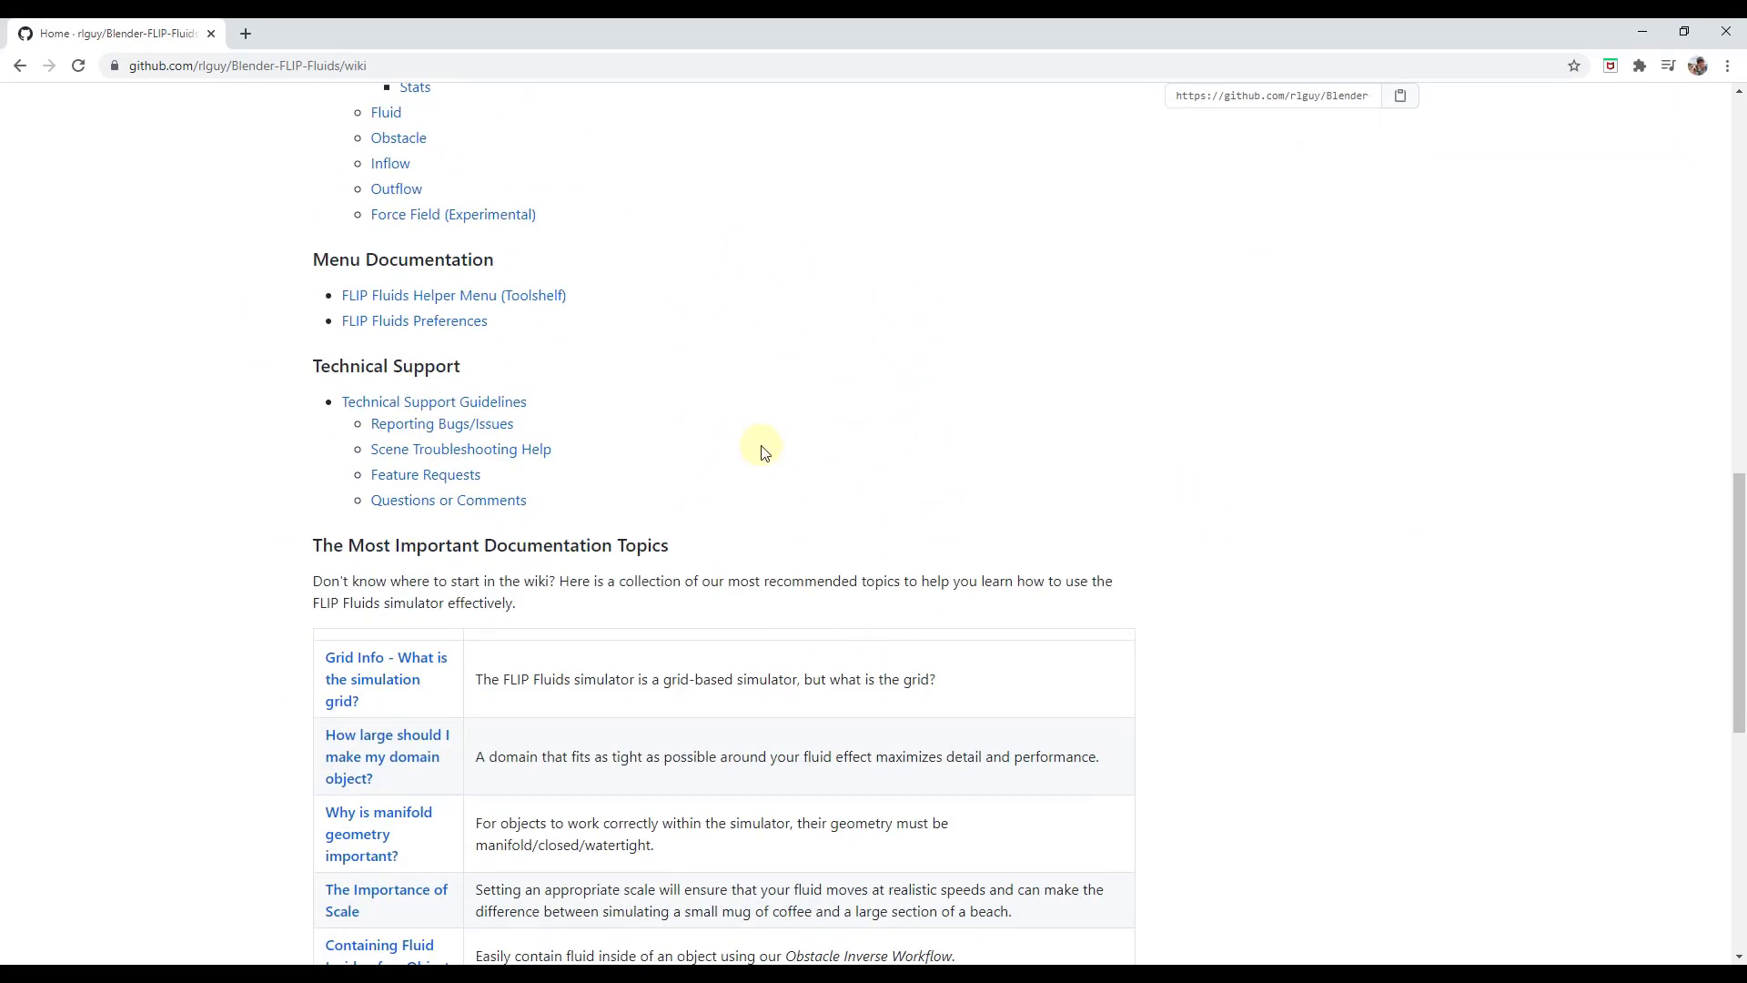
scroll(853, 483, "up", 5)
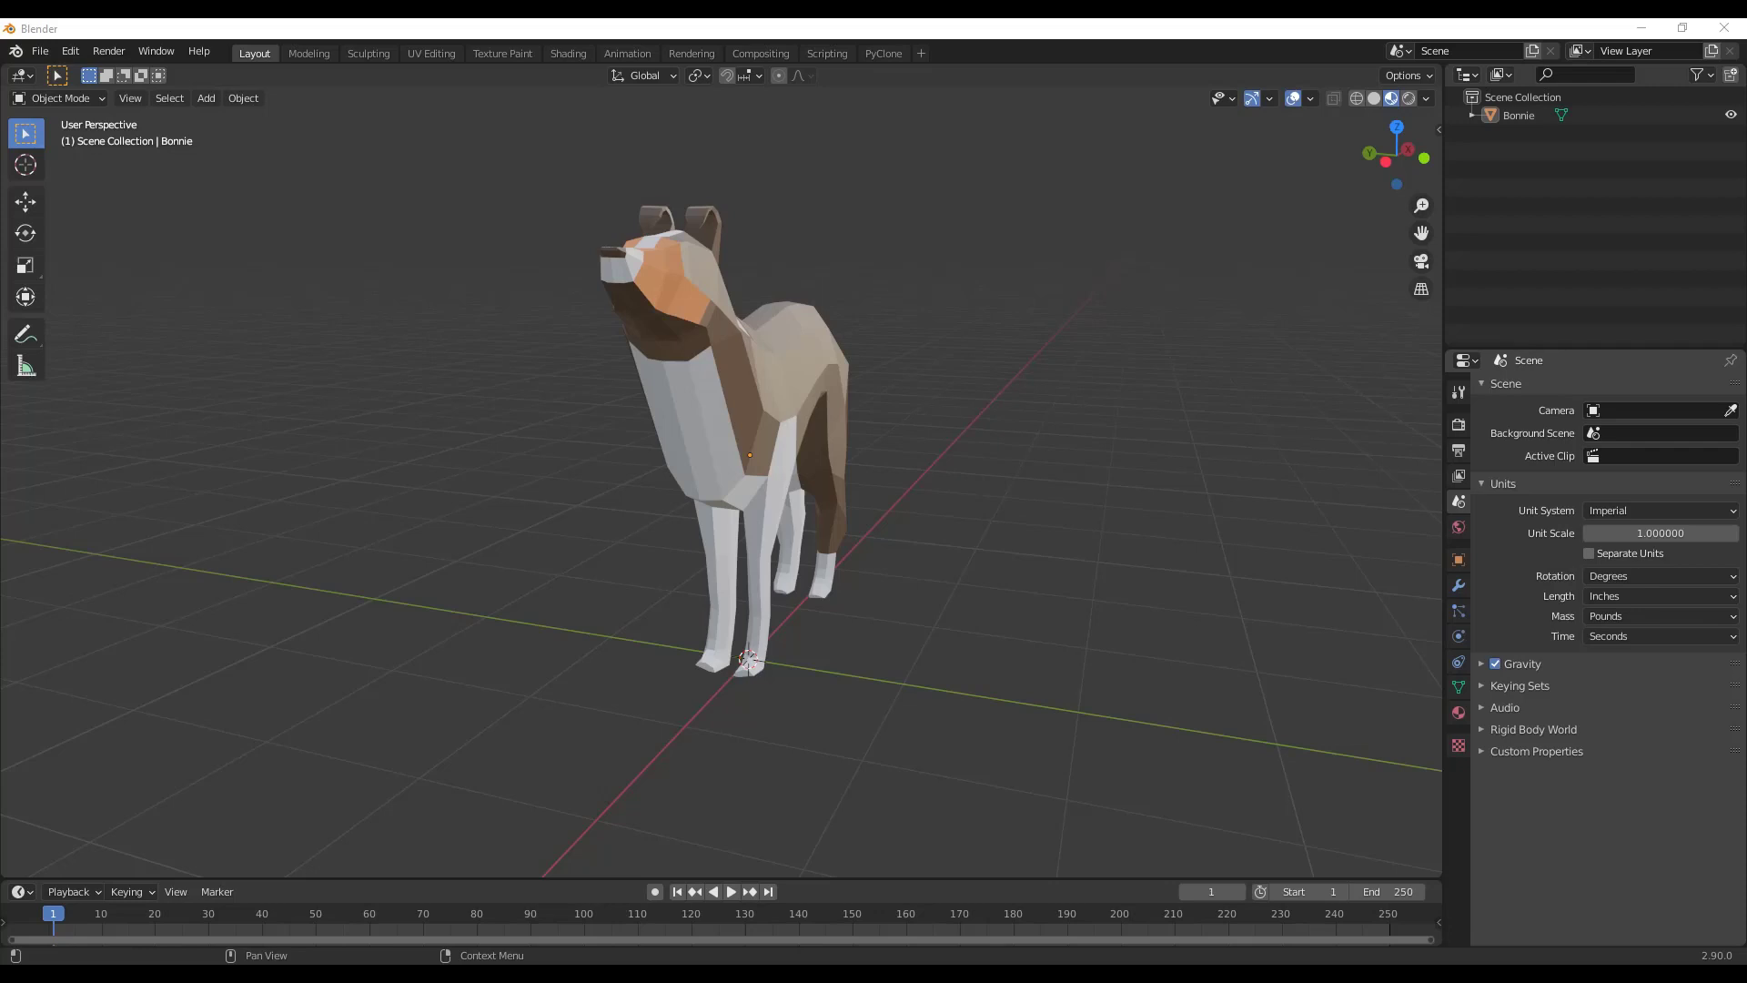
Switch to Blender, search the add-on preferences for "flip", and expand the details of the FLIP Fluids add-on.
left_click(71, 53)
left_click(125, 311)
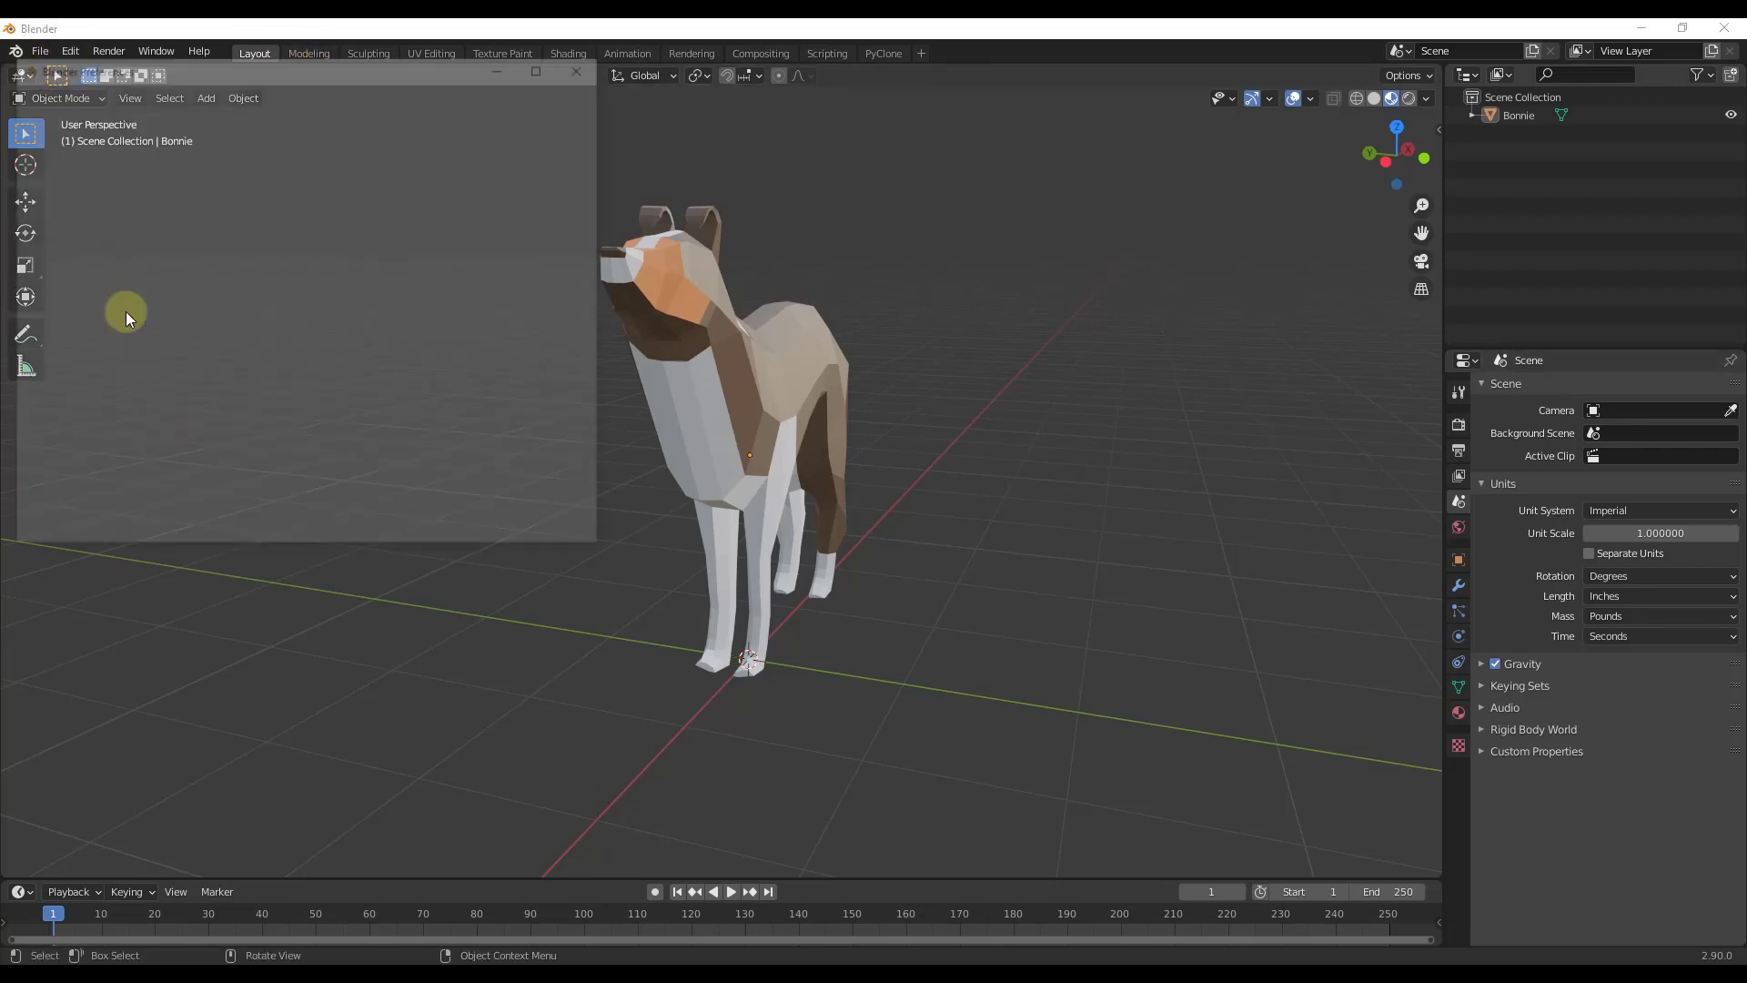
left_click(515, 117)
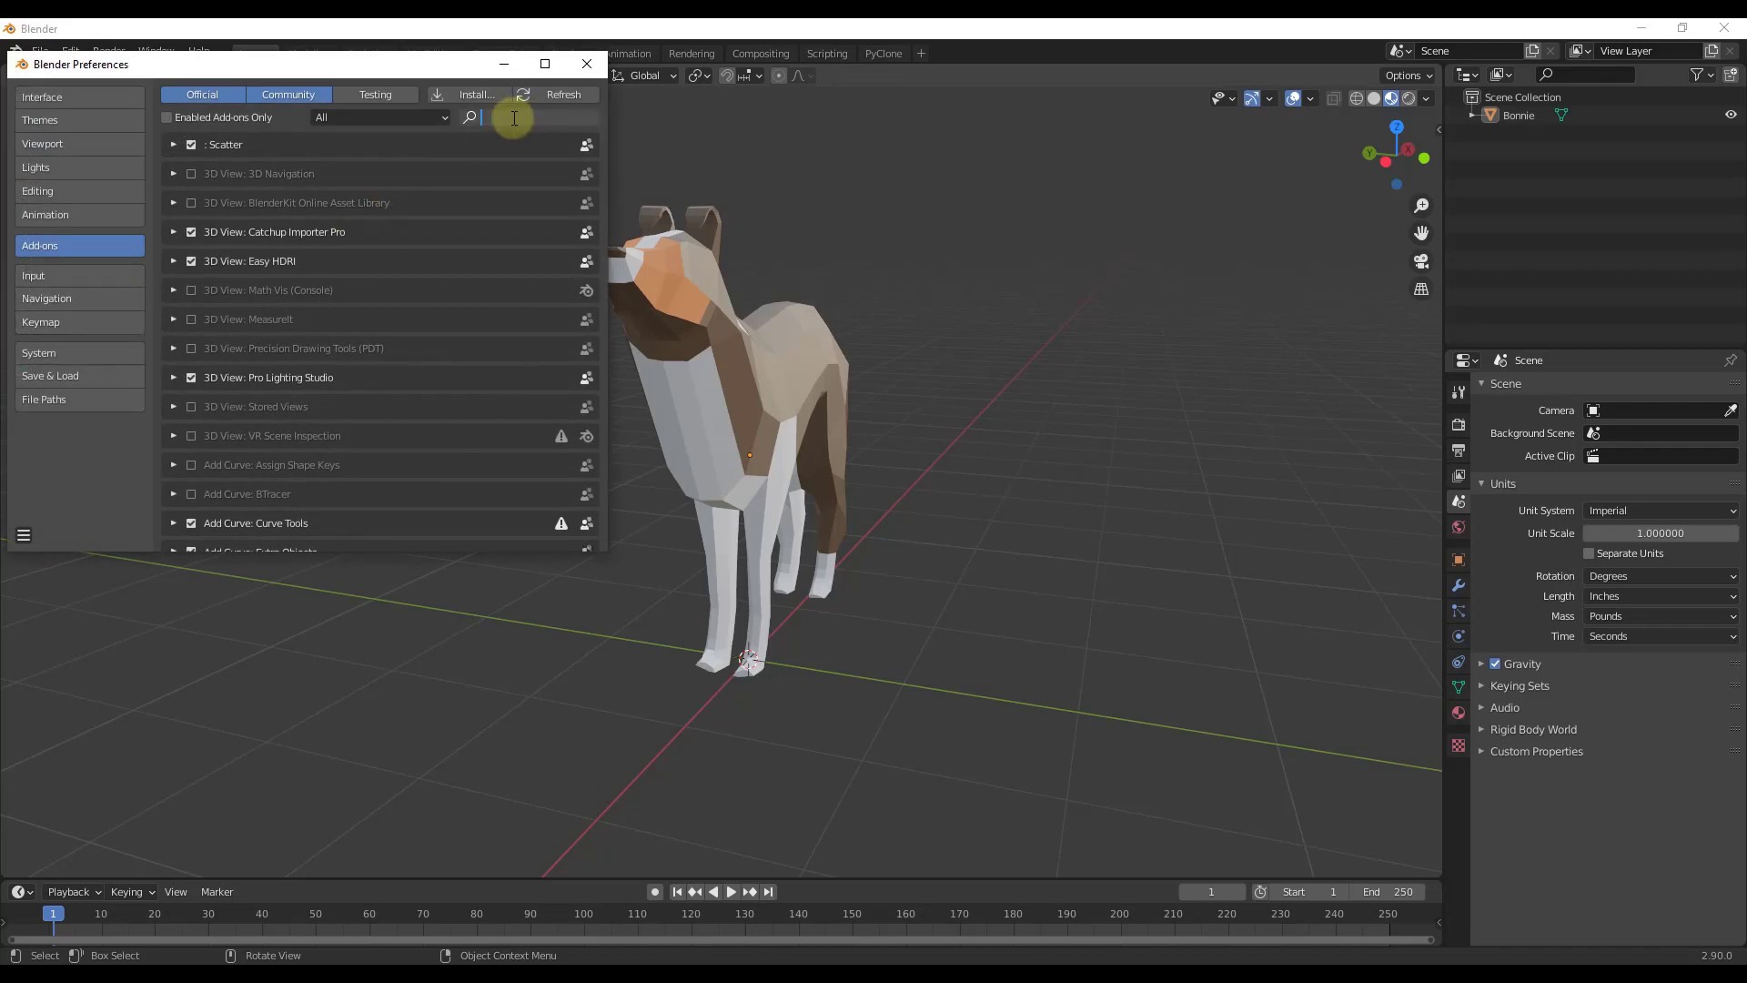
type("flip")
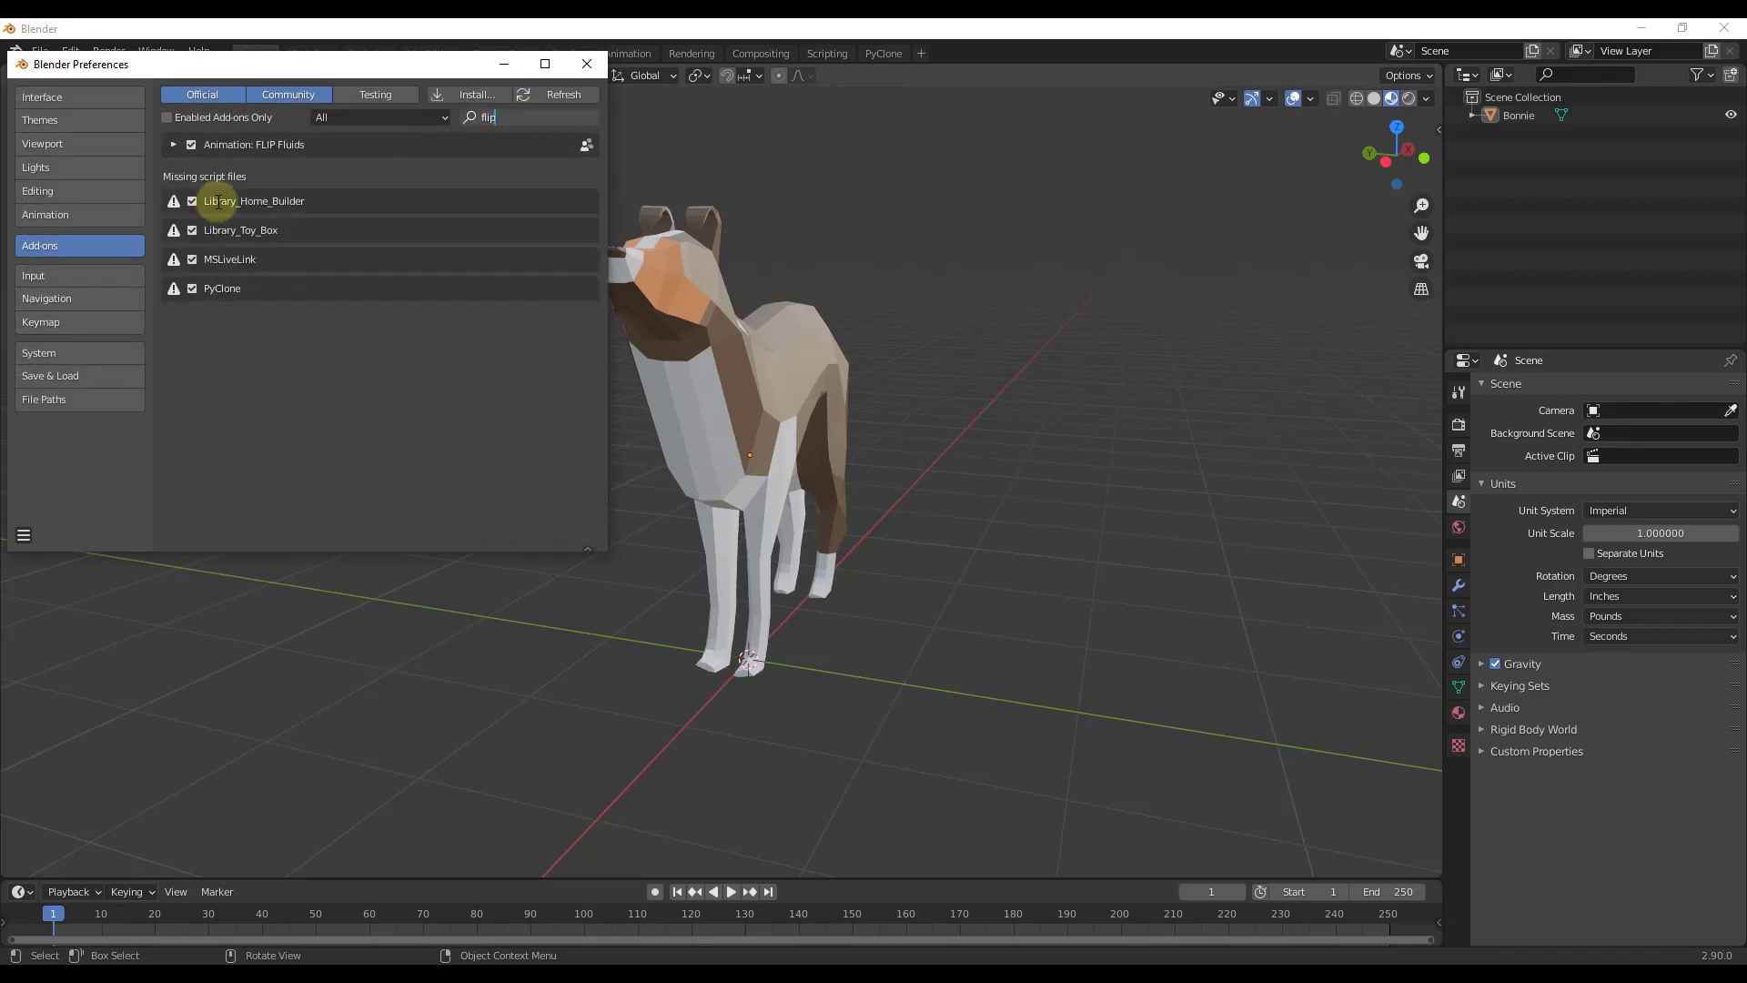
left_click(174, 144)
left_click(174, 144)
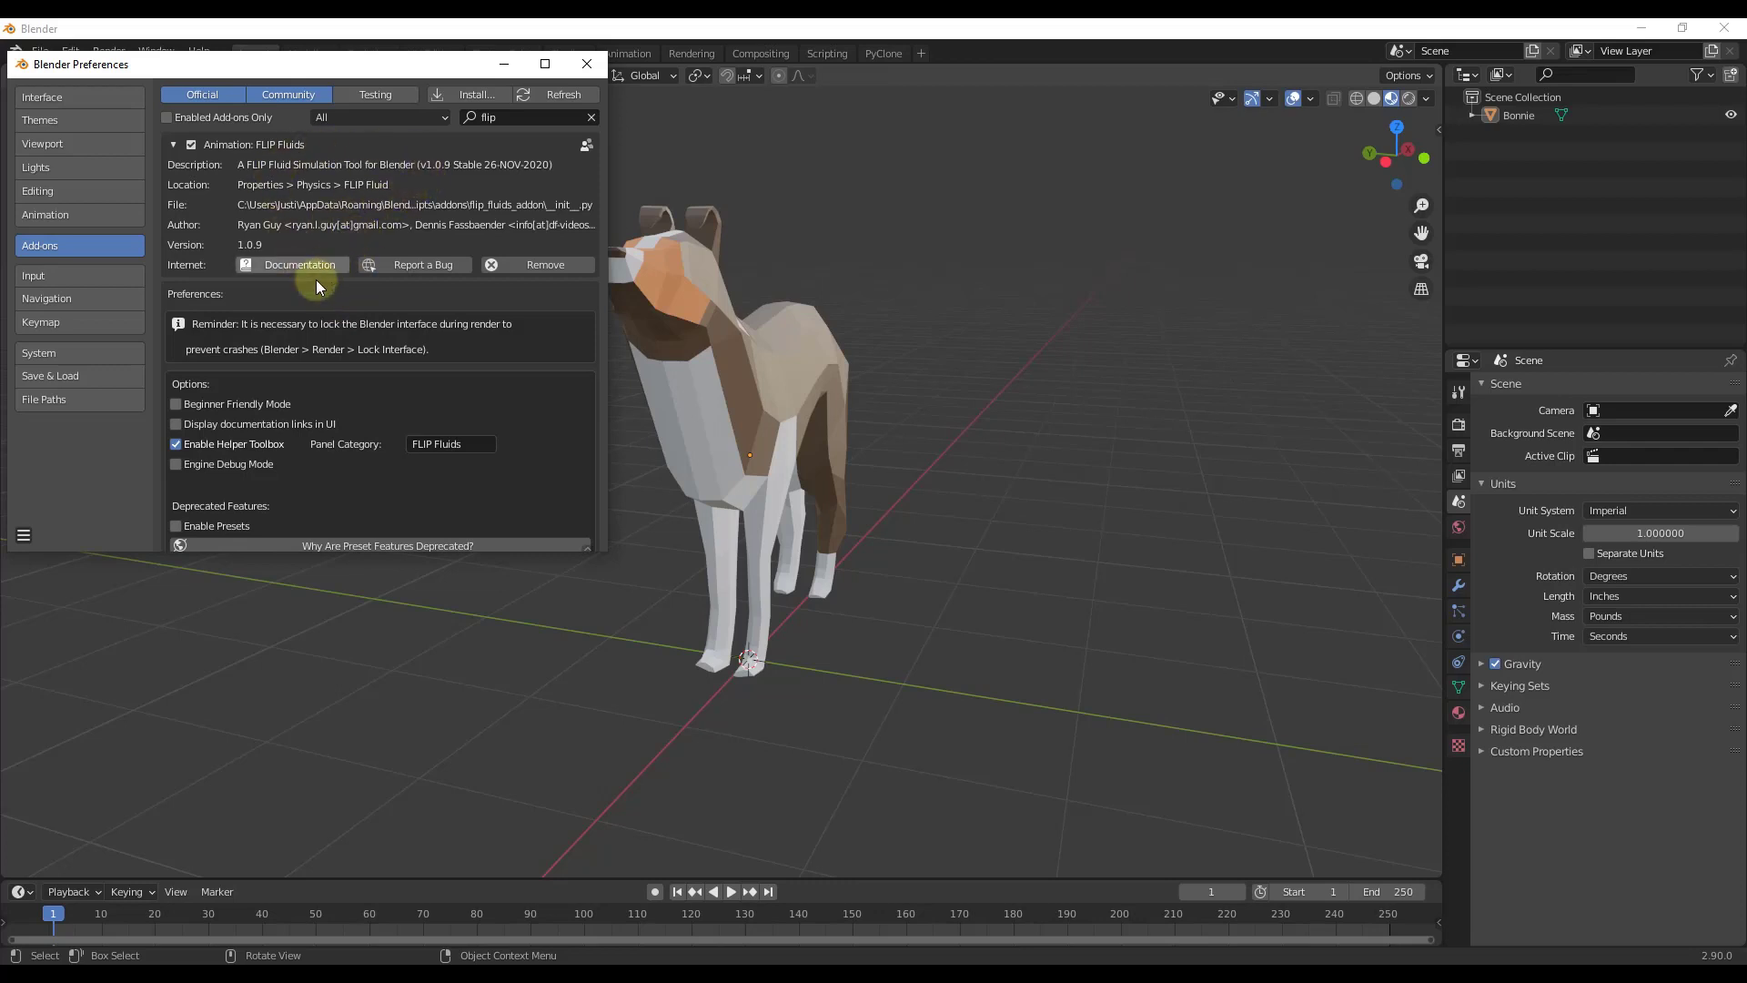
Save the Blender preferences and close the preferences window.
left_click(26, 539)
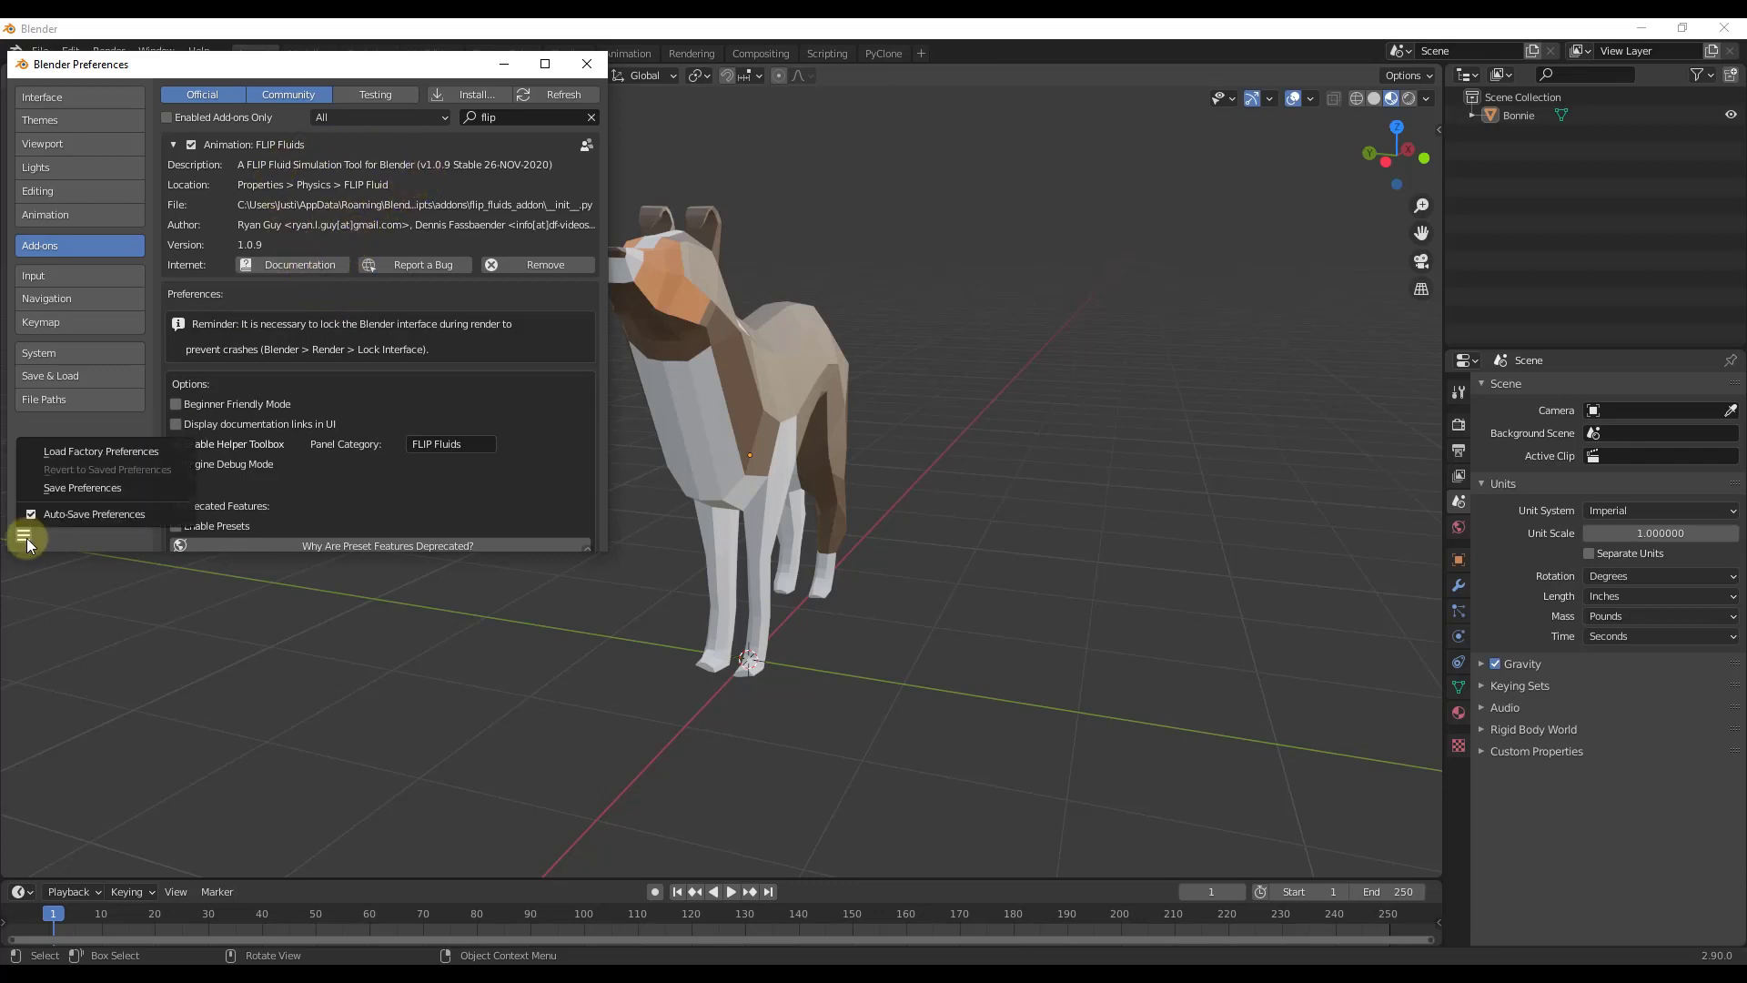
left_click(78, 491)
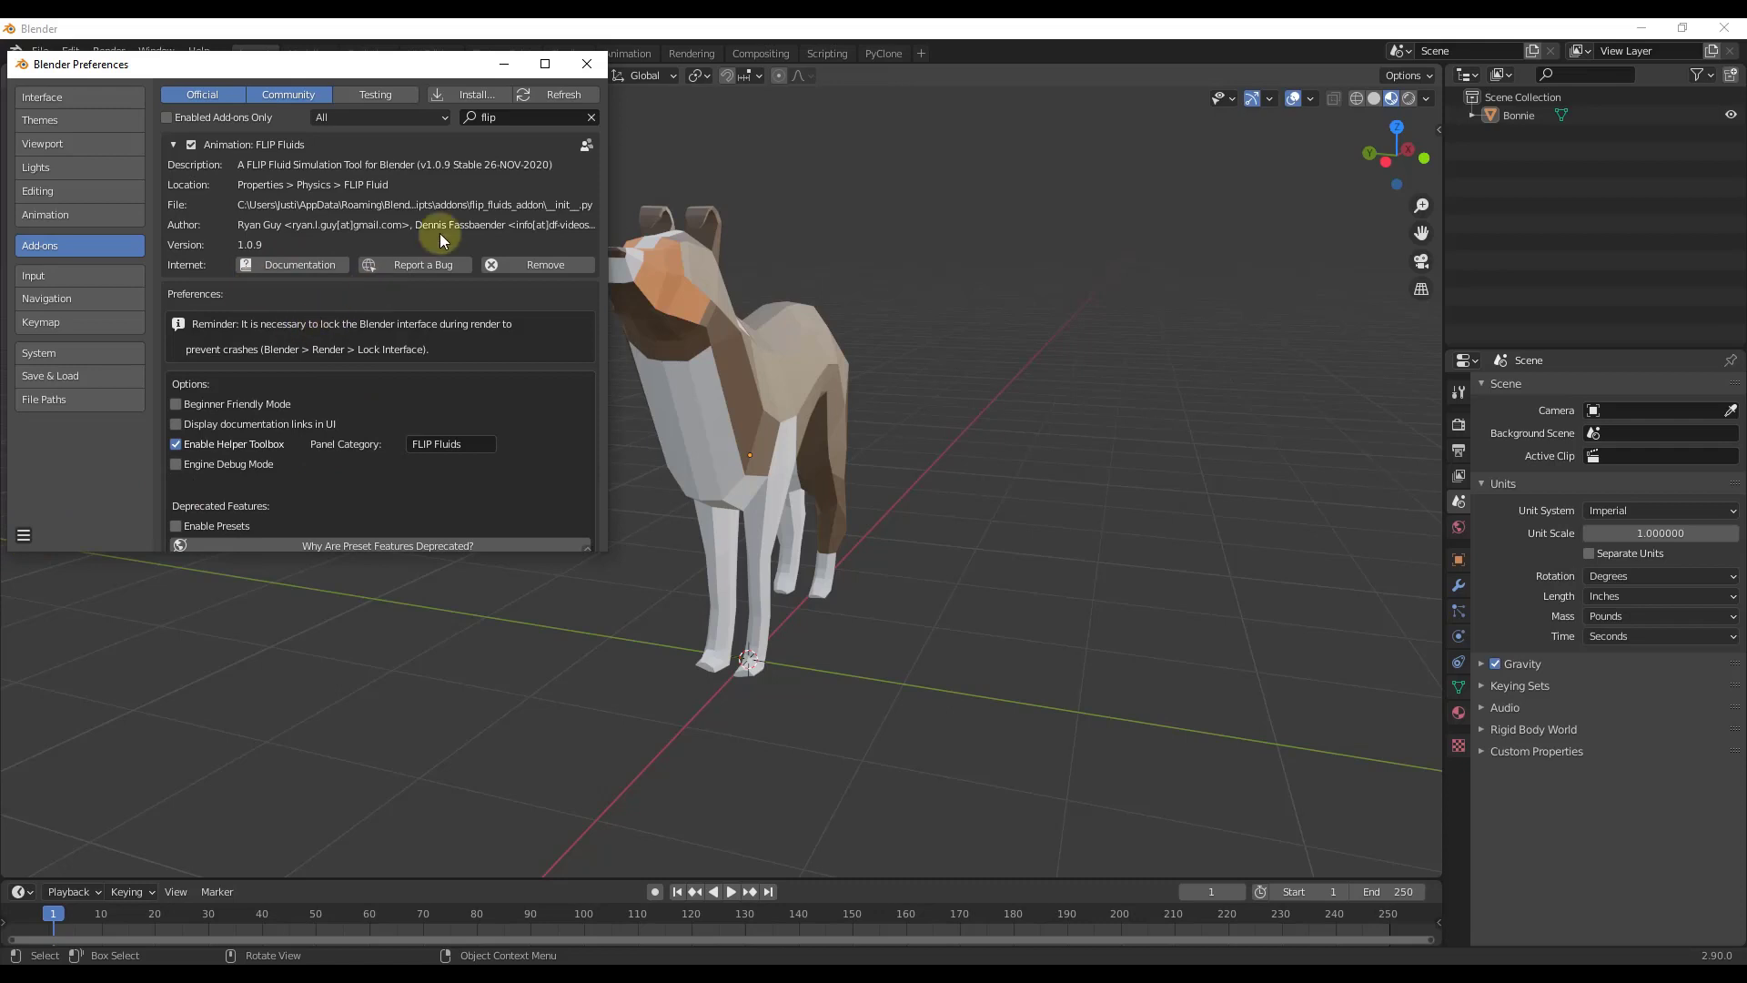
left_click(588, 67)
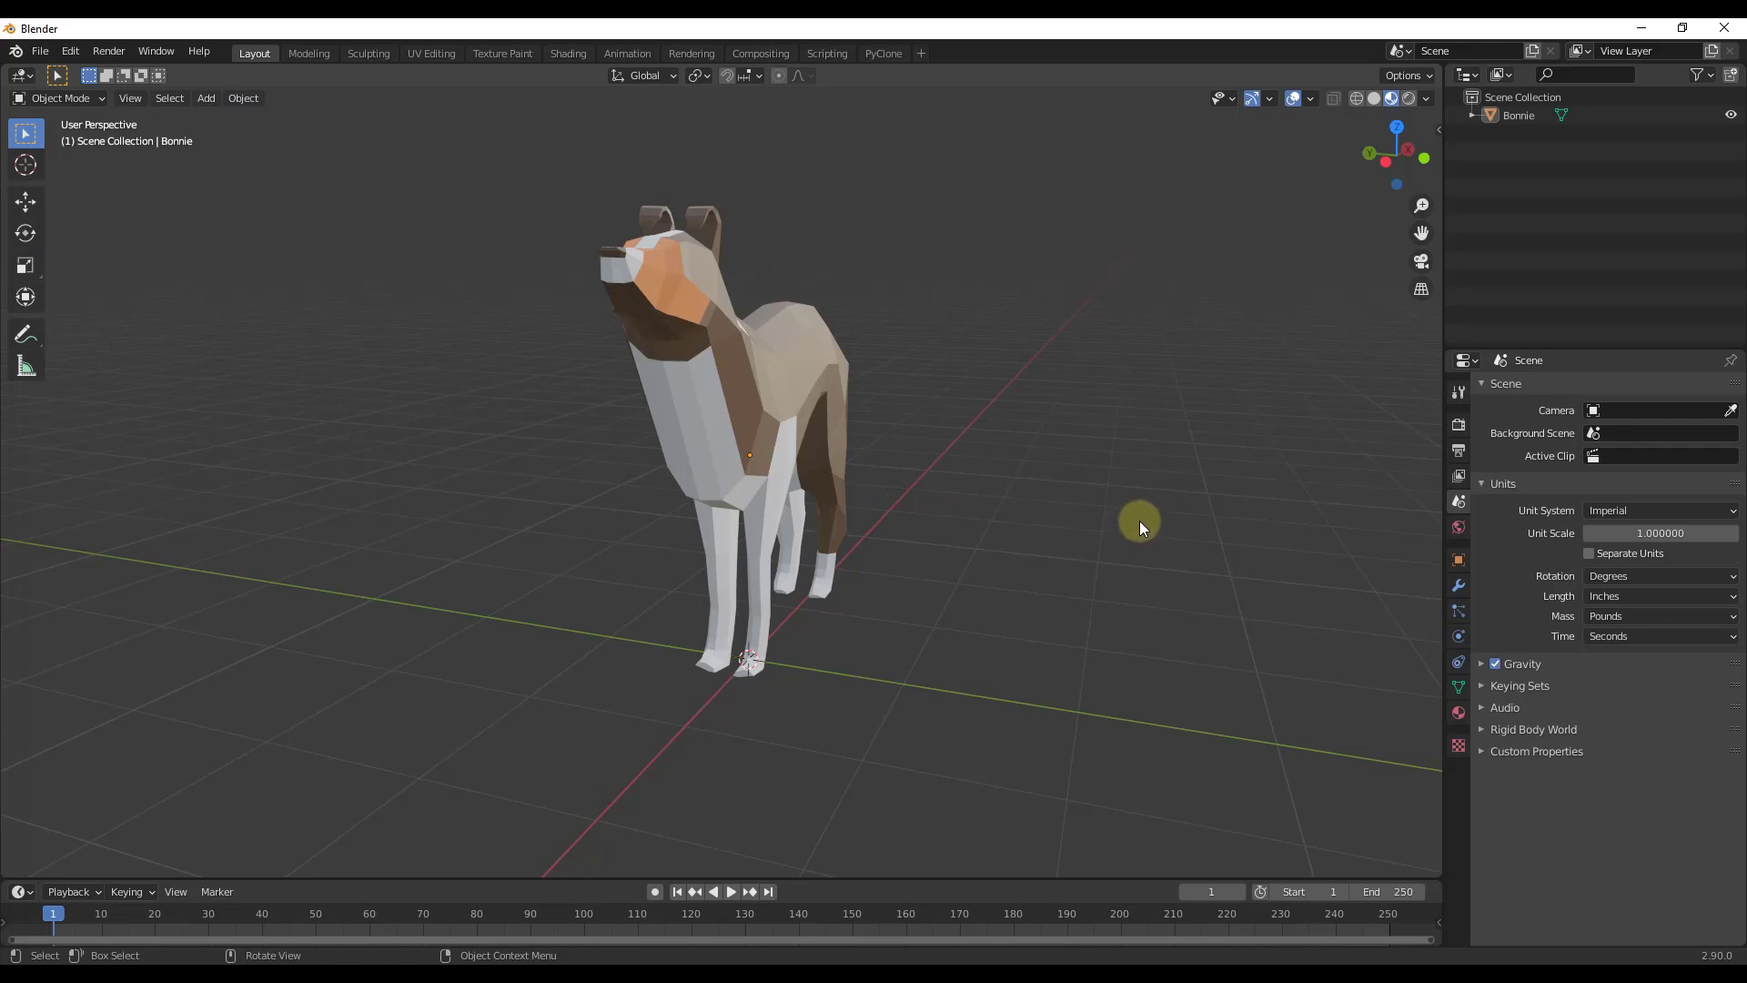
Show the physics properties of the dog model, and delete the model from the scene.
left_click(1455, 612)
left_click(1457, 635)
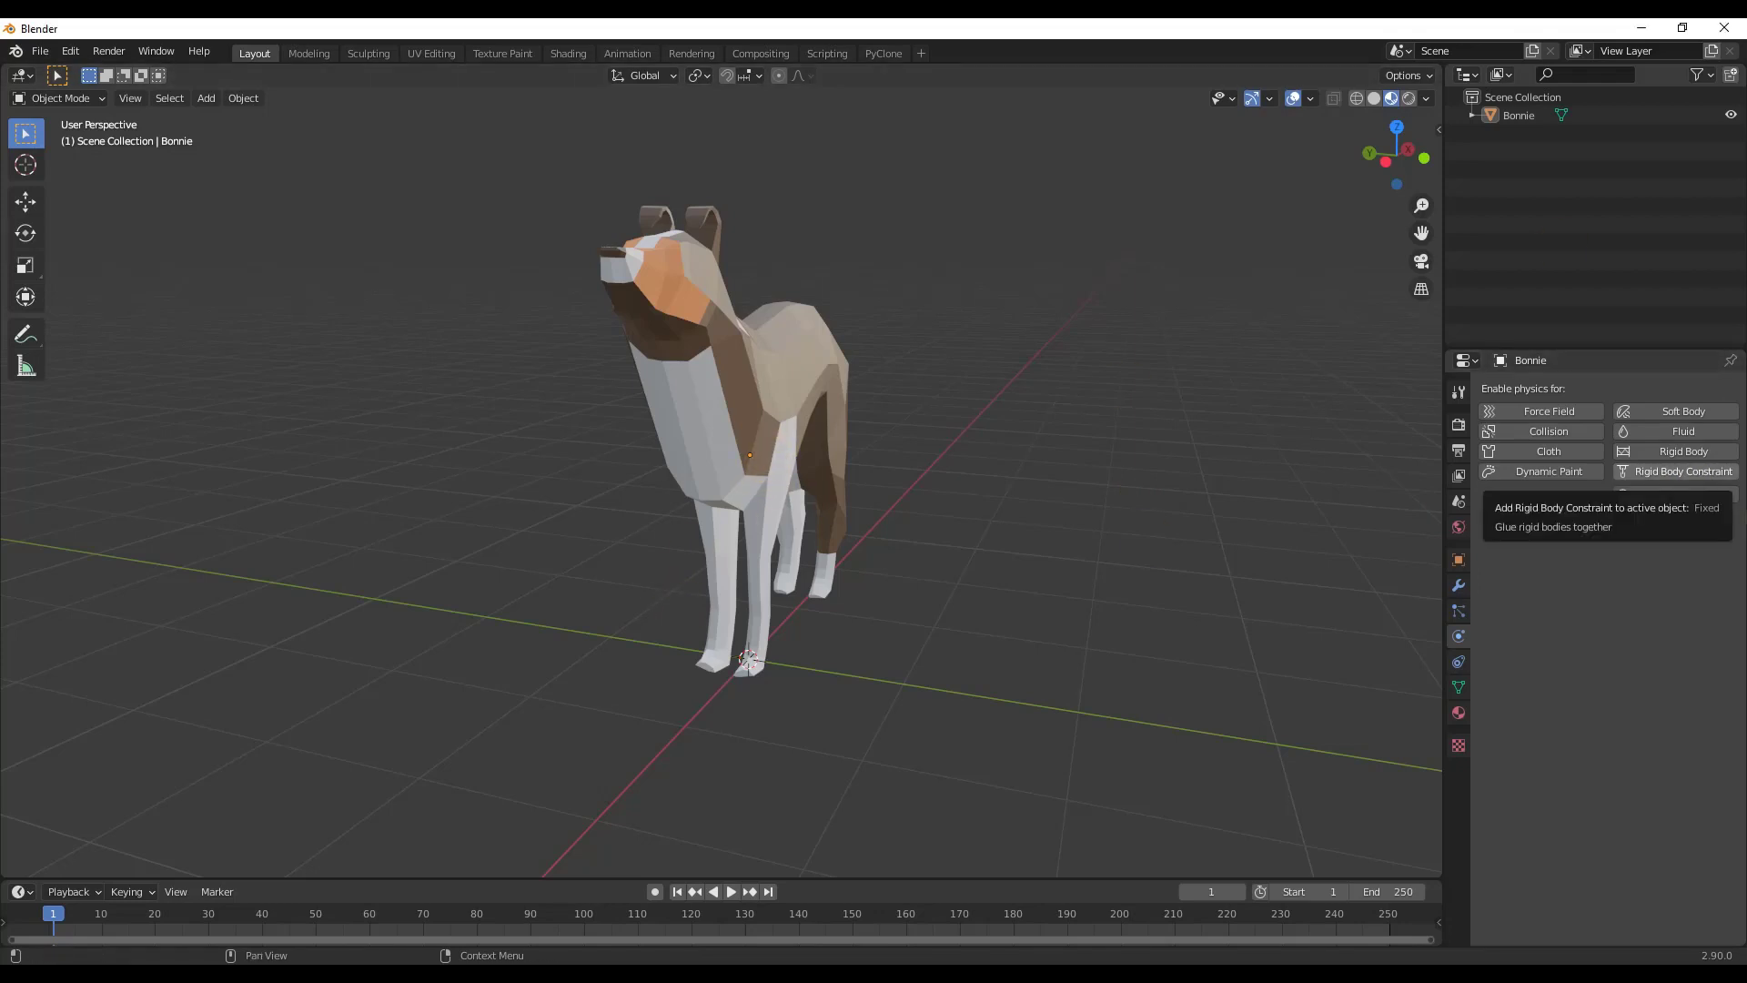
left_click(815, 430)
key("Delete")
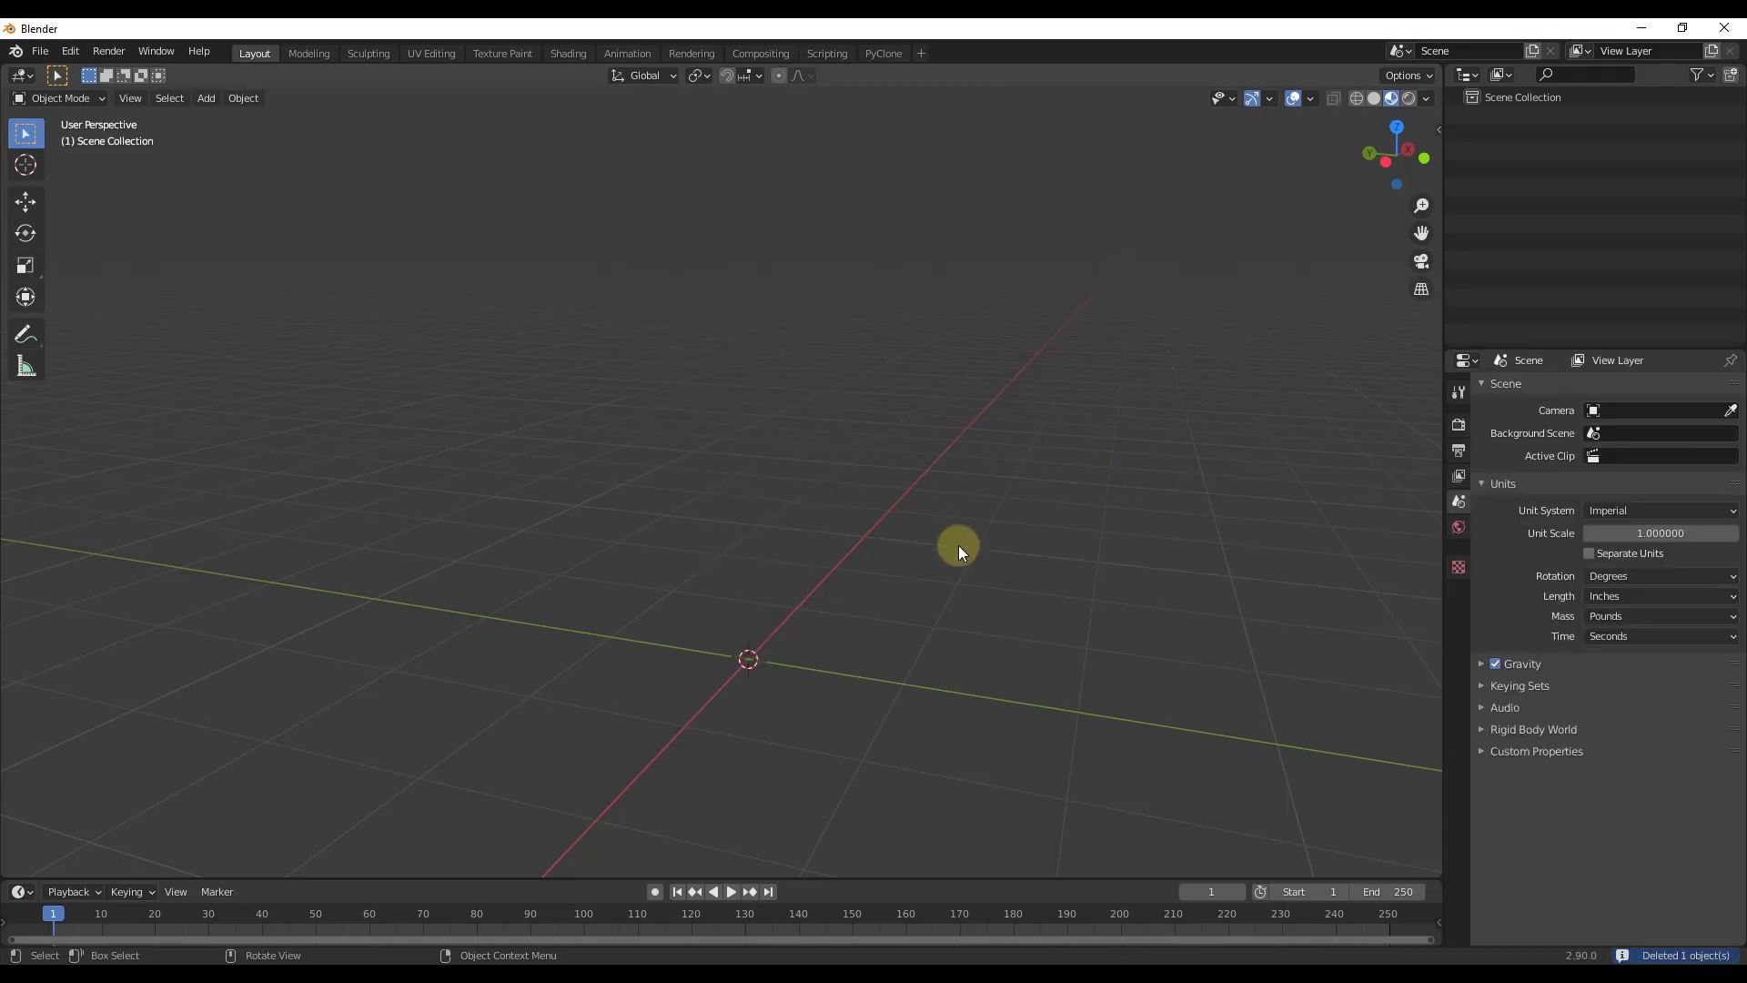
Add a cube mesh and raise it about 12.2 inches along the global Z axis.
key("shift")
key("shift+a")
mouse_move(953, 545)
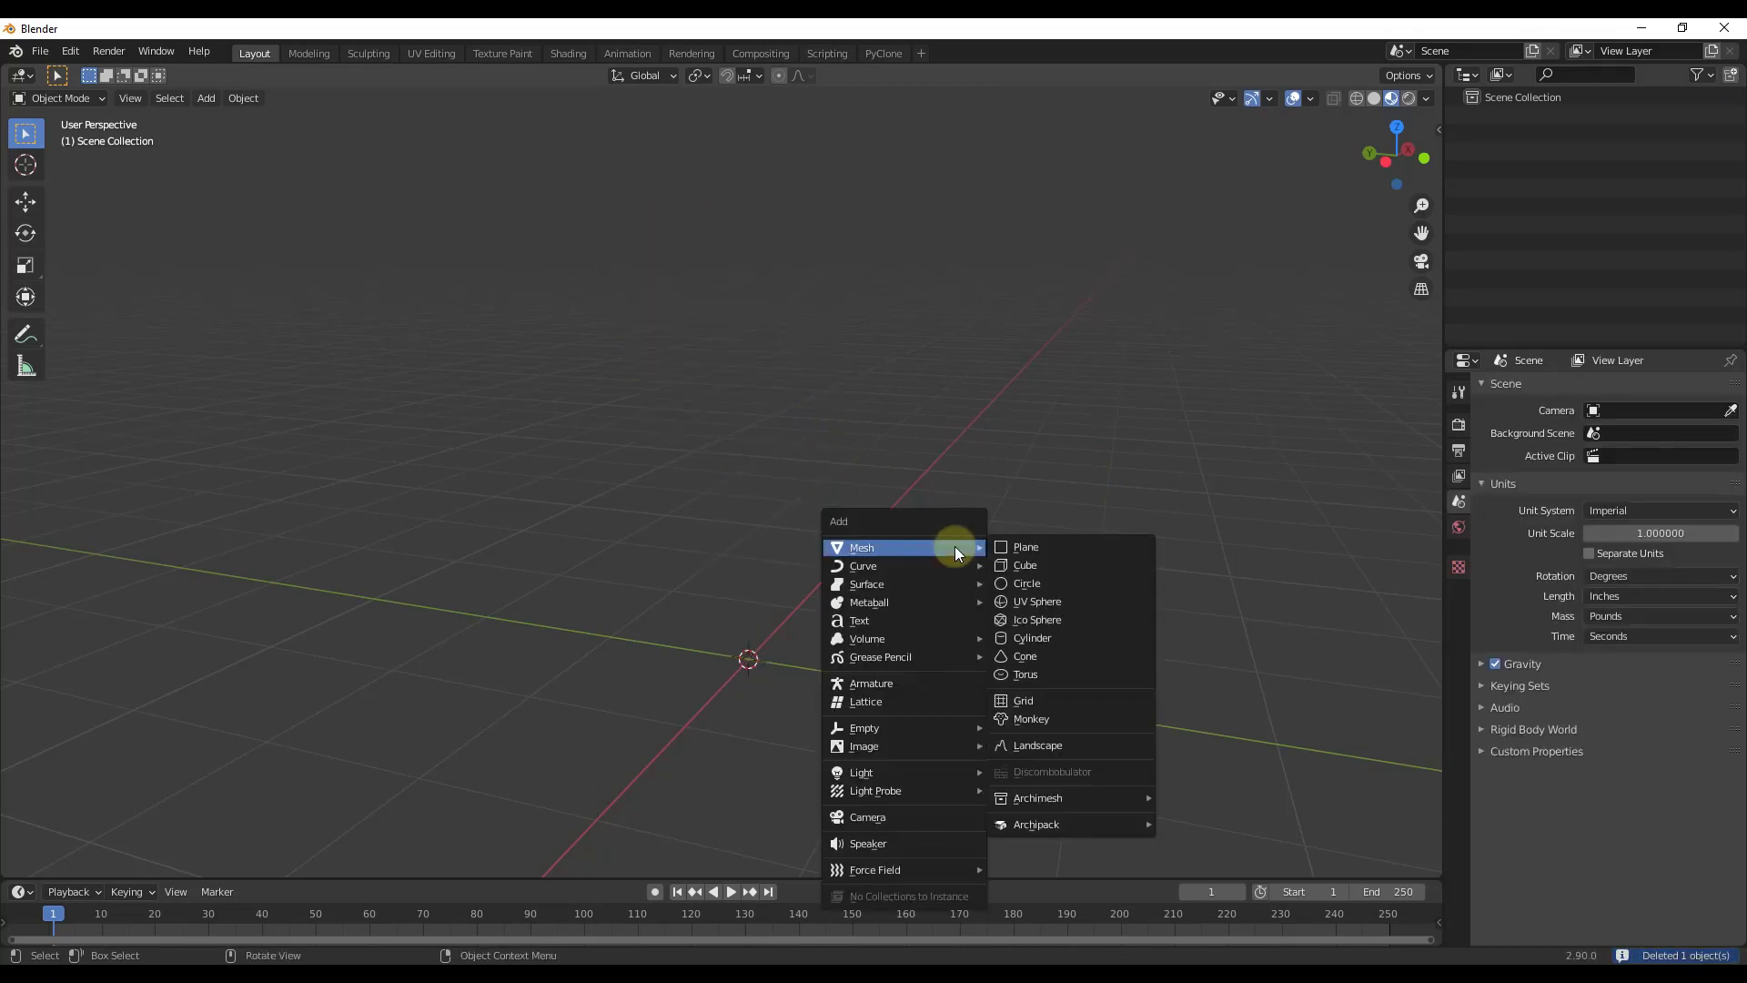
left_click(1059, 569)
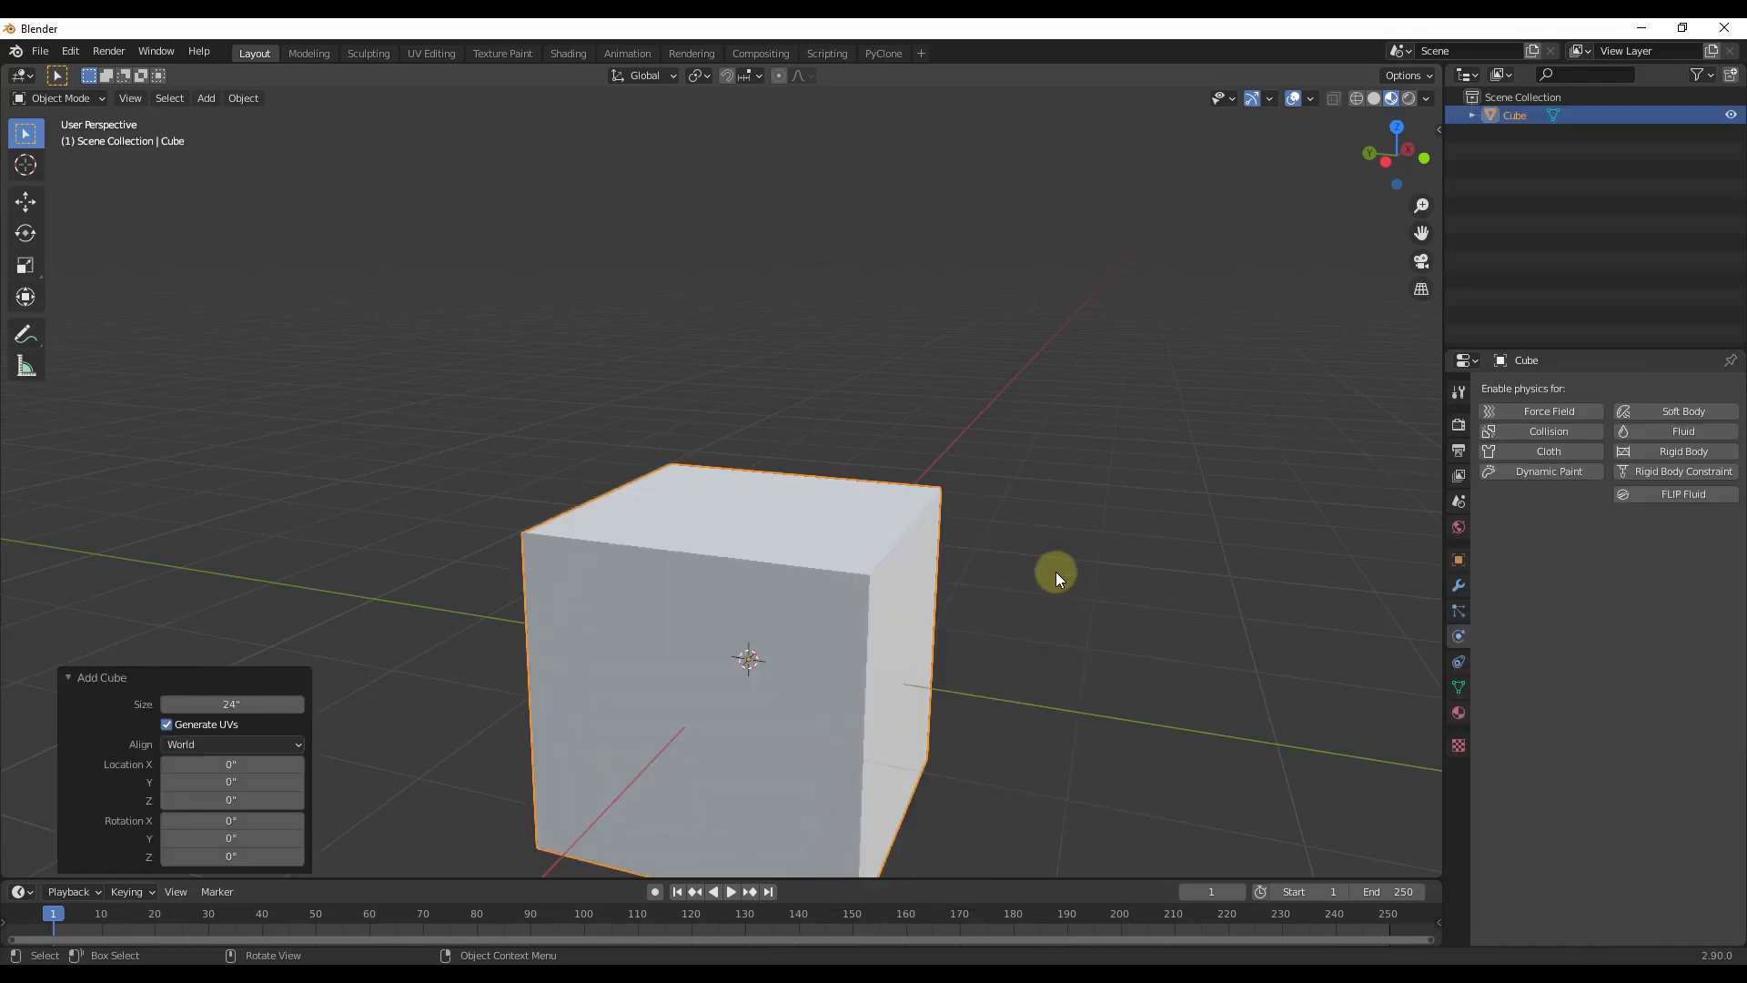
key("z")
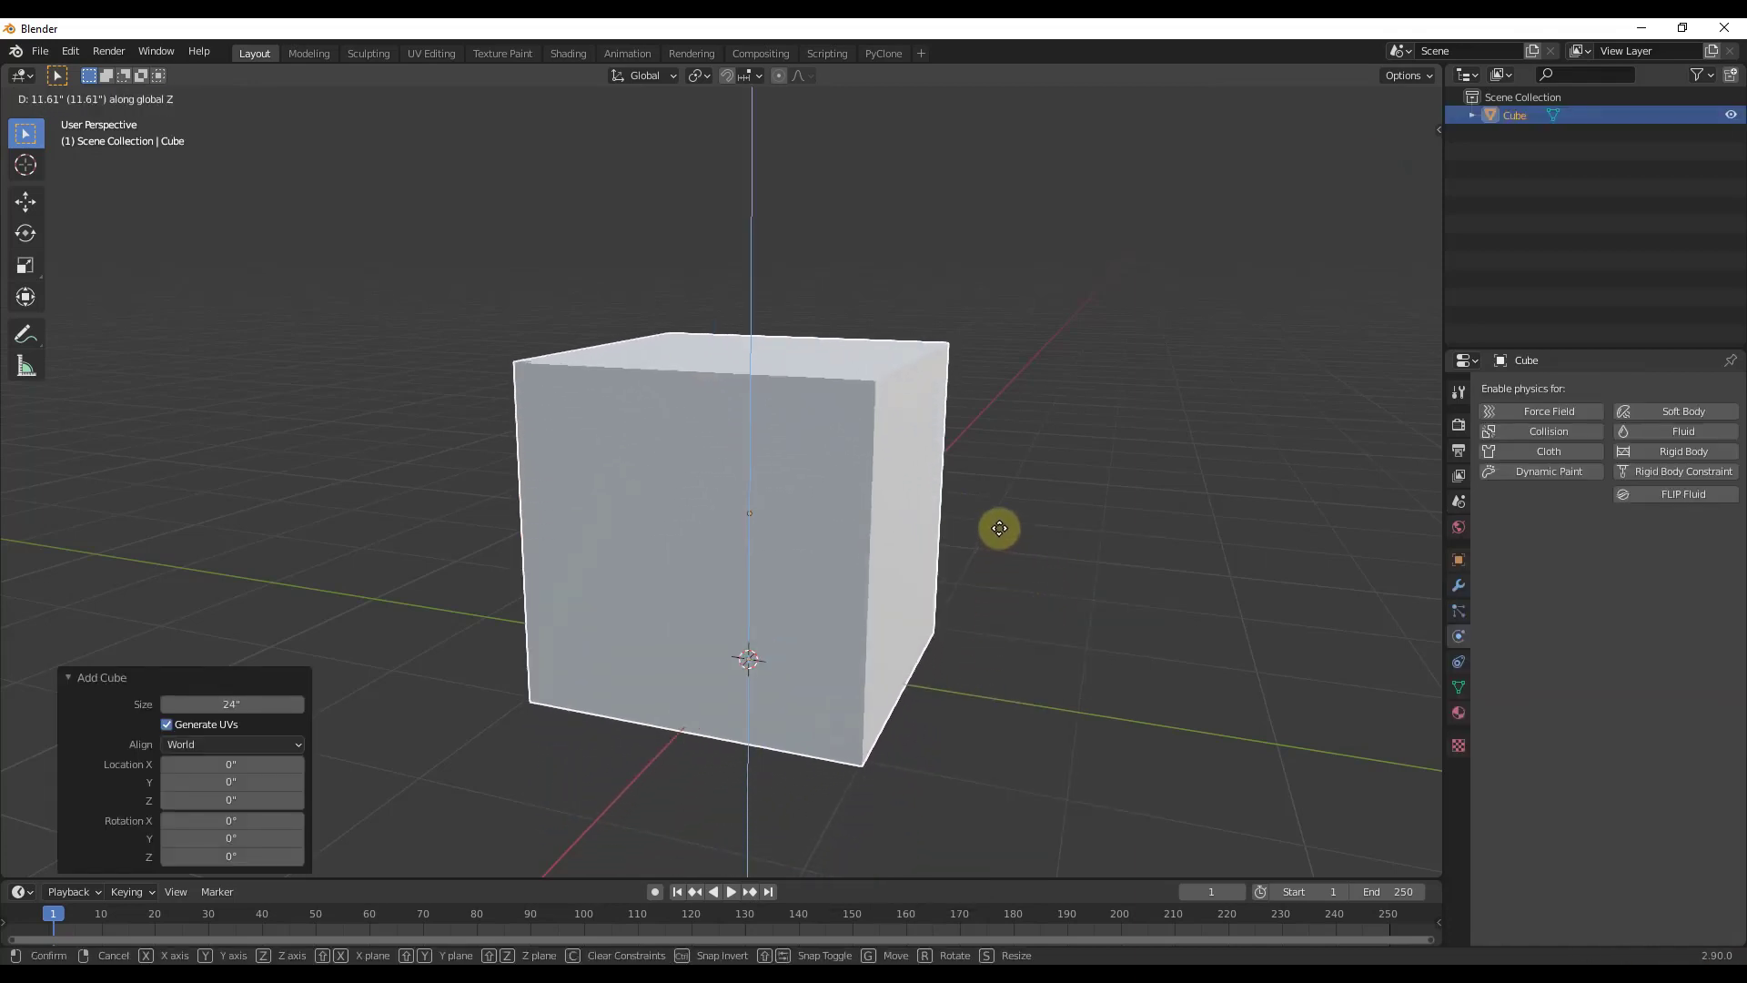
left_click(1000, 523)
Enable FLIP Fluid physics on the cube and set its type to Domain.
middle_click_drag(952, 566, 850, 538)
scroll(603, 373, "up", 2)
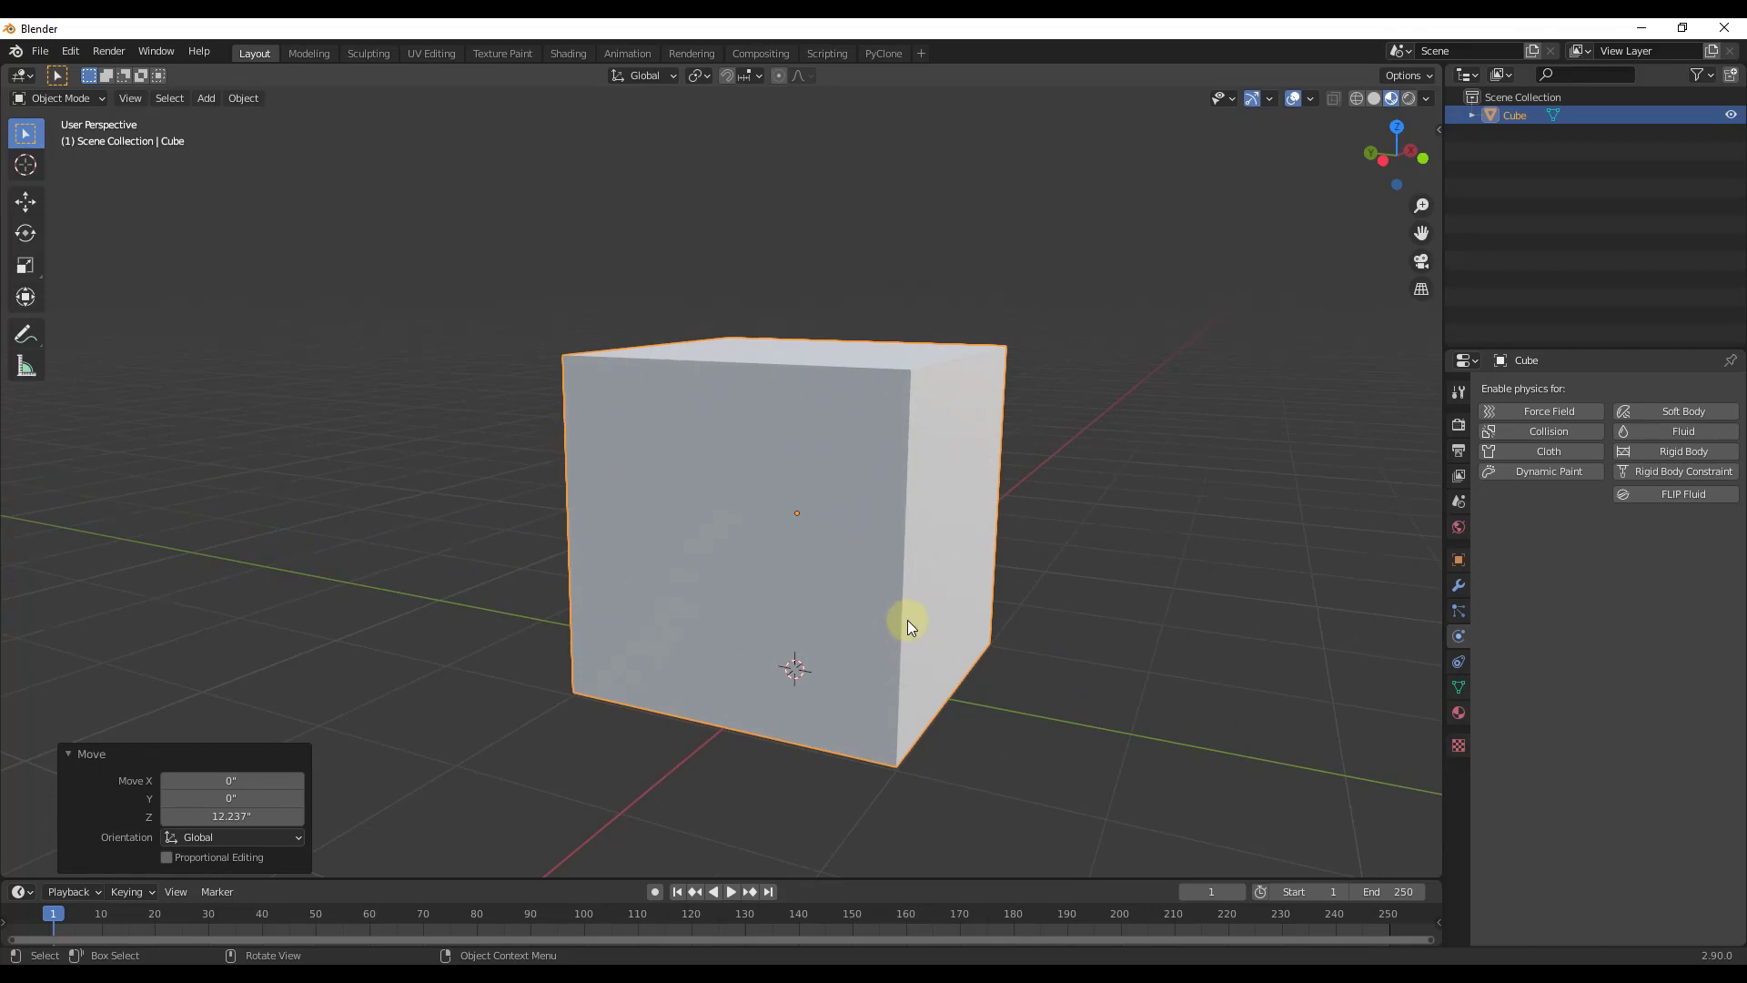
middle_click_drag(912, 619, 919, 624)
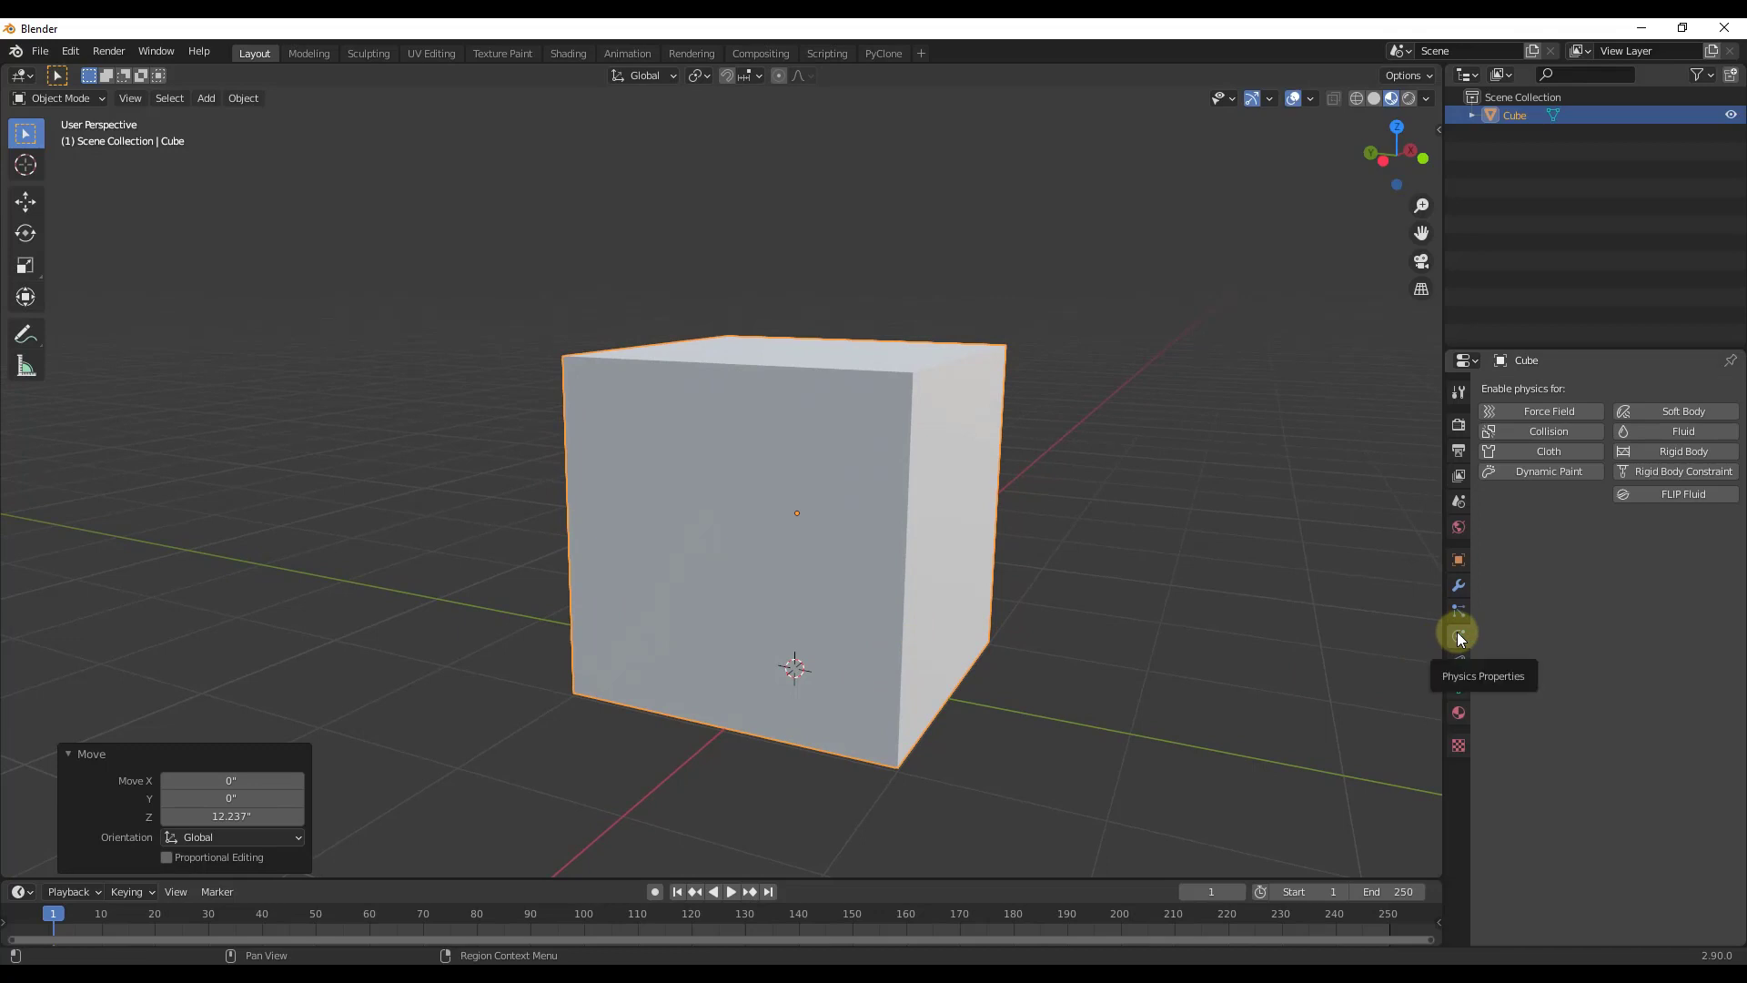
left_click(1678, 495)
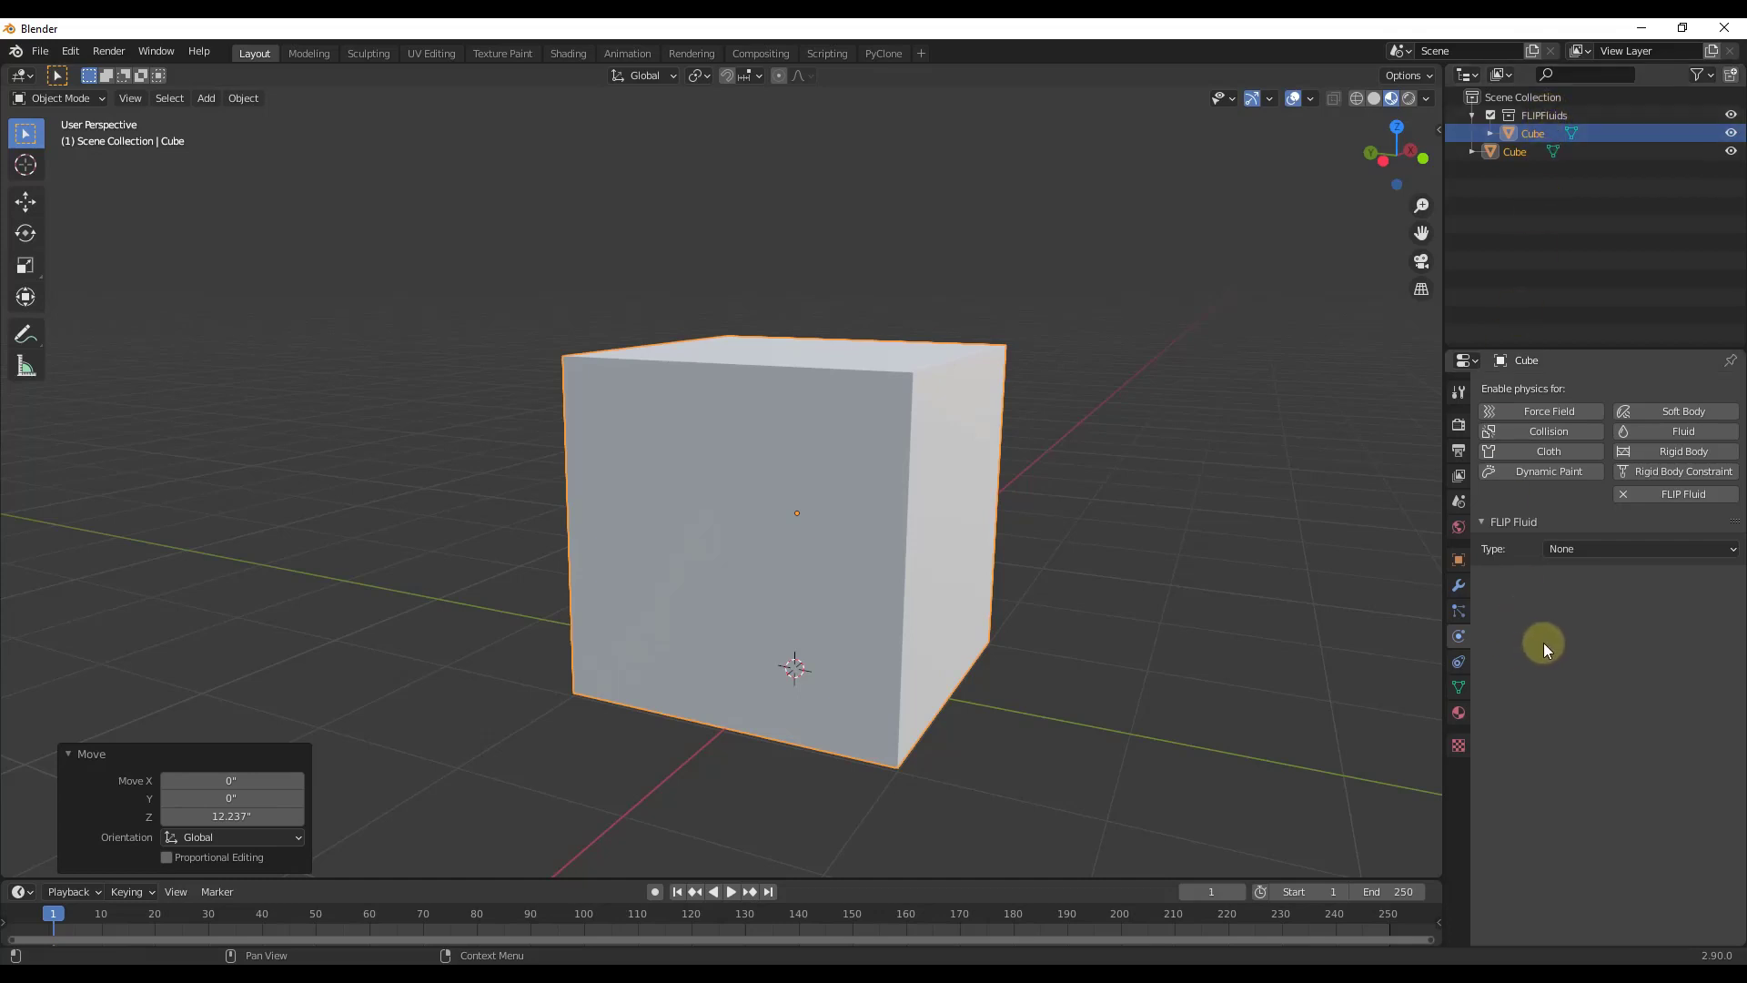
left_click(1601, 550)
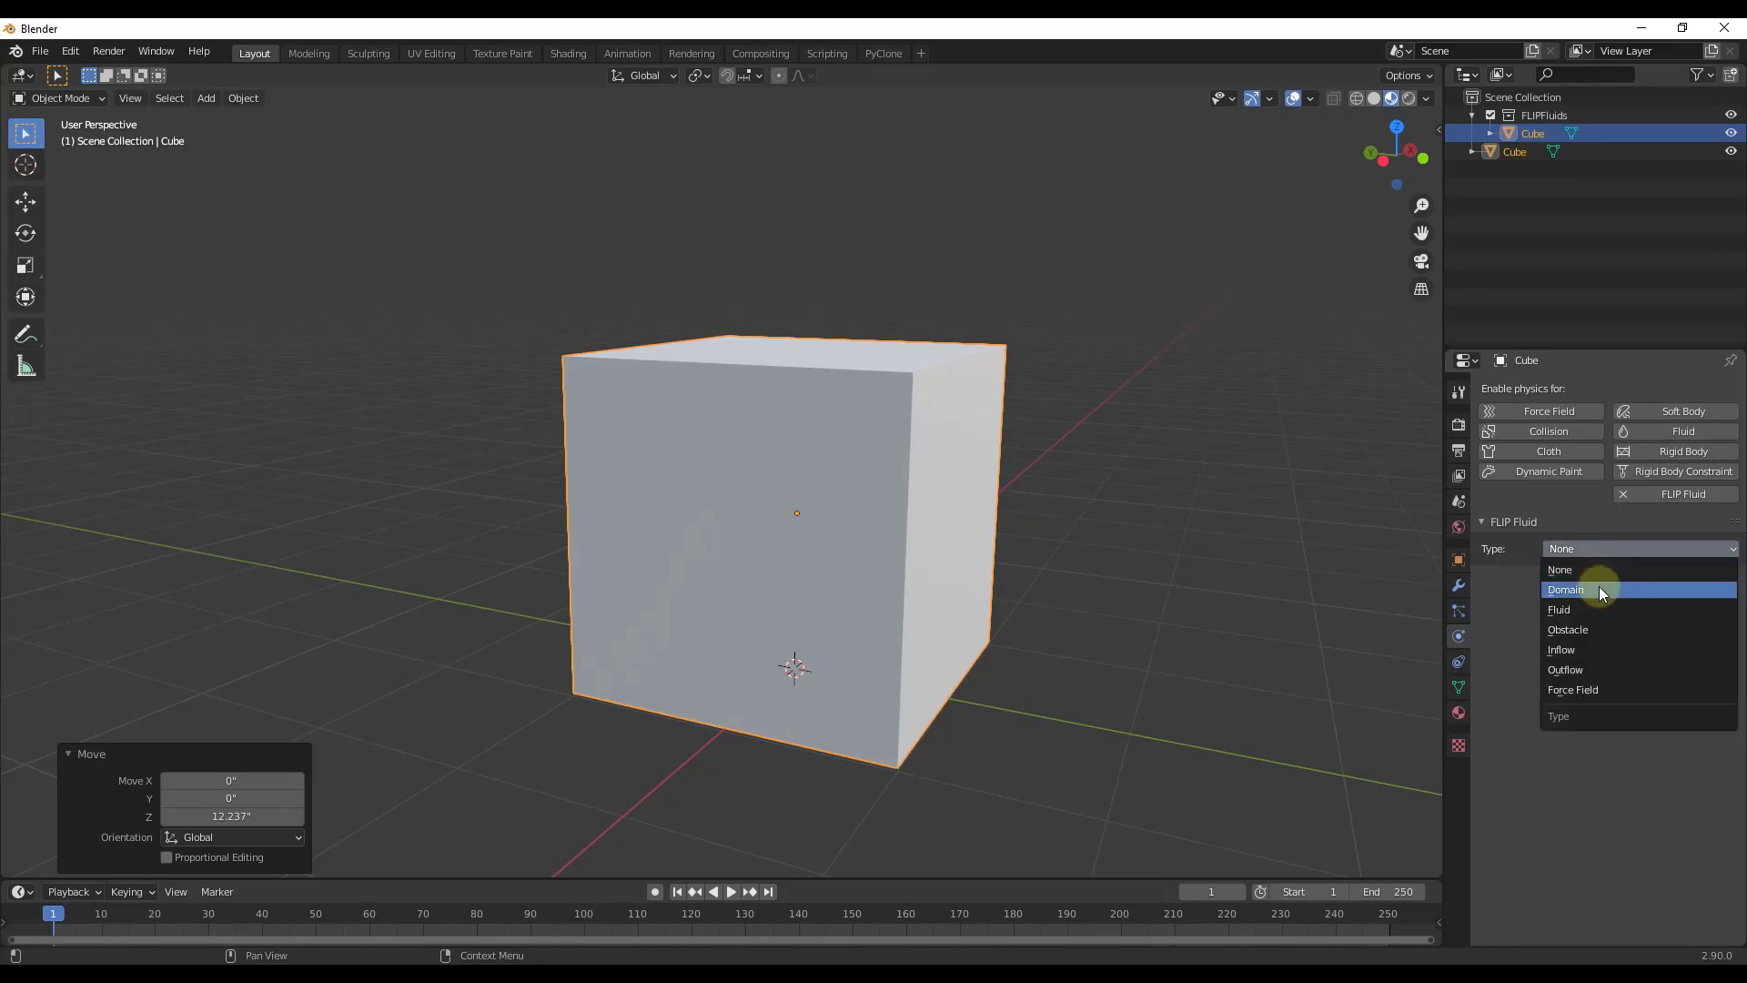
left_click(1598, 587)
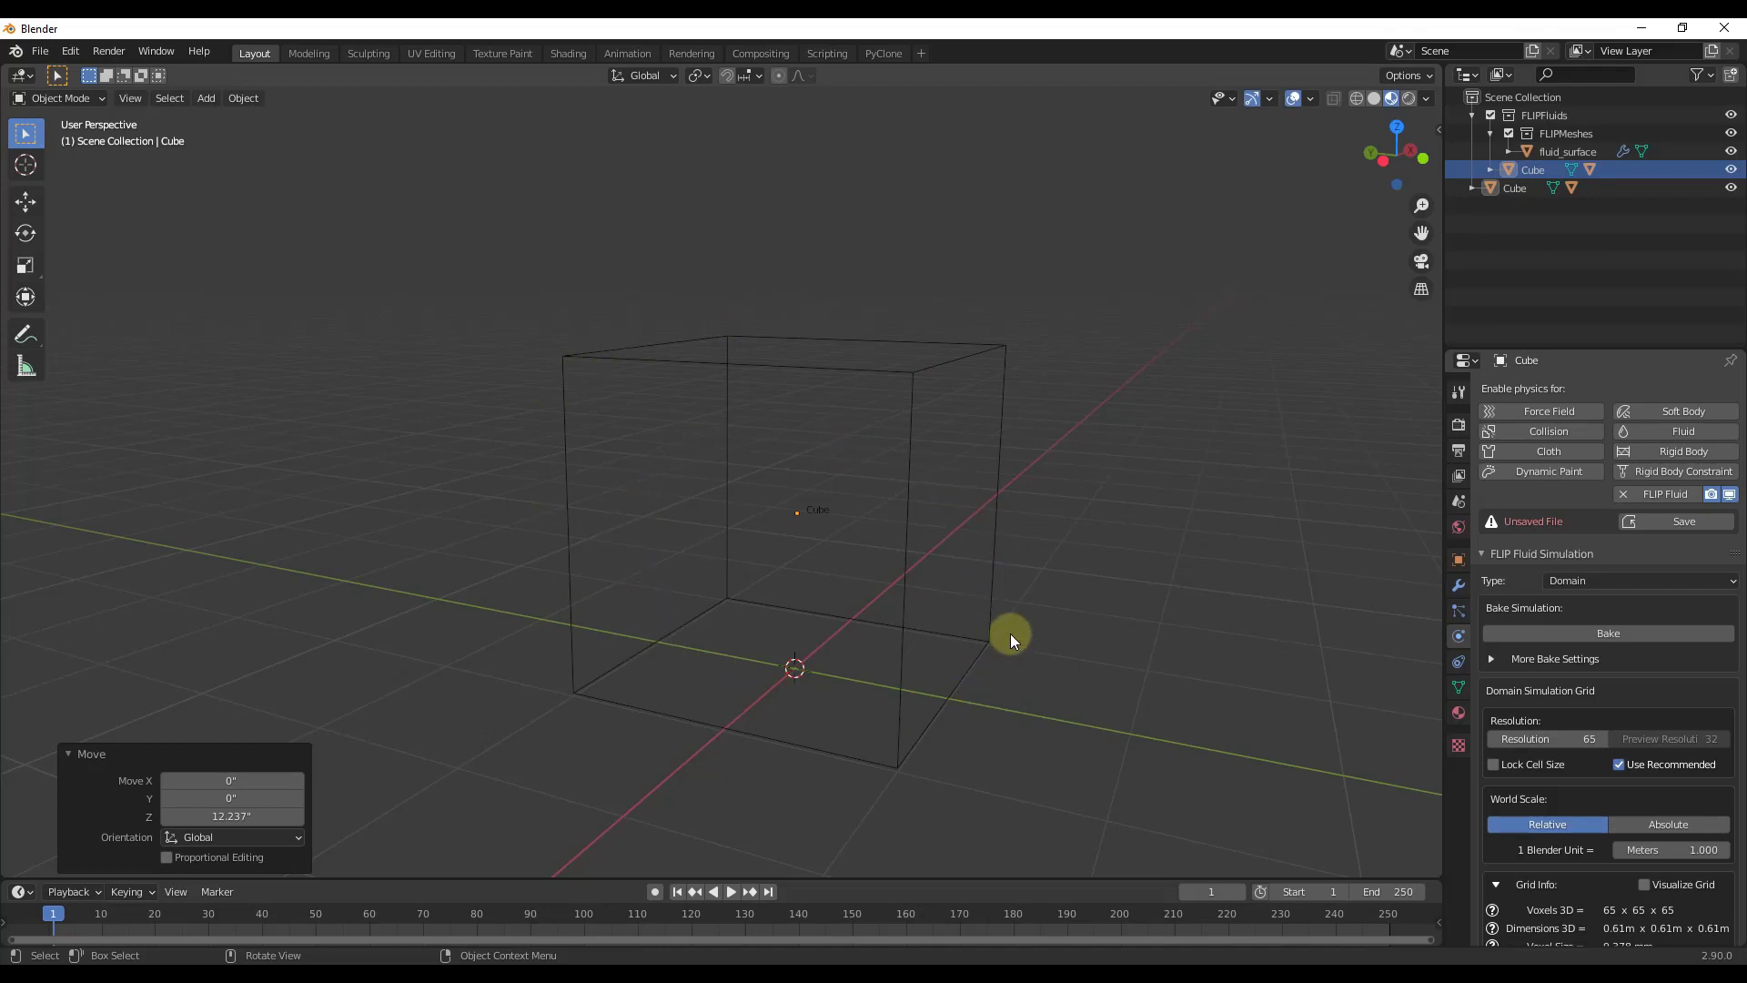
Add a UV sphere mesh at the scene origin.
middle_click_drag(1003, 564, 873, 576)
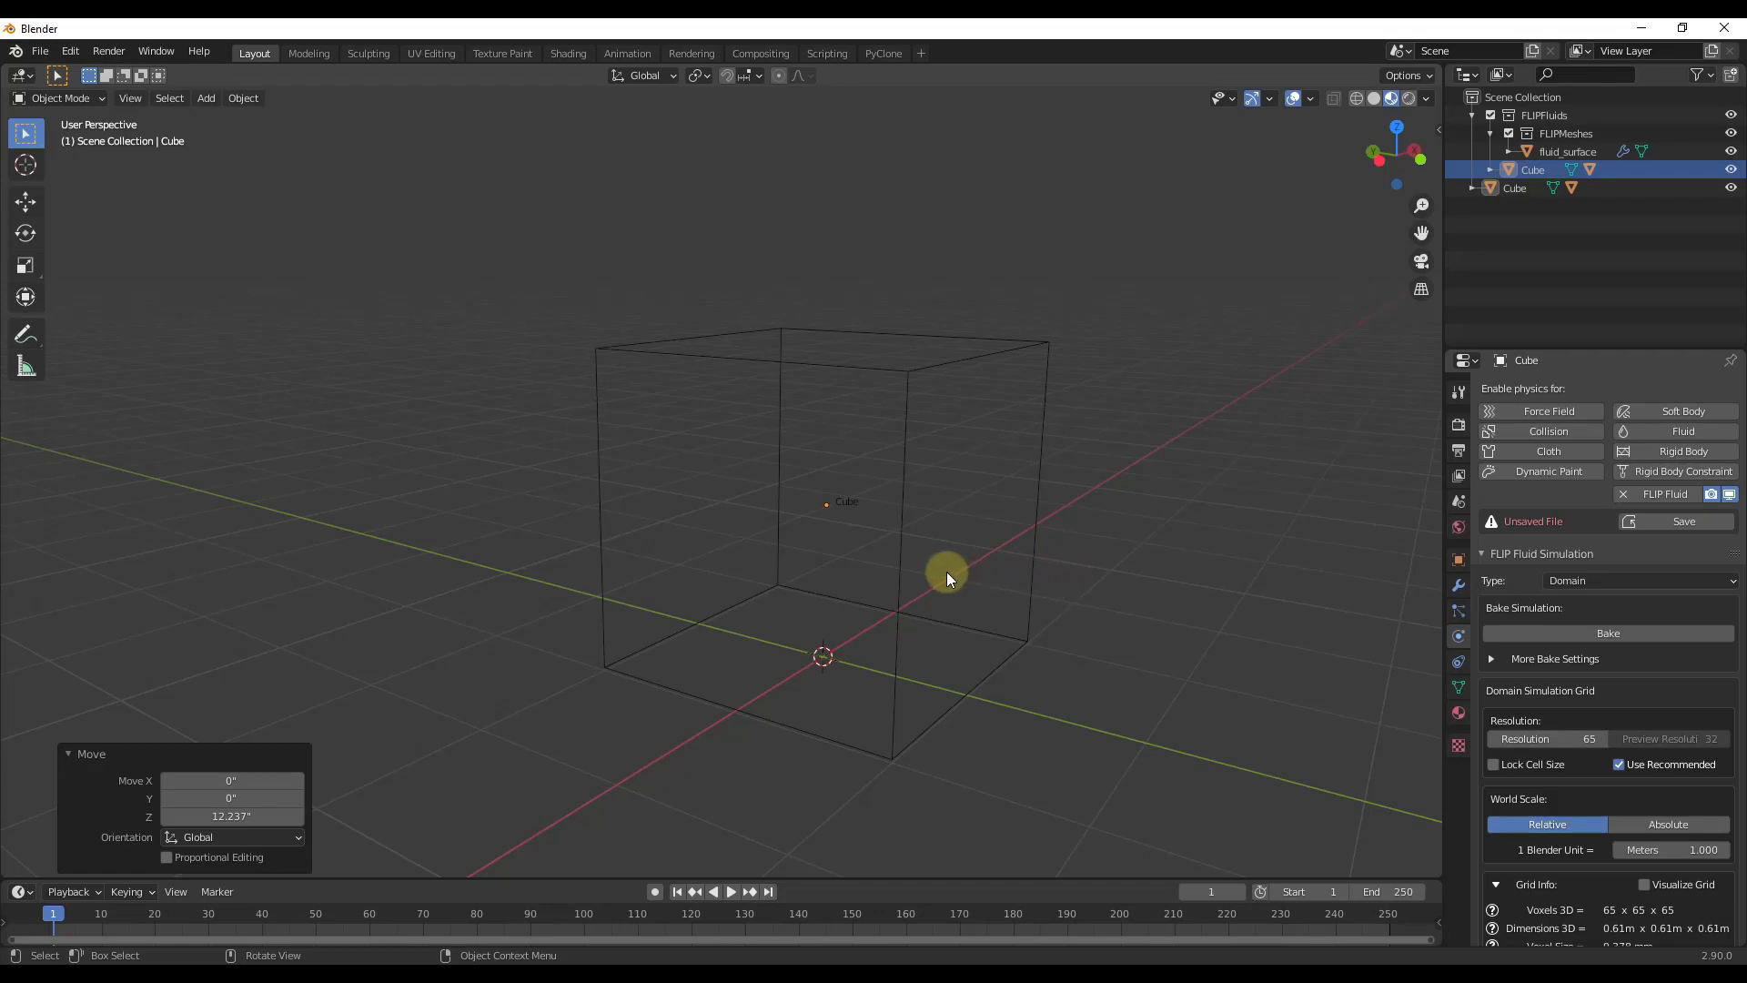
key("shift+a")
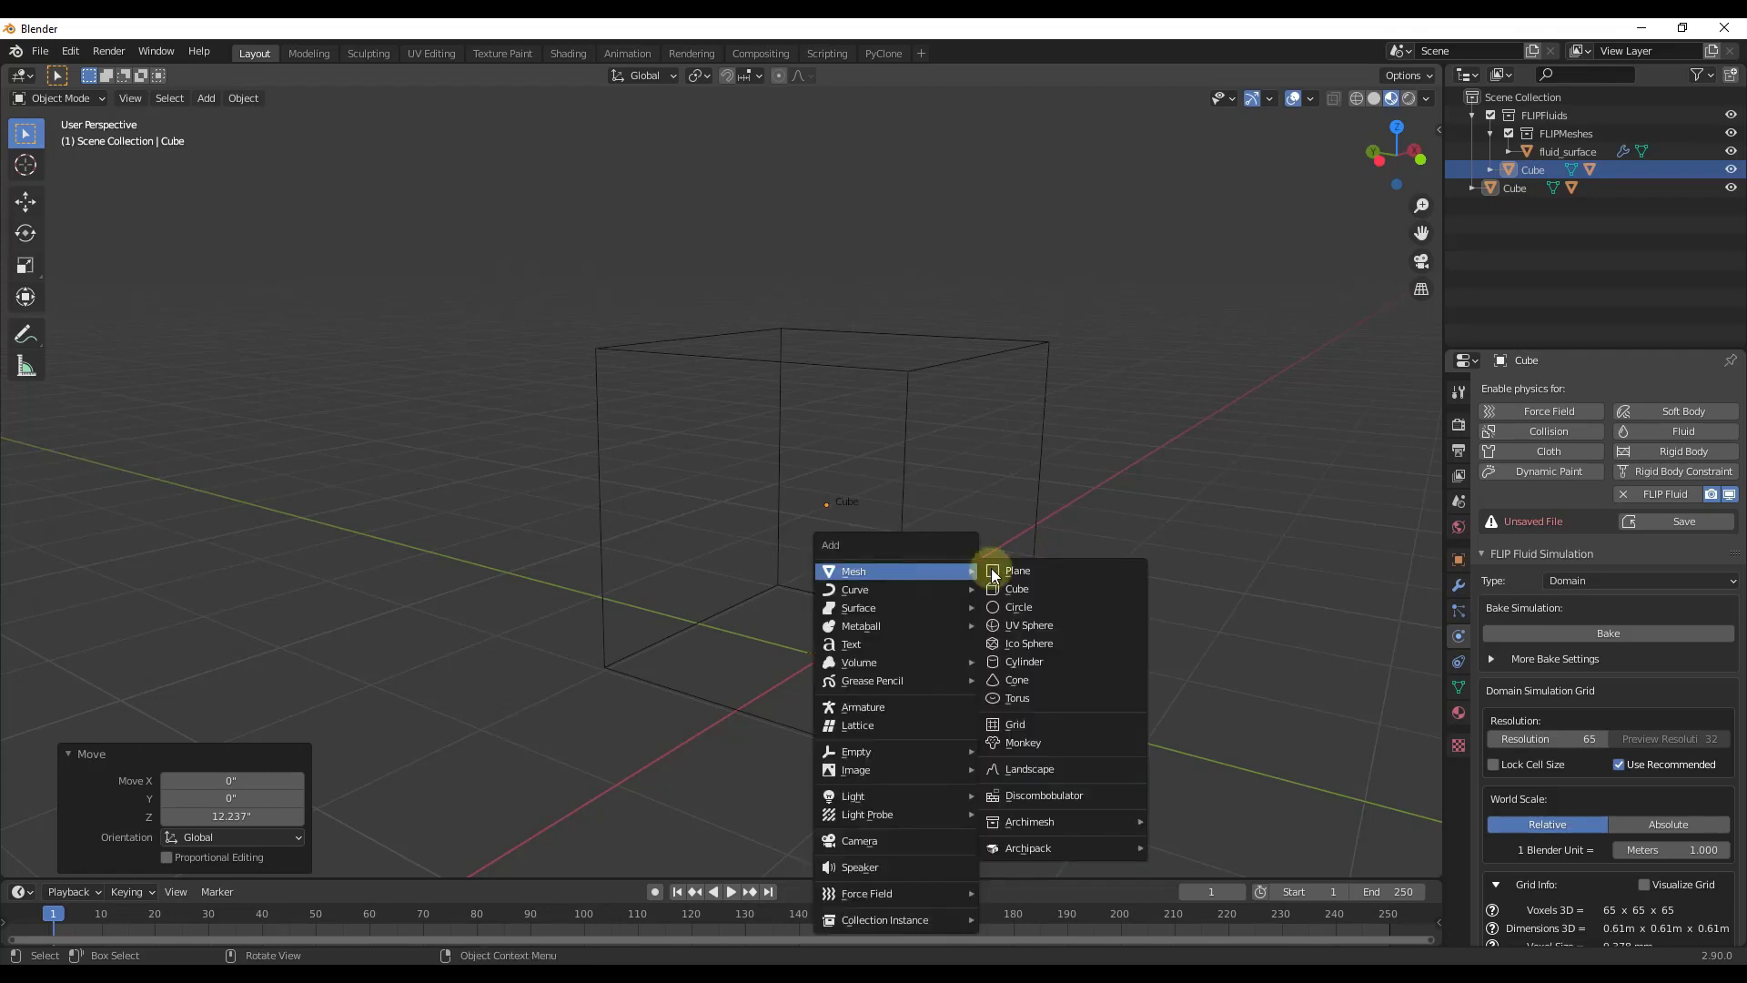
left_click(1038, 625)
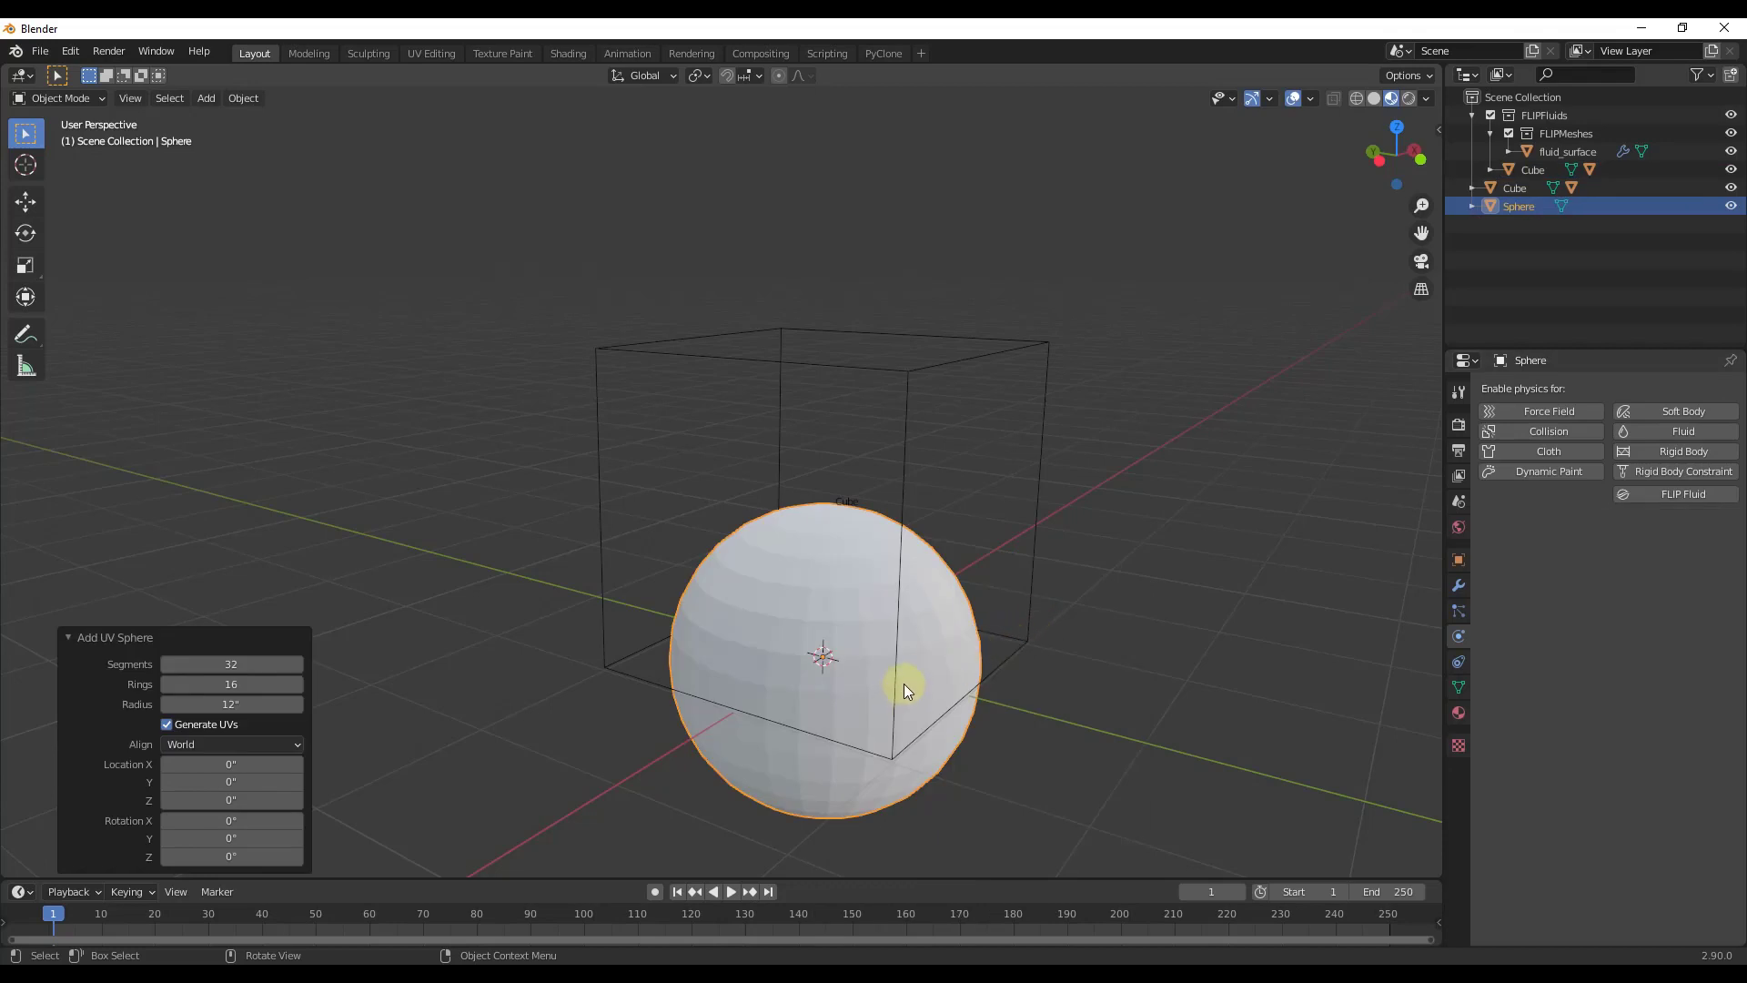
Raise the sphere about 11.9 inches along Z and scale it uniformly by about 0.733 to fit inside the domain cube.
middle_click_drag(903, 685, 974, 697)
key("g")
key("z")
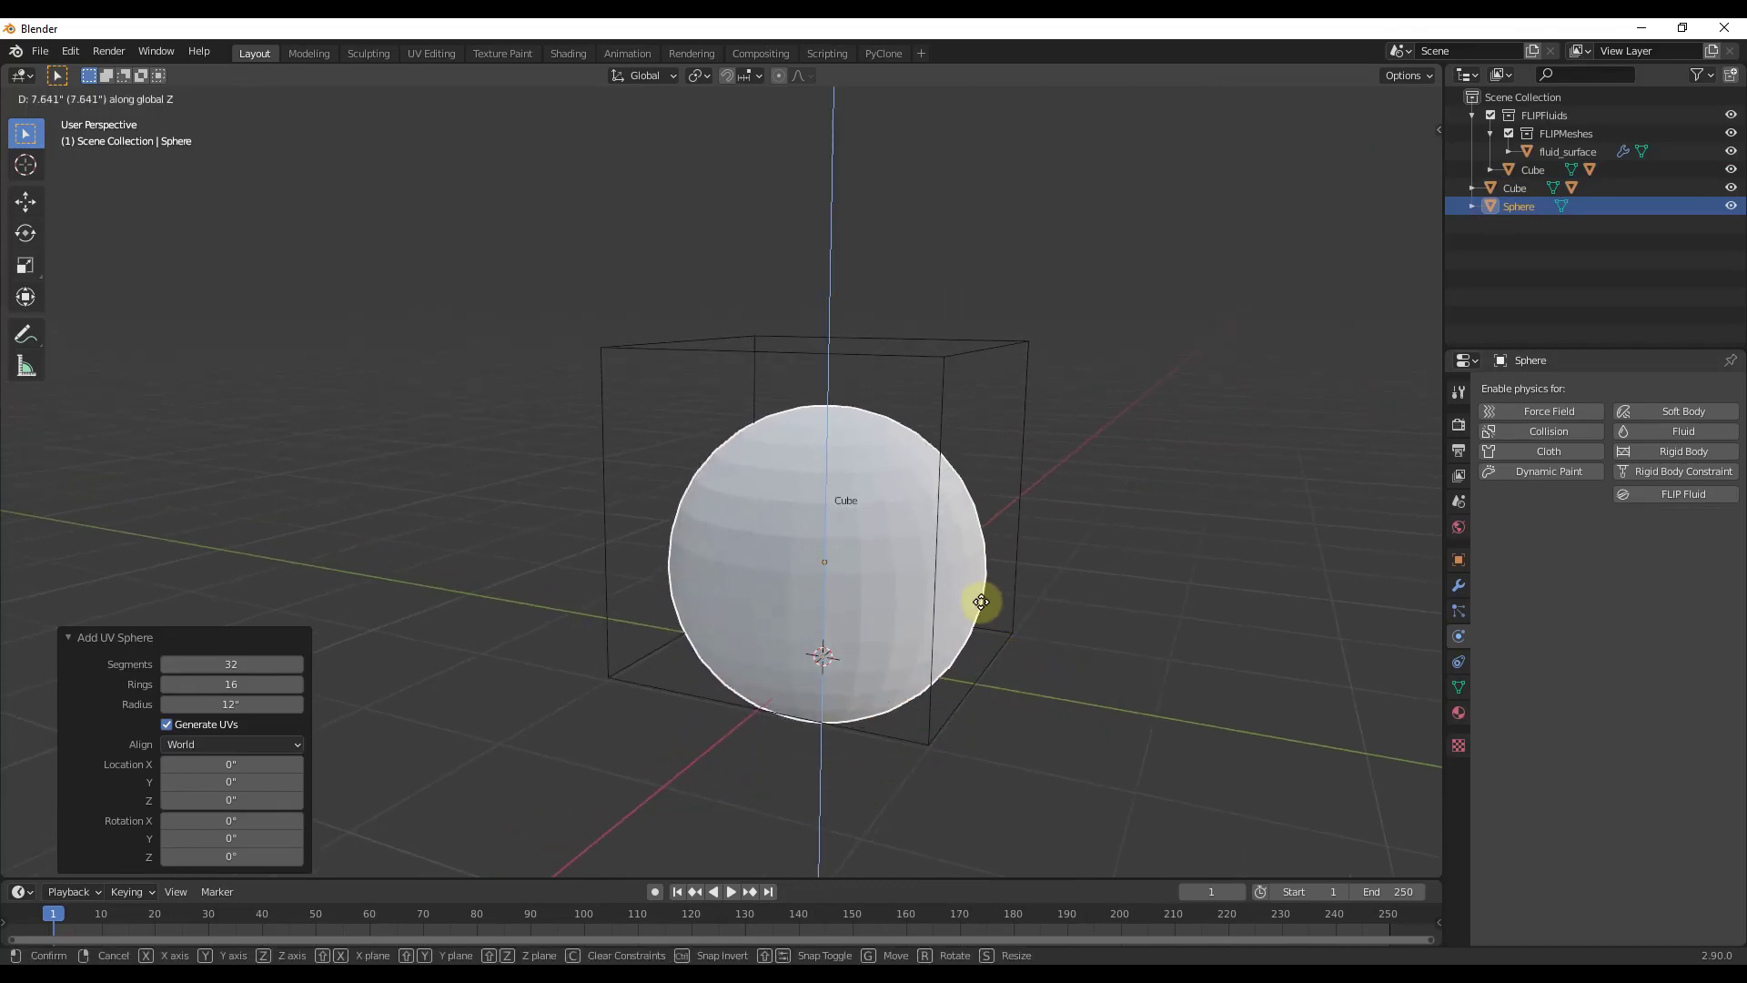
left_click(996, 564)
key("s")
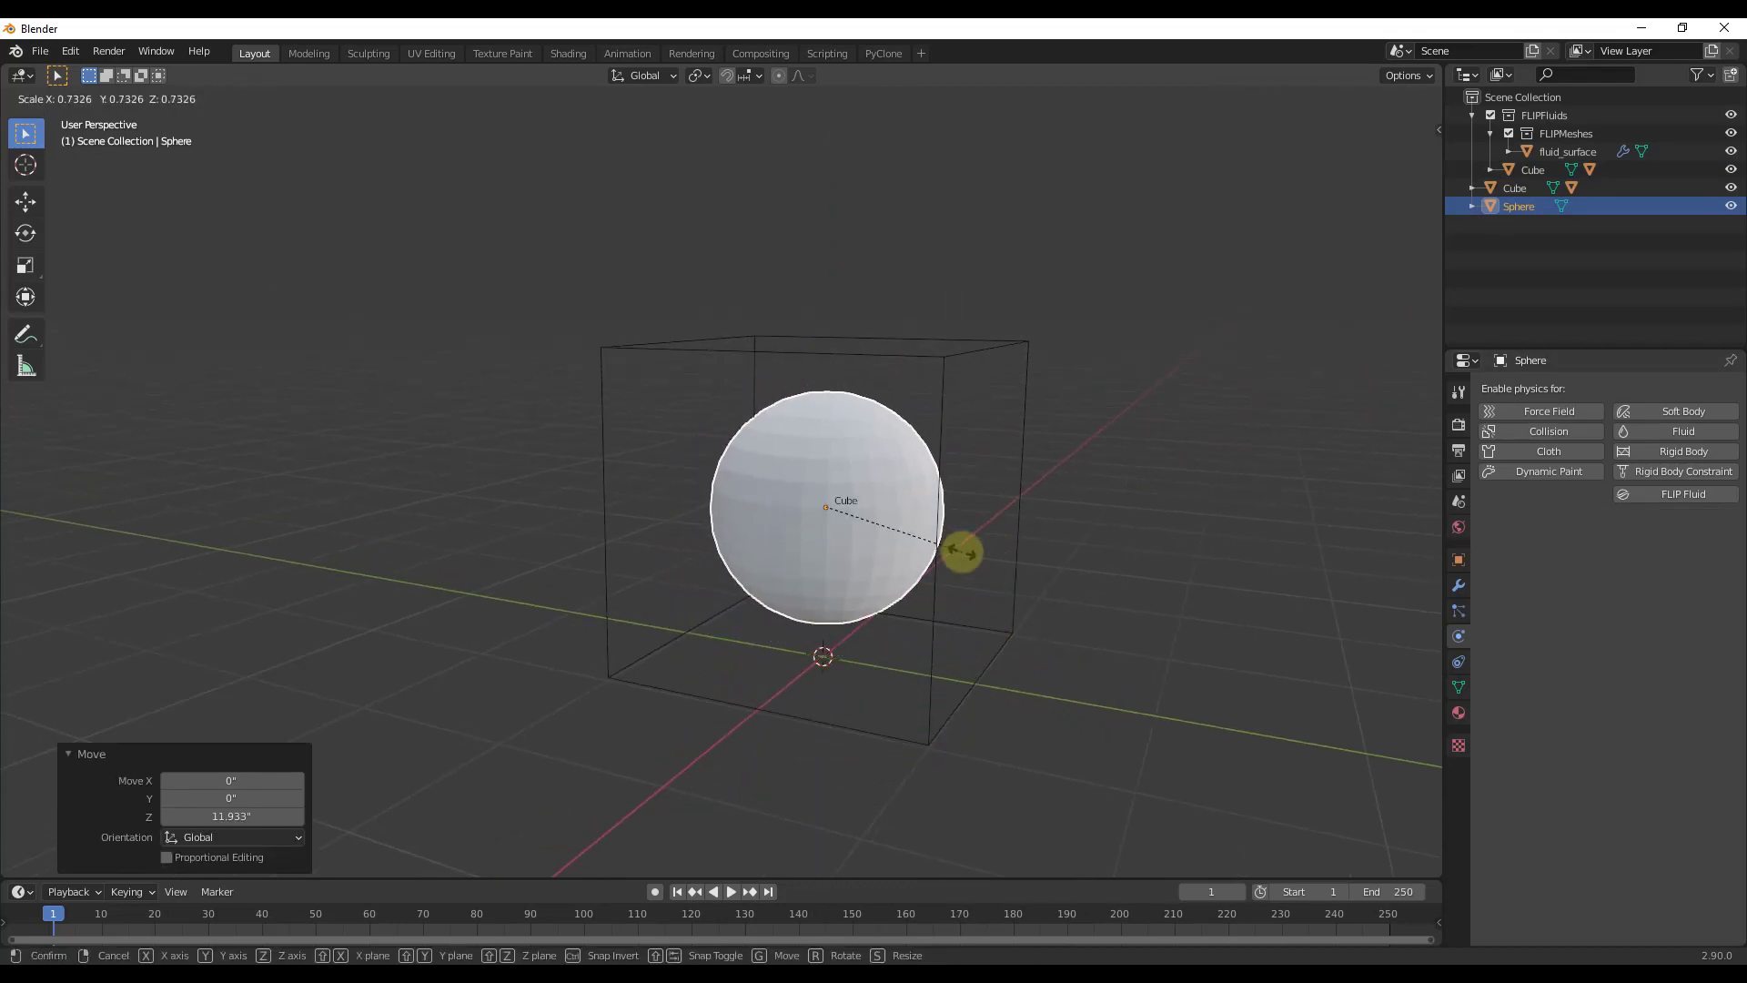
left_click(1090, 531)
Enable FLIP Fluid physics on the sphere and set its type to Fluid.
middle_click_drag(1090, 531, 917, 542)
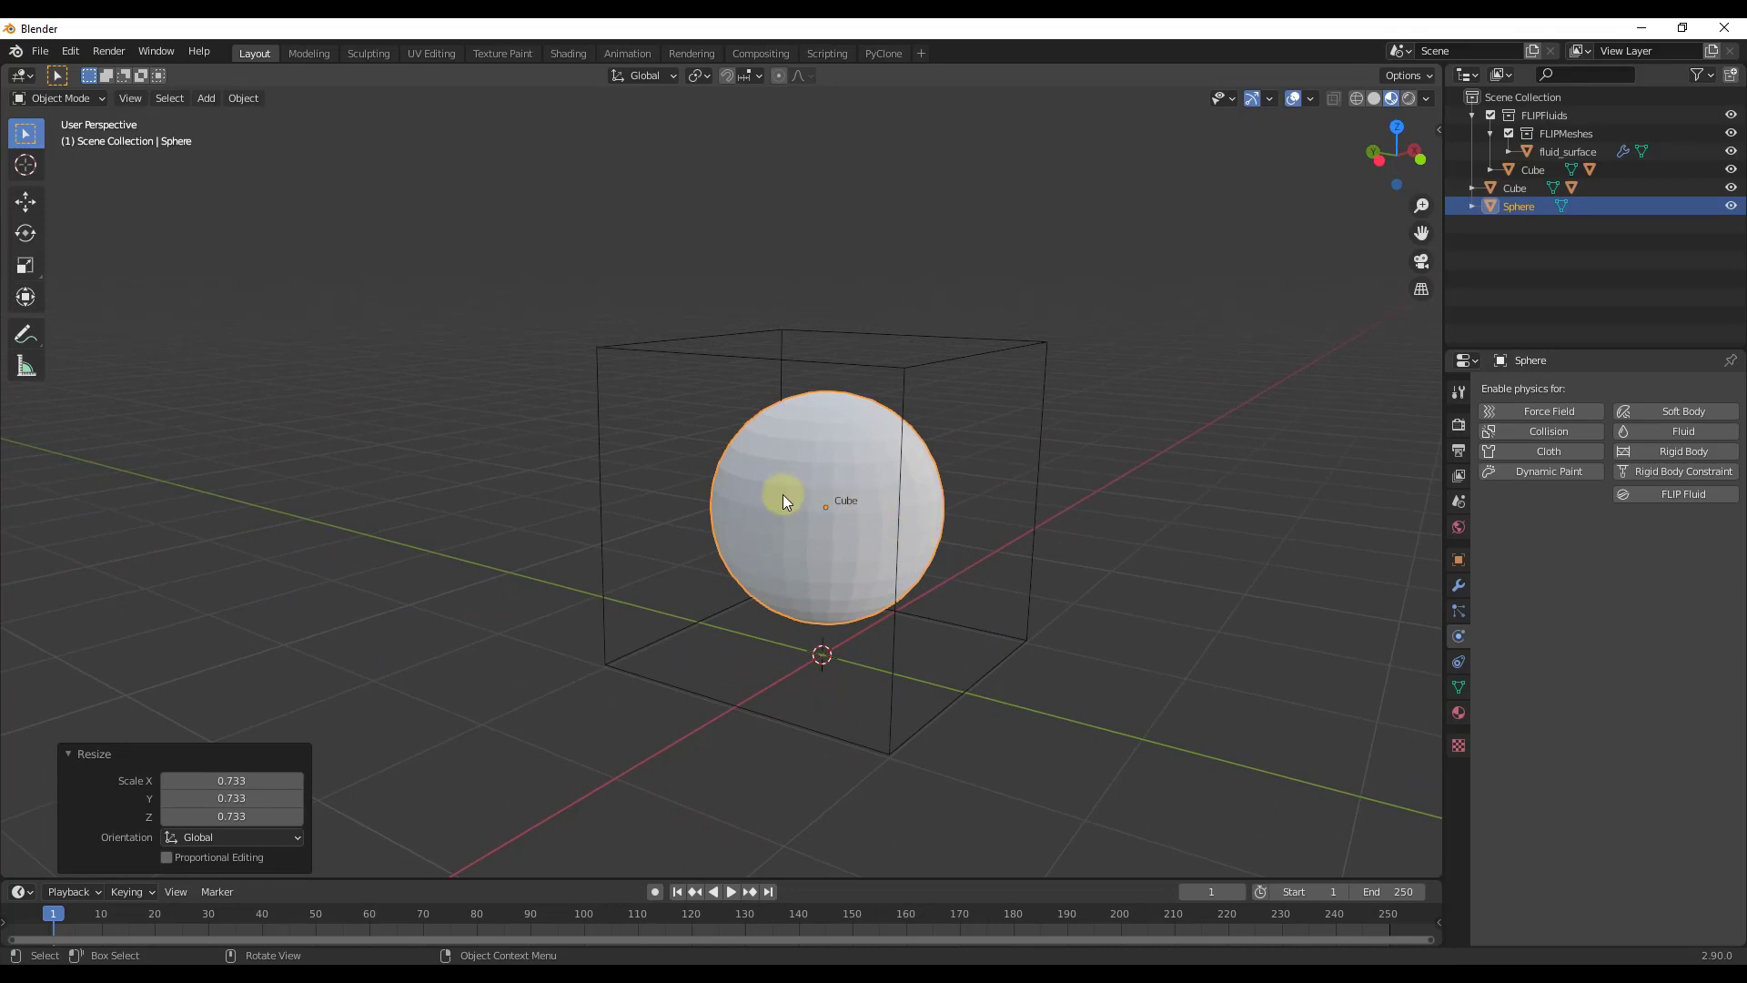
middle_click_drag(1092, 418, 1053, 424)
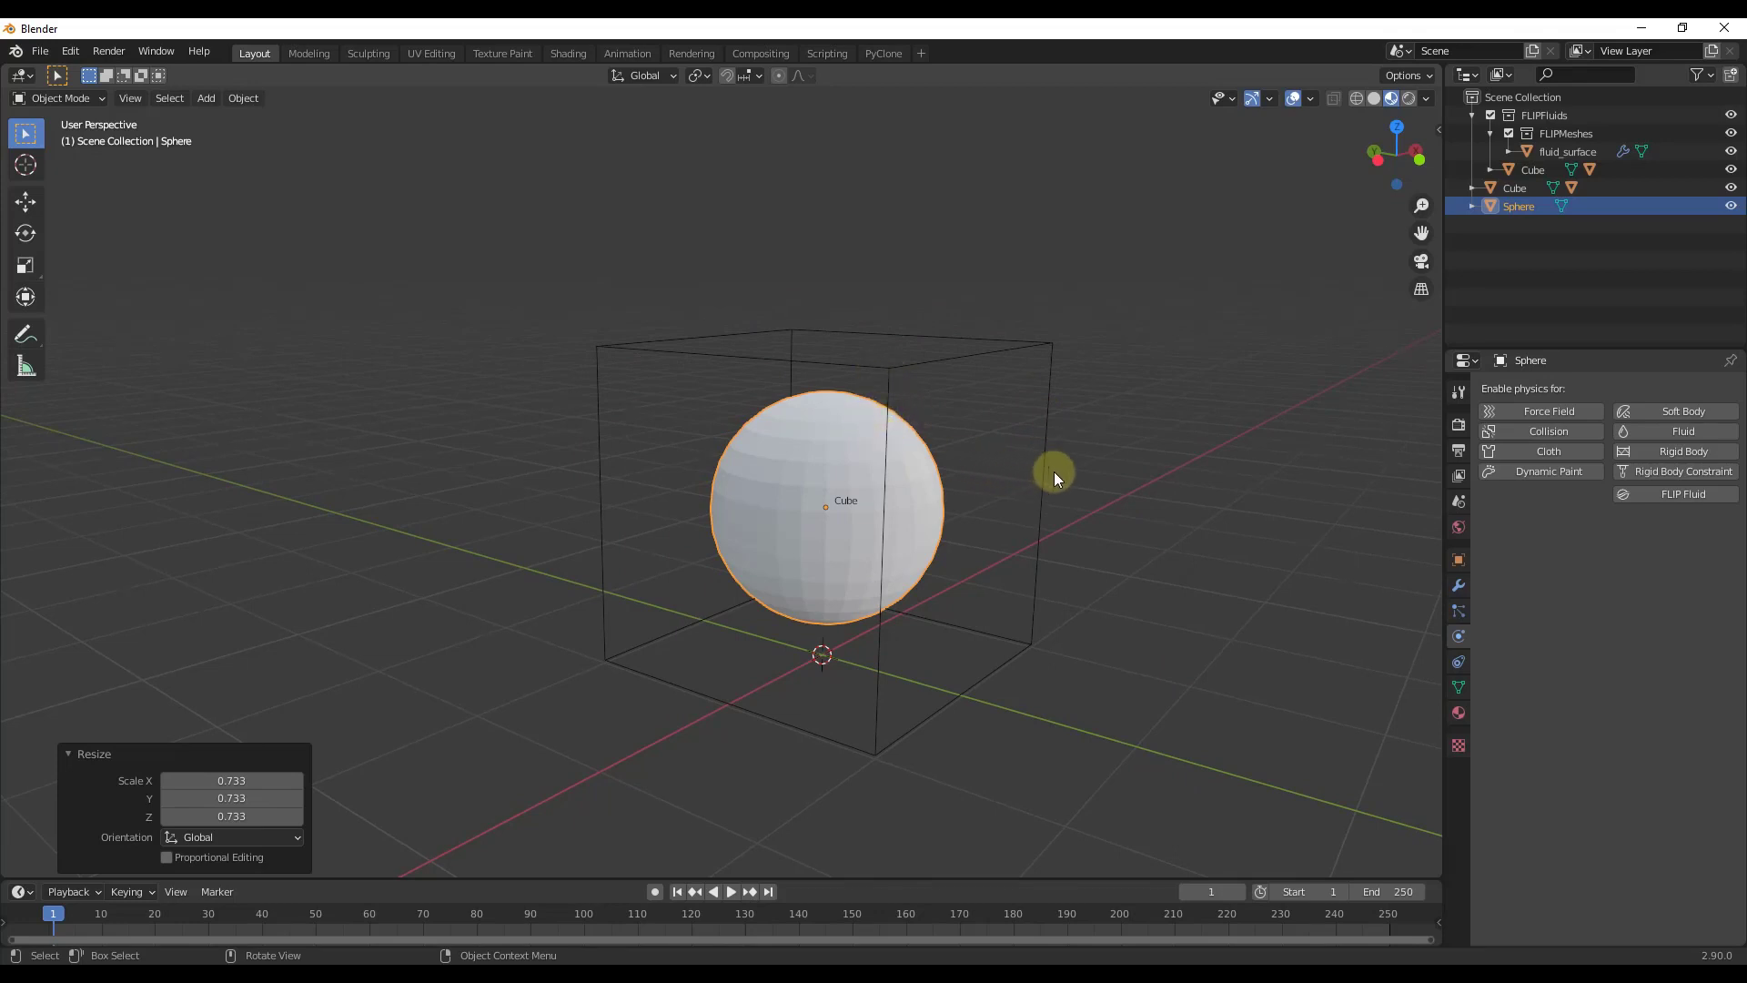
left_click(1673, 495)
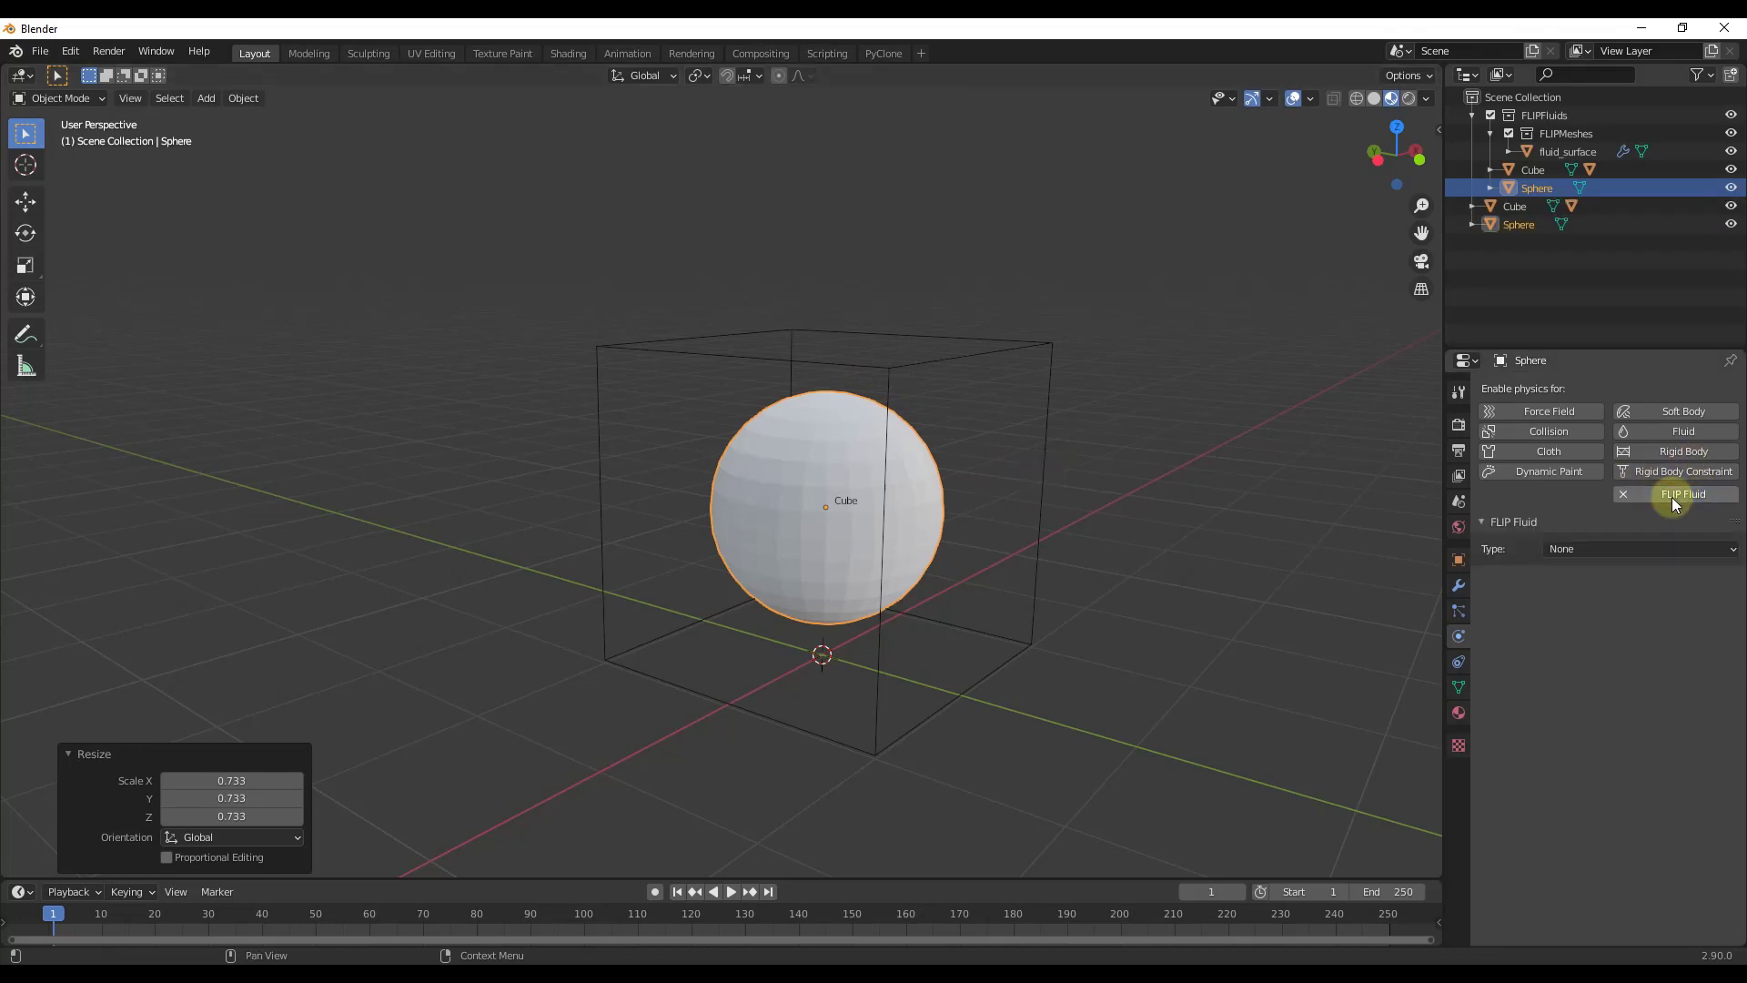
left_click(1577, 545)
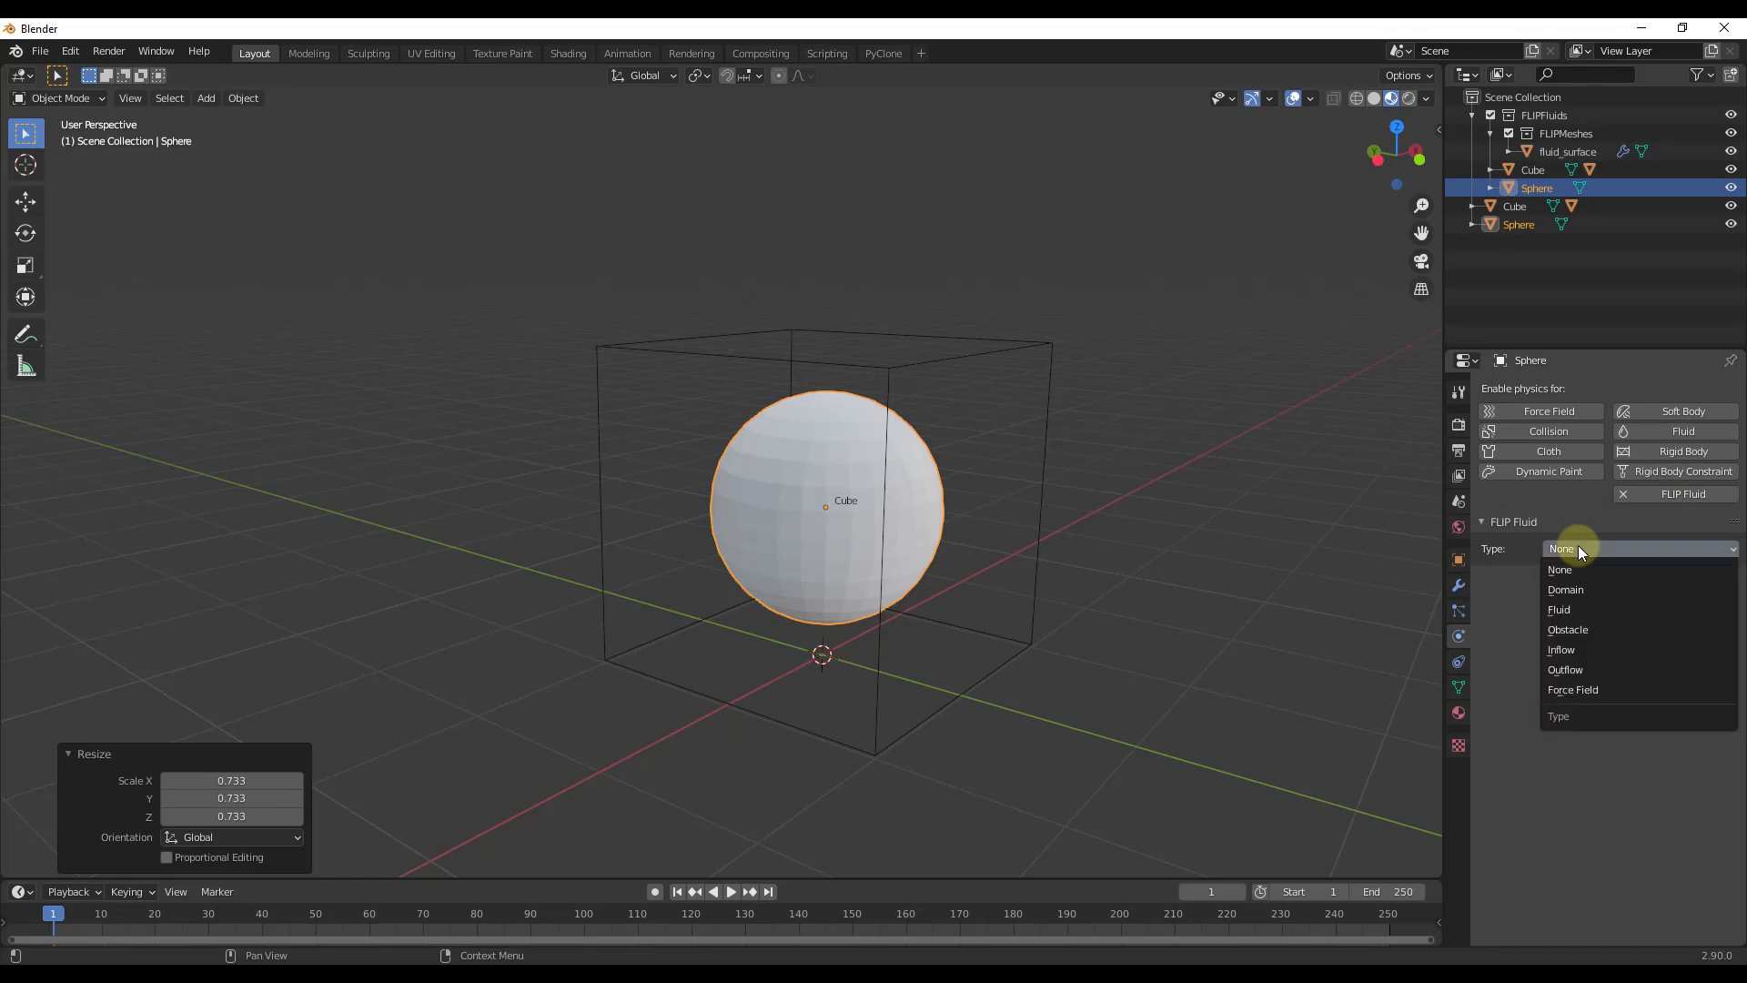
left_click(1588, 607)
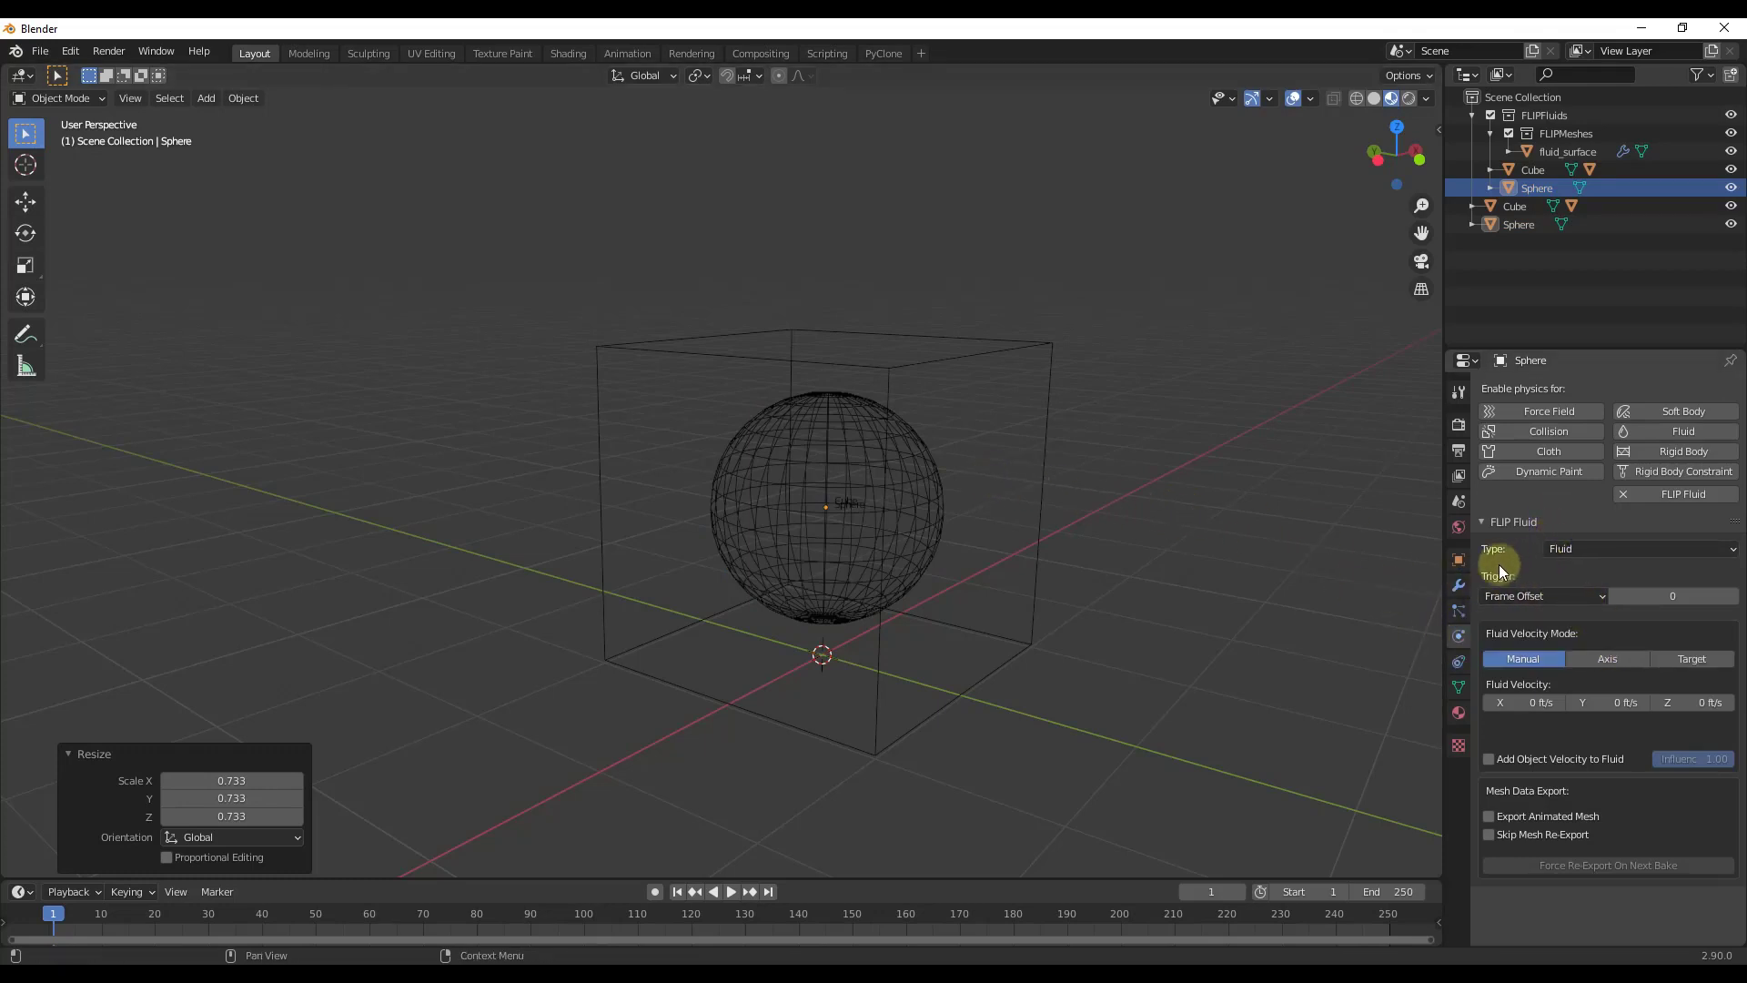
Select the domain cube and review its additional bake settings, including the frame range and savestate options.
left_click(1048, 368)
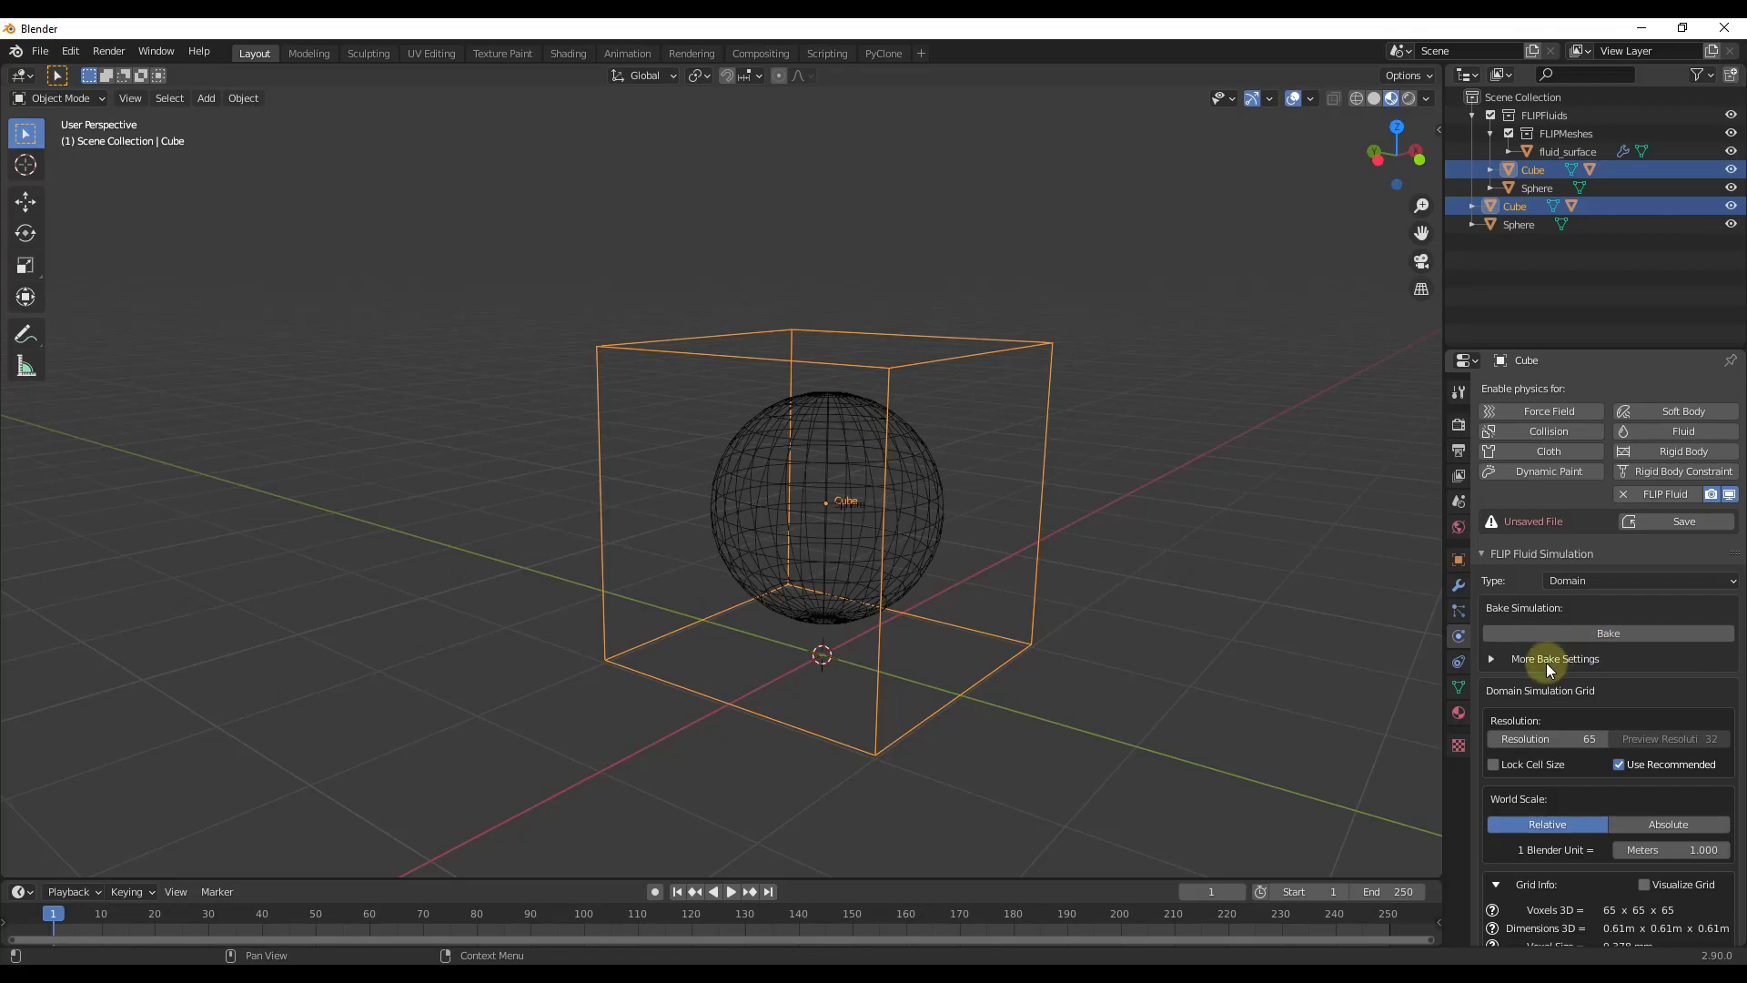
left_click(1489, 658)
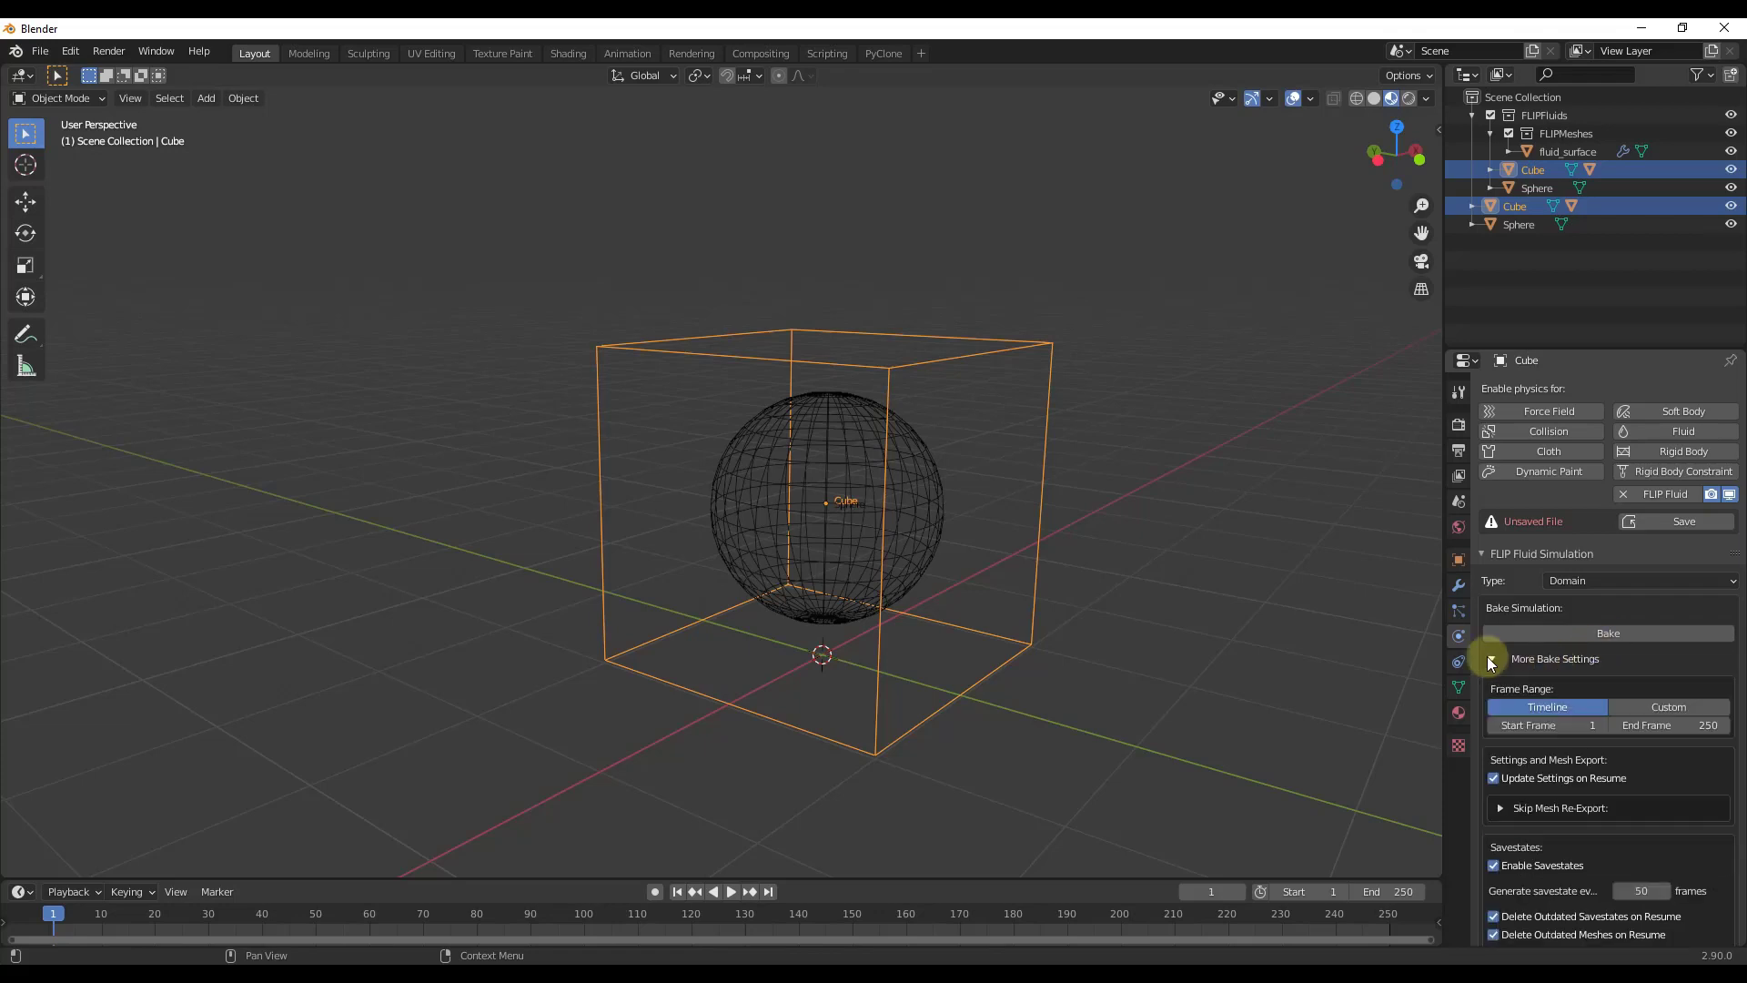
left_click(1490, 659)
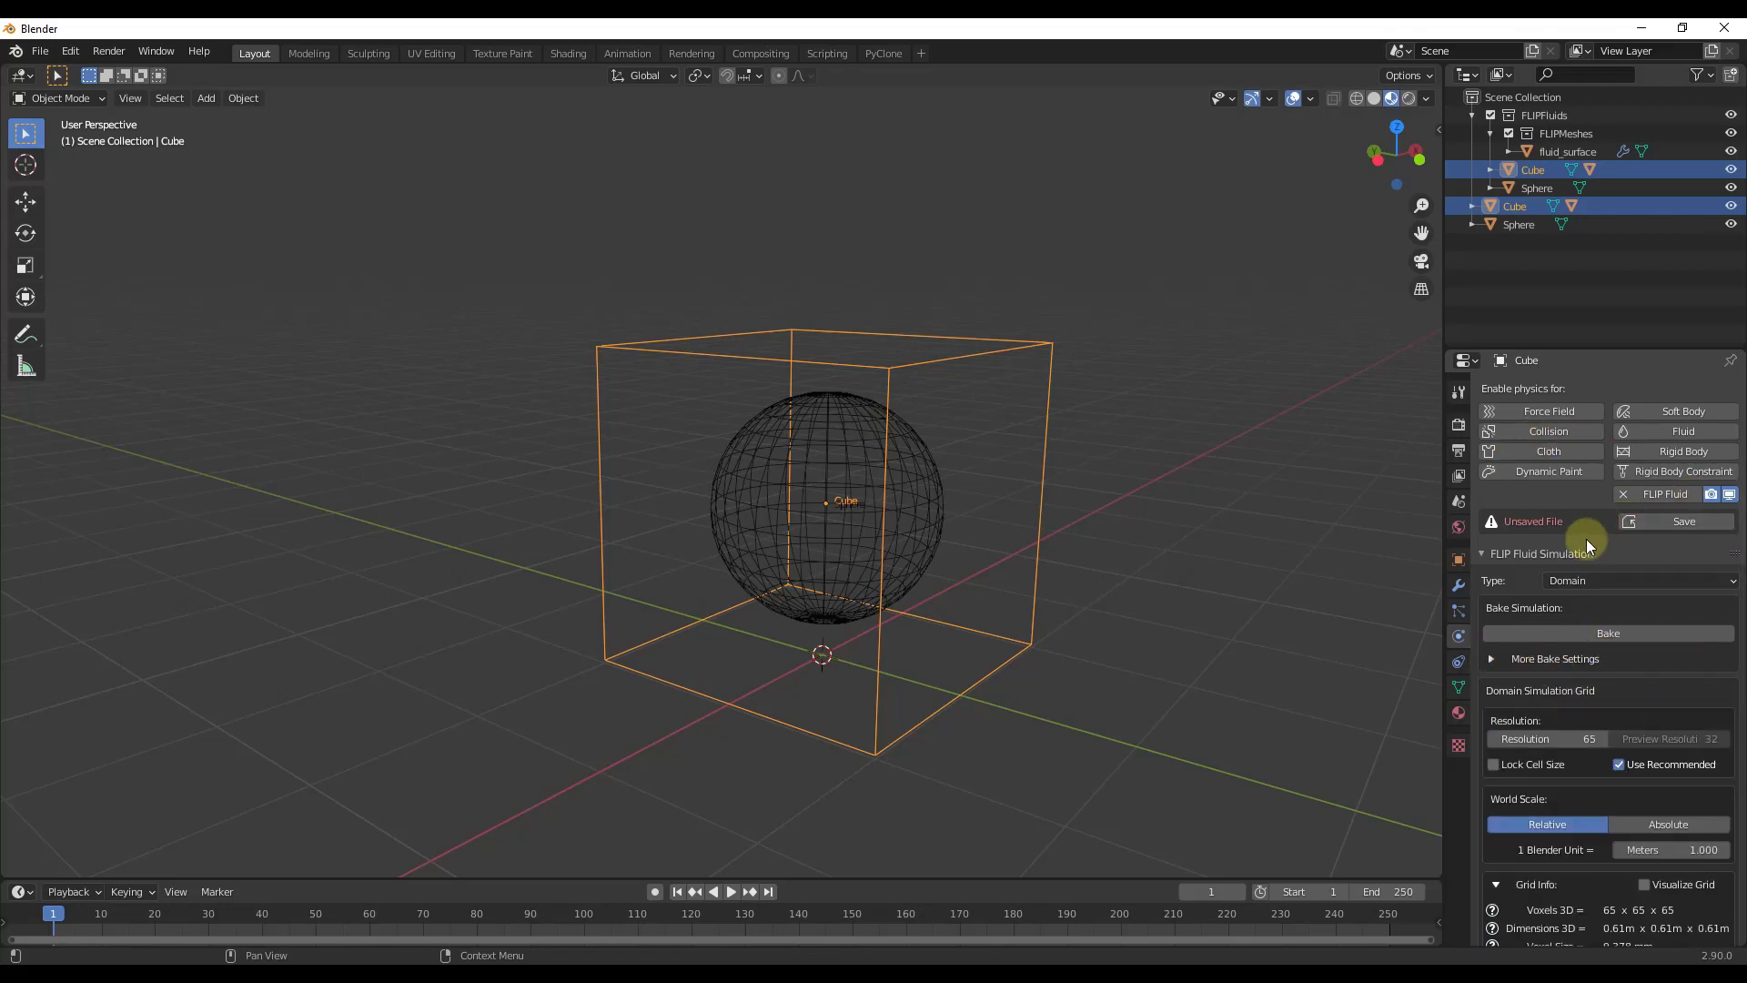
Save the Blender file as FluidsExample.blend in the 39 Flip Fluids folder.
left_click(1662, 522)
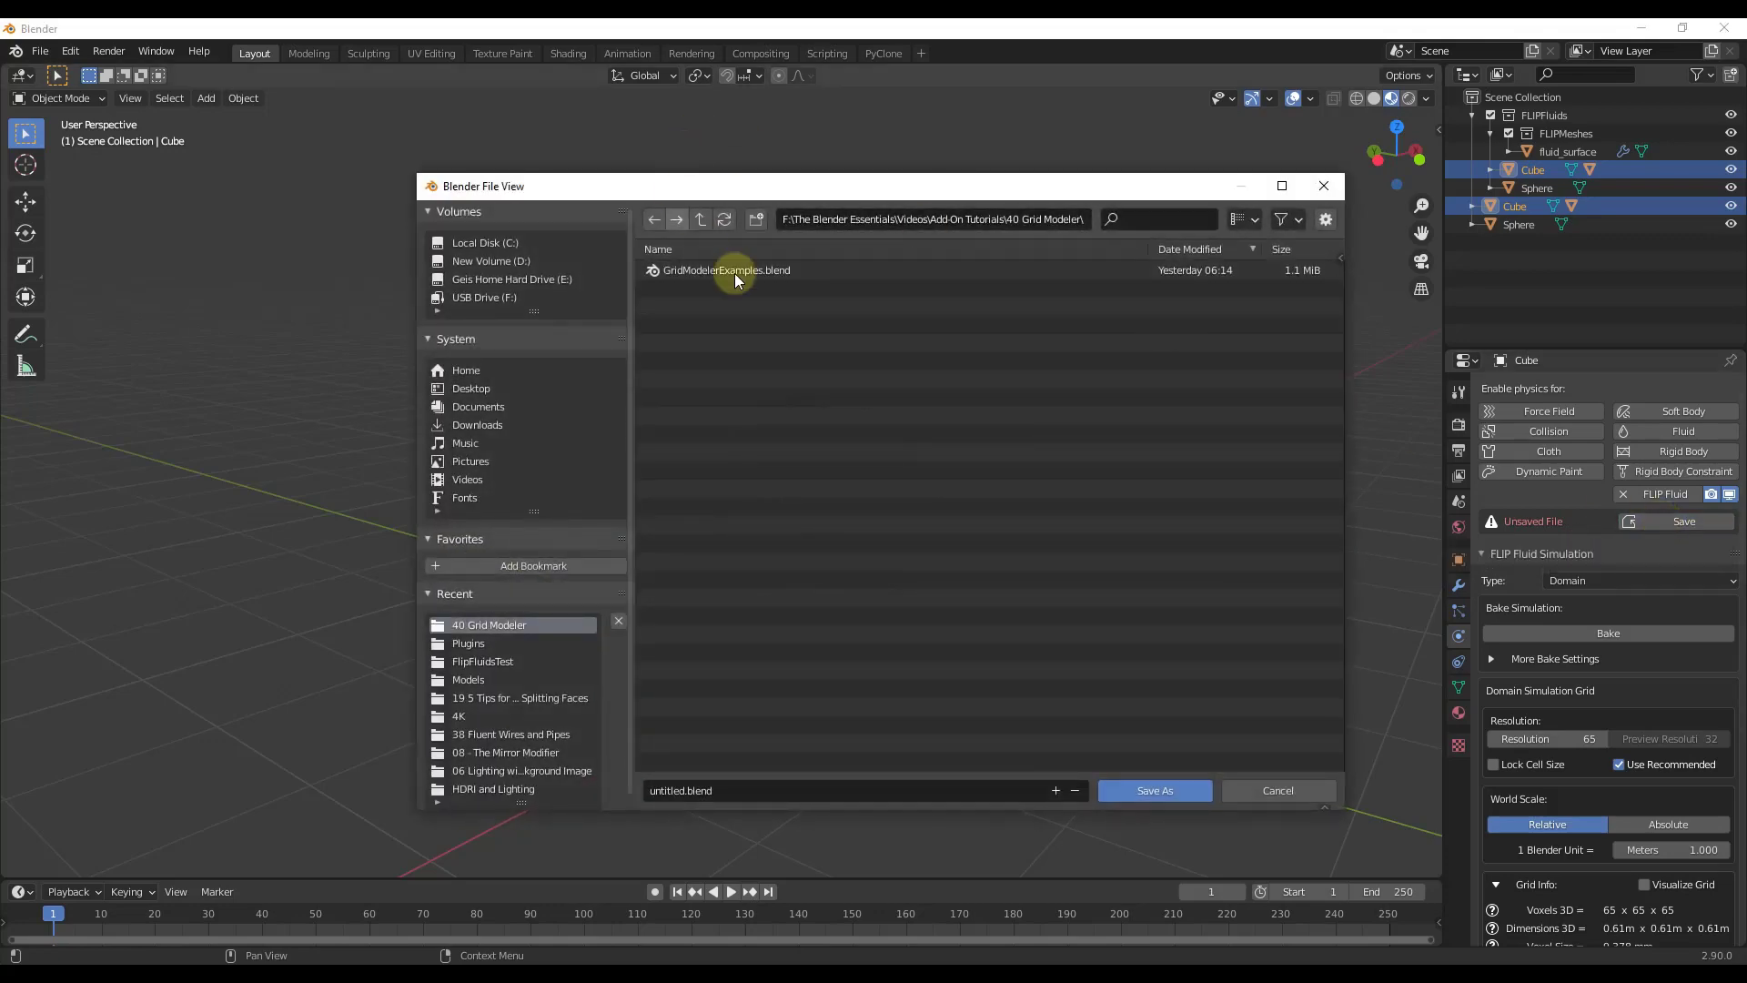
left_click(699, 221)
key("alt+Left")
left_click(1093, 259)
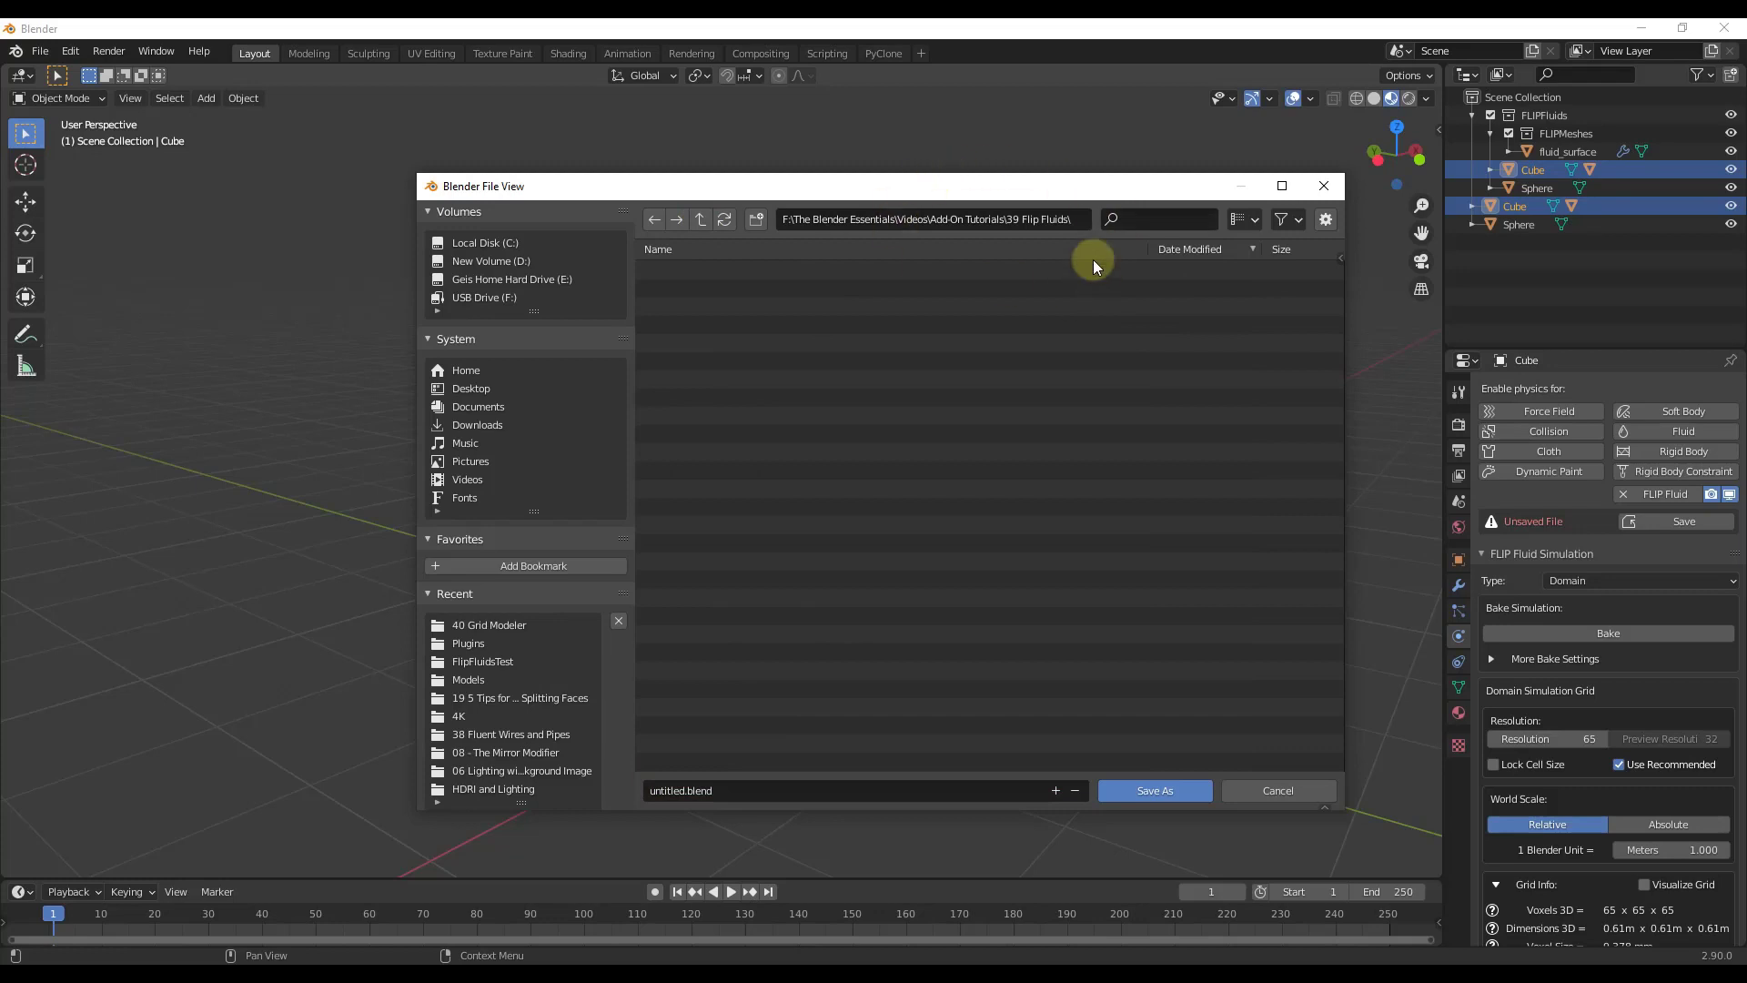
left_click(668, 790)
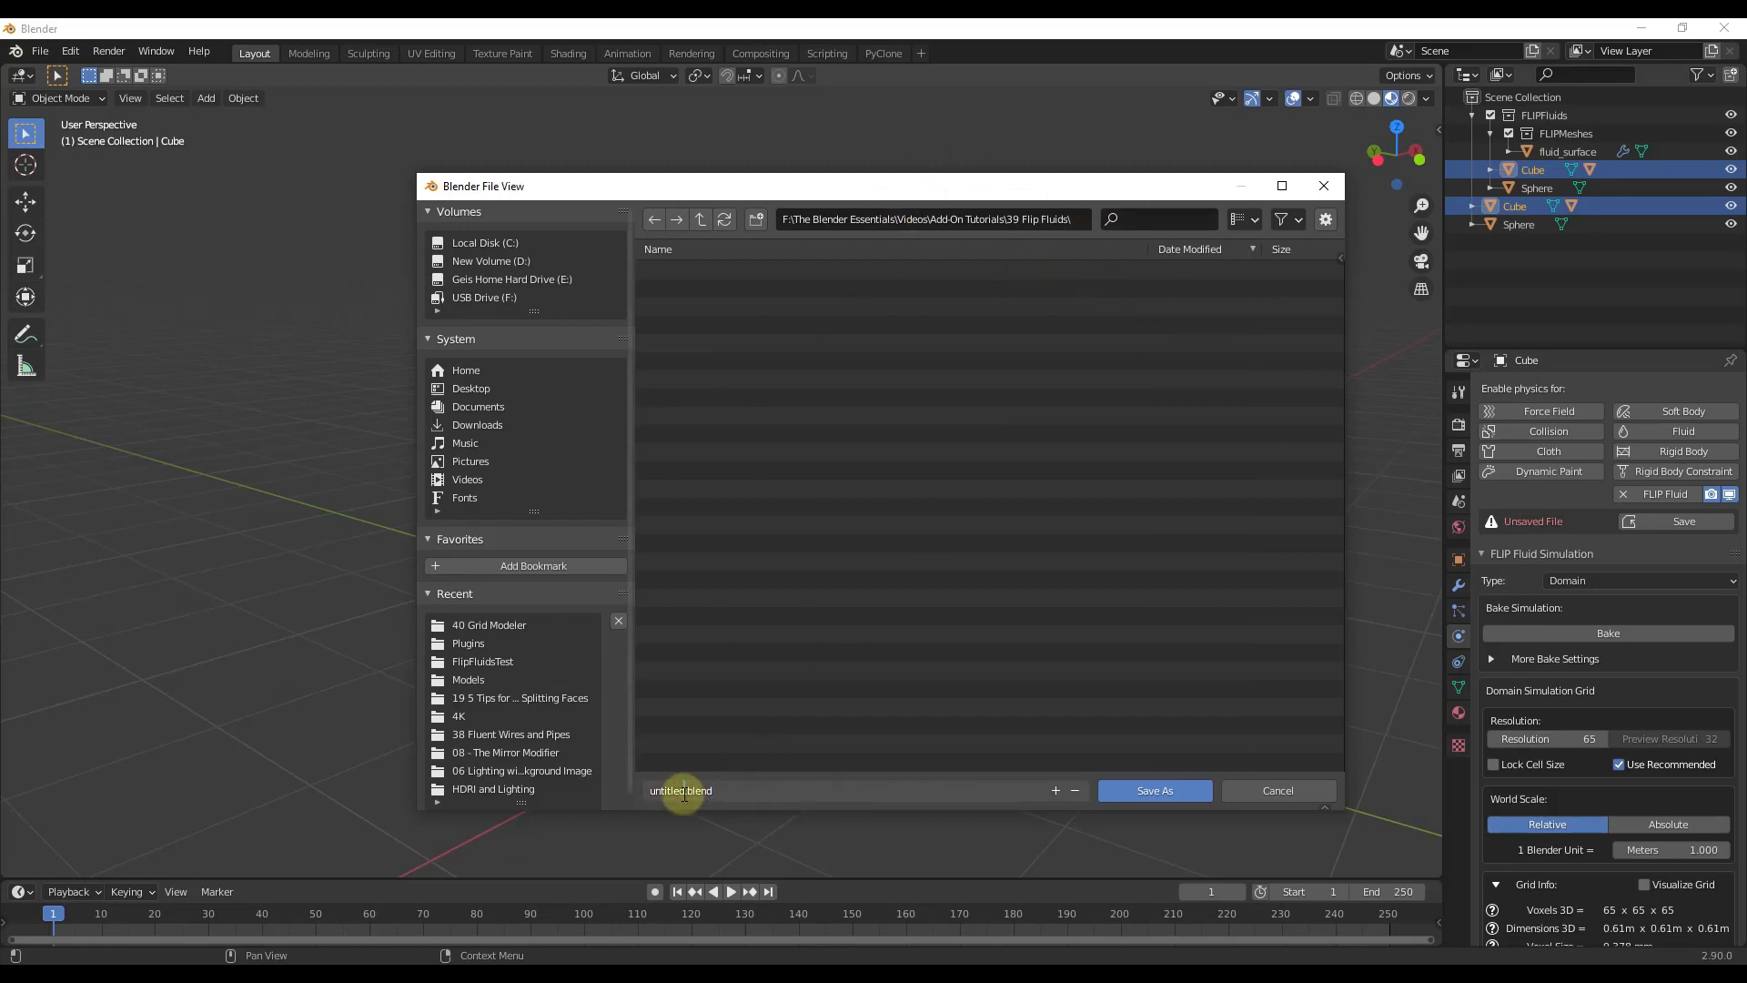
key("BackSpace")
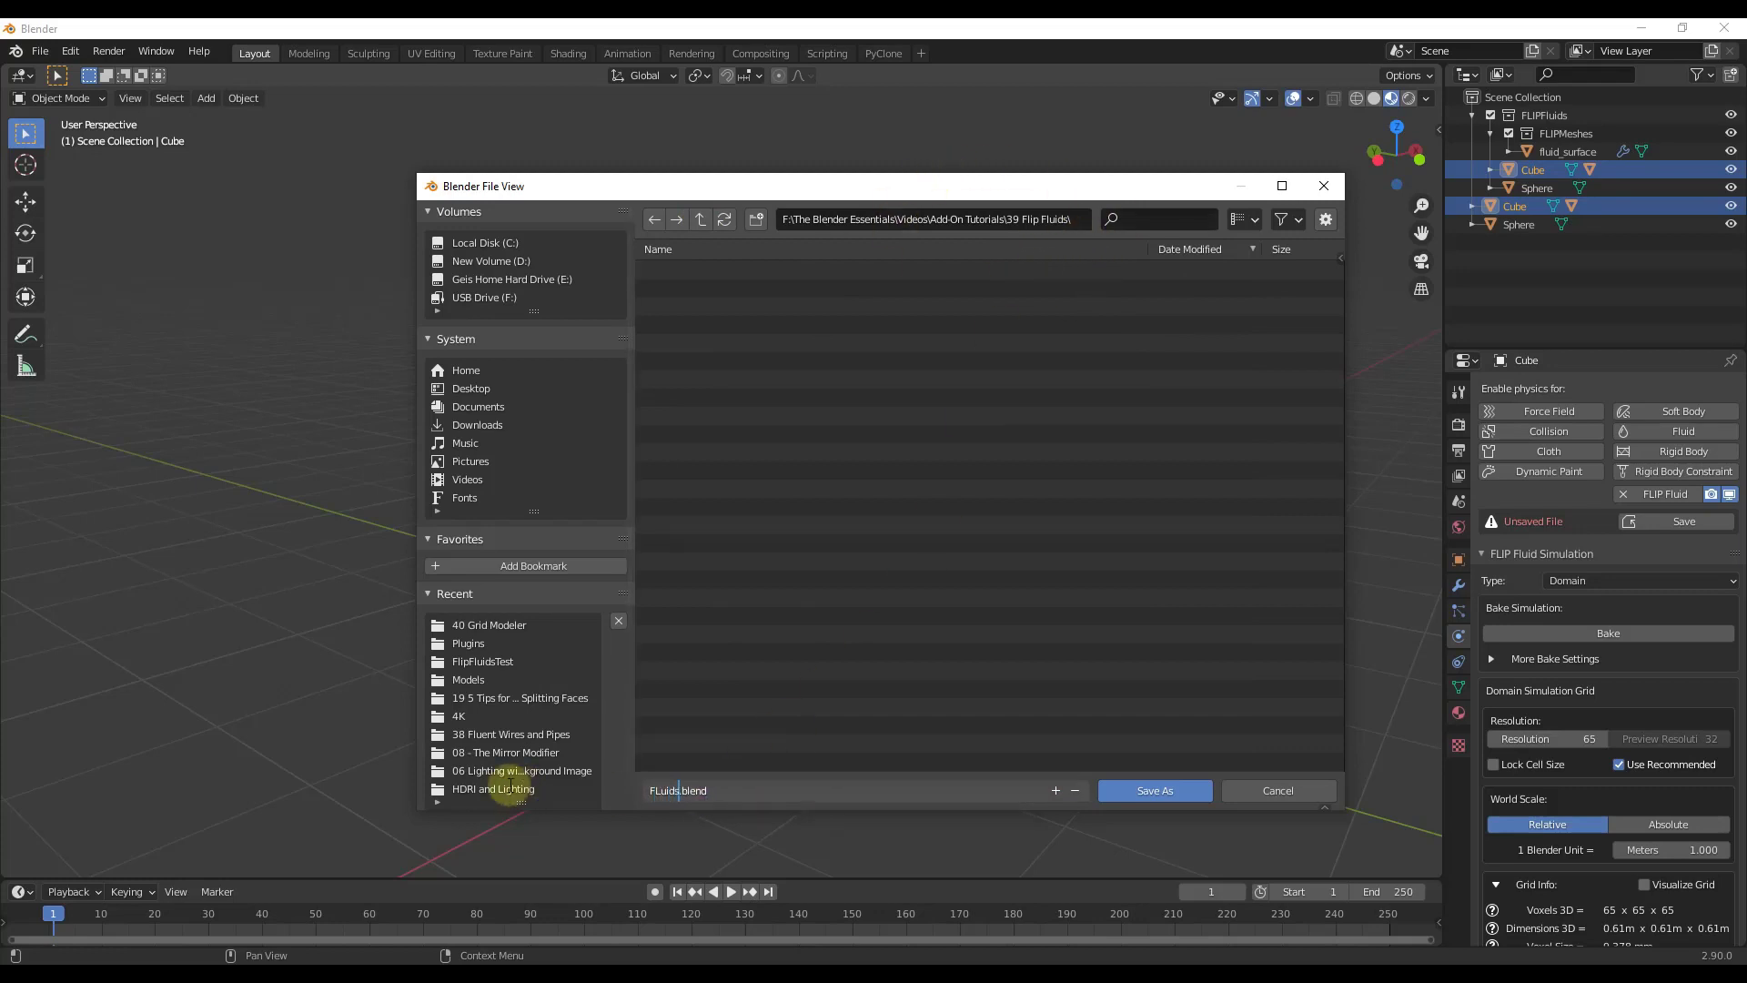
type("FluidsExample")
left_click(1161, 791)
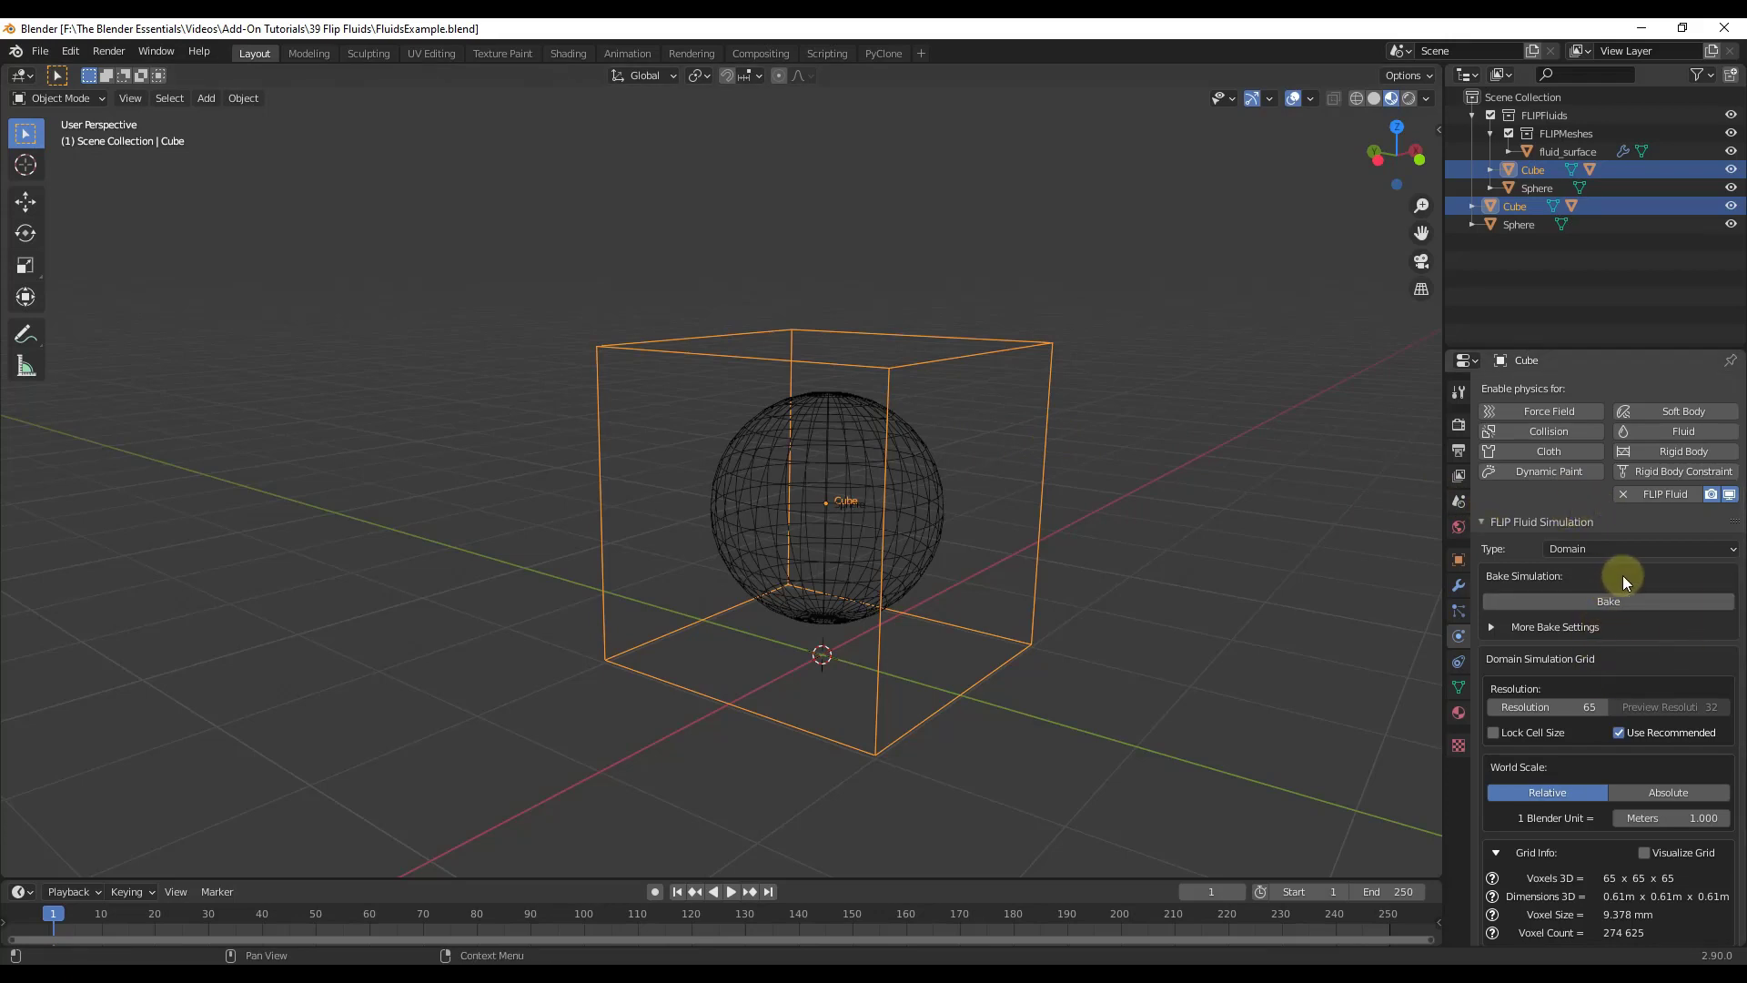
Compare the domain's simulation frame rate settings with the scene's output frame rate.
scroll(1623, 579, "down", 5)
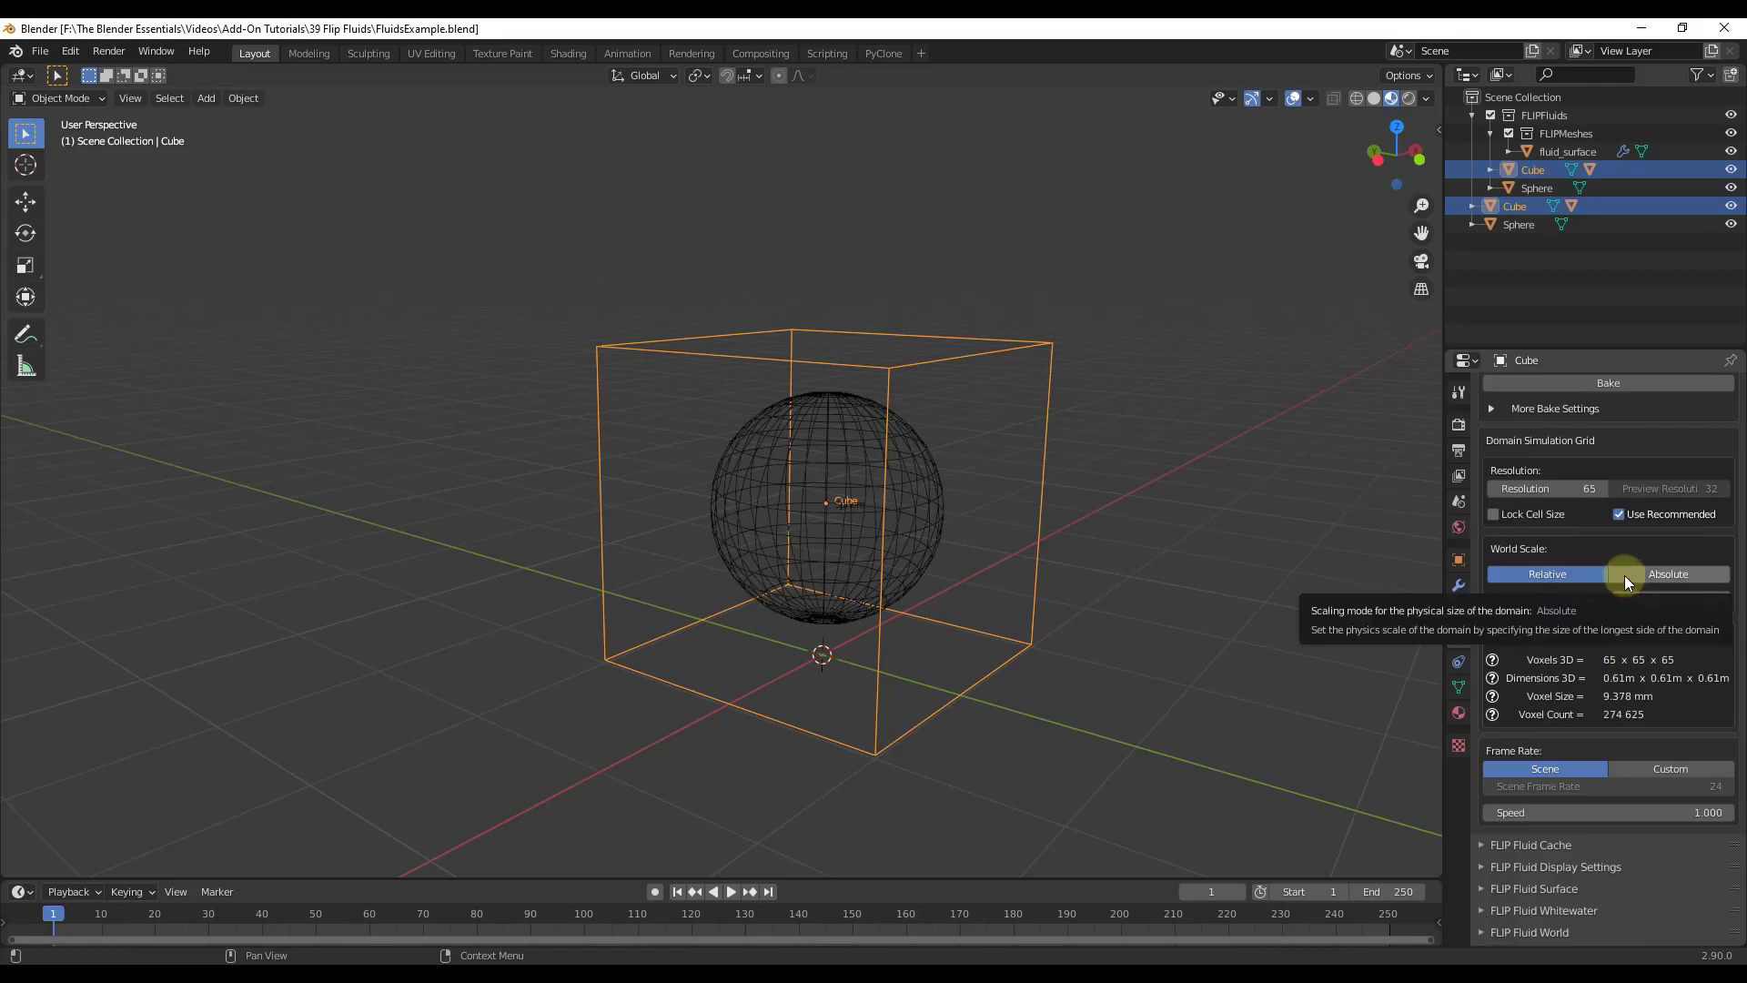
scroll(1637, 523, "down", 2)
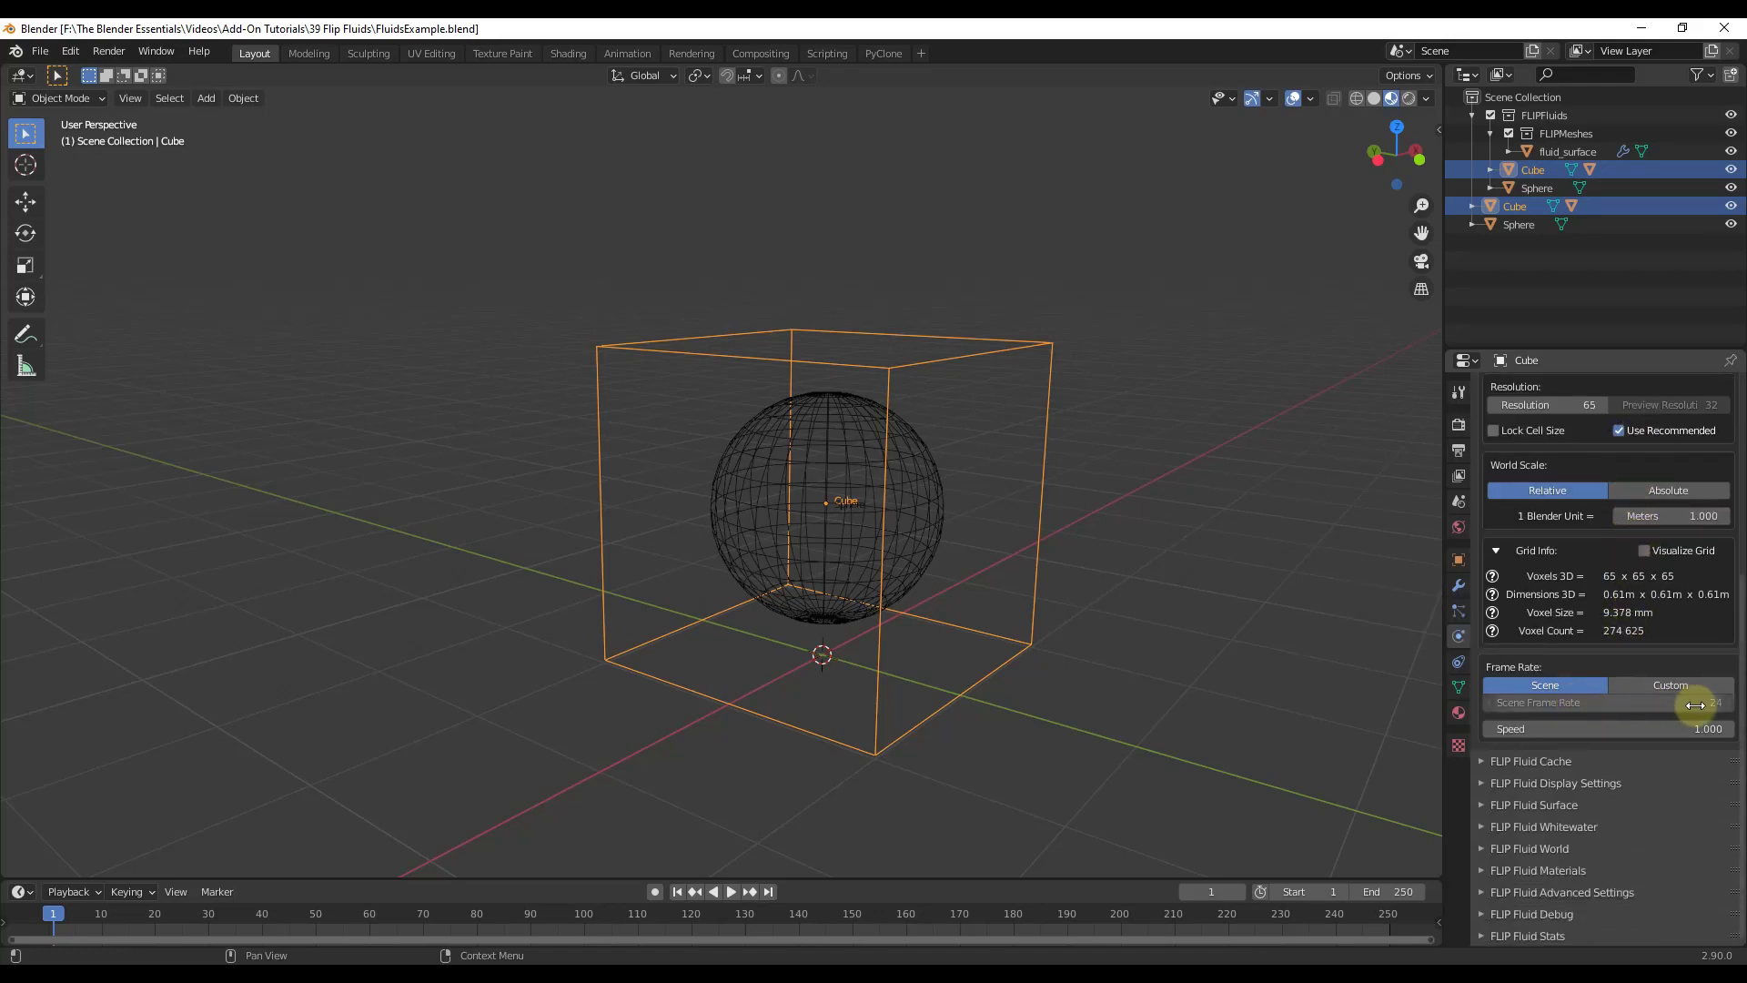
left_click(1458, 450)
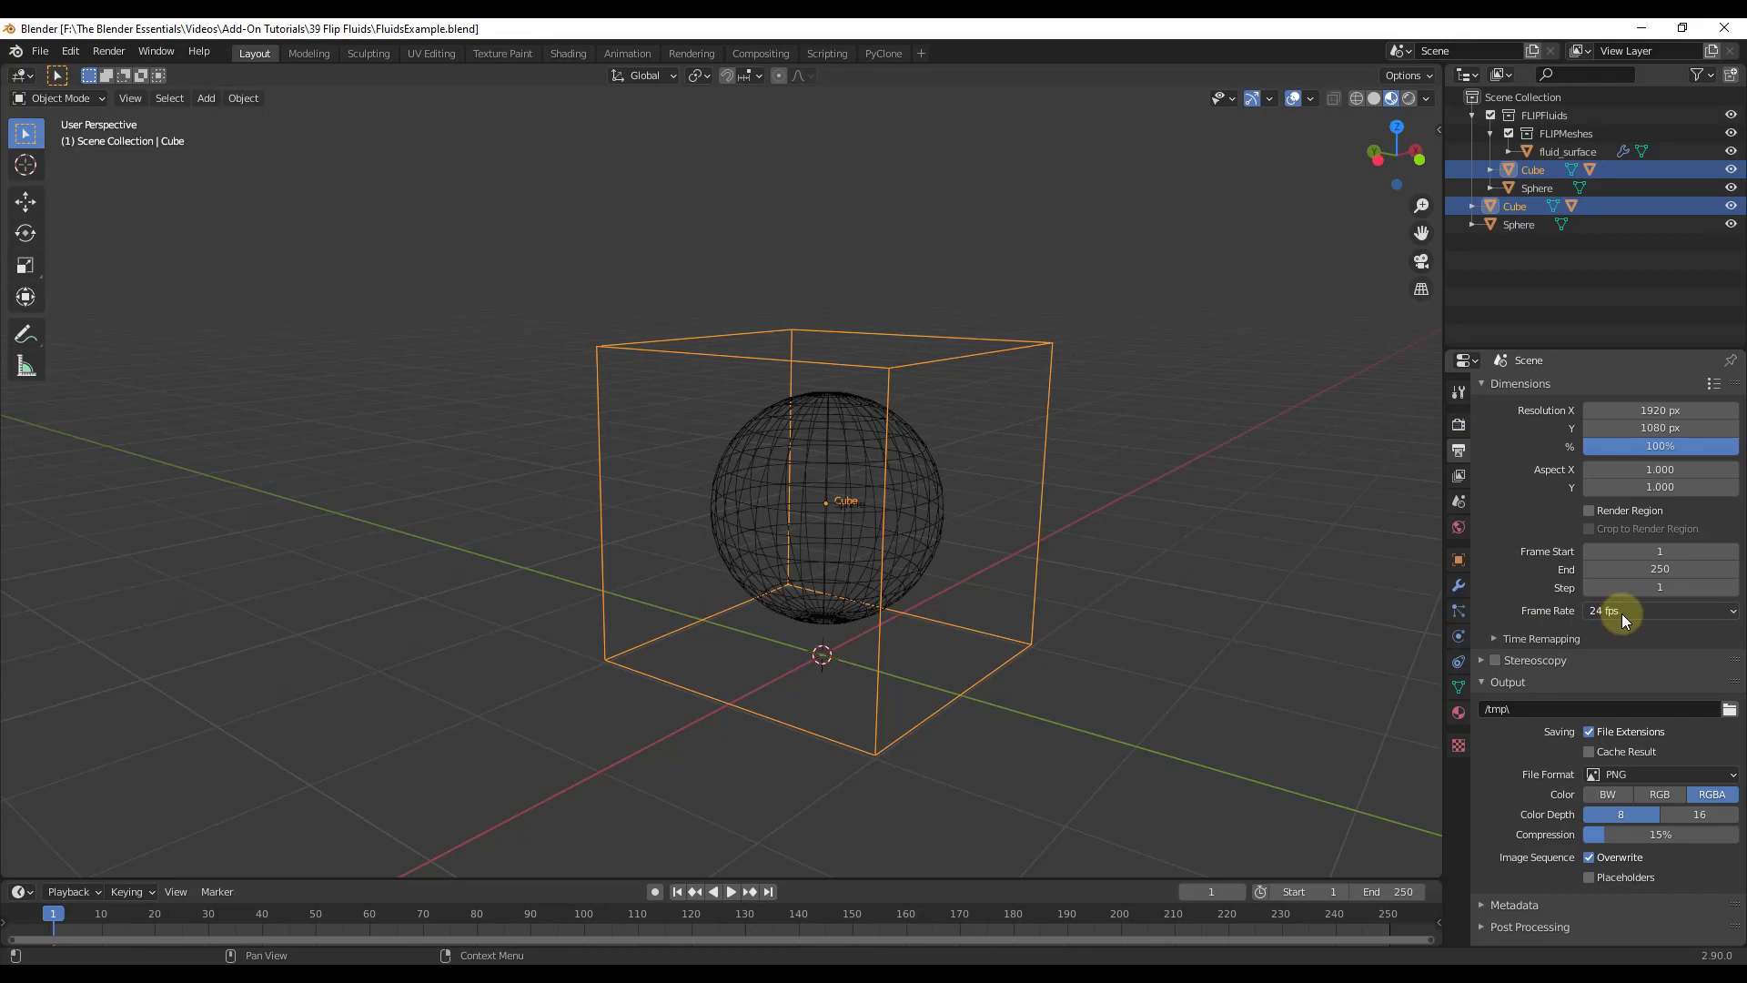
left_click(1458, 635)
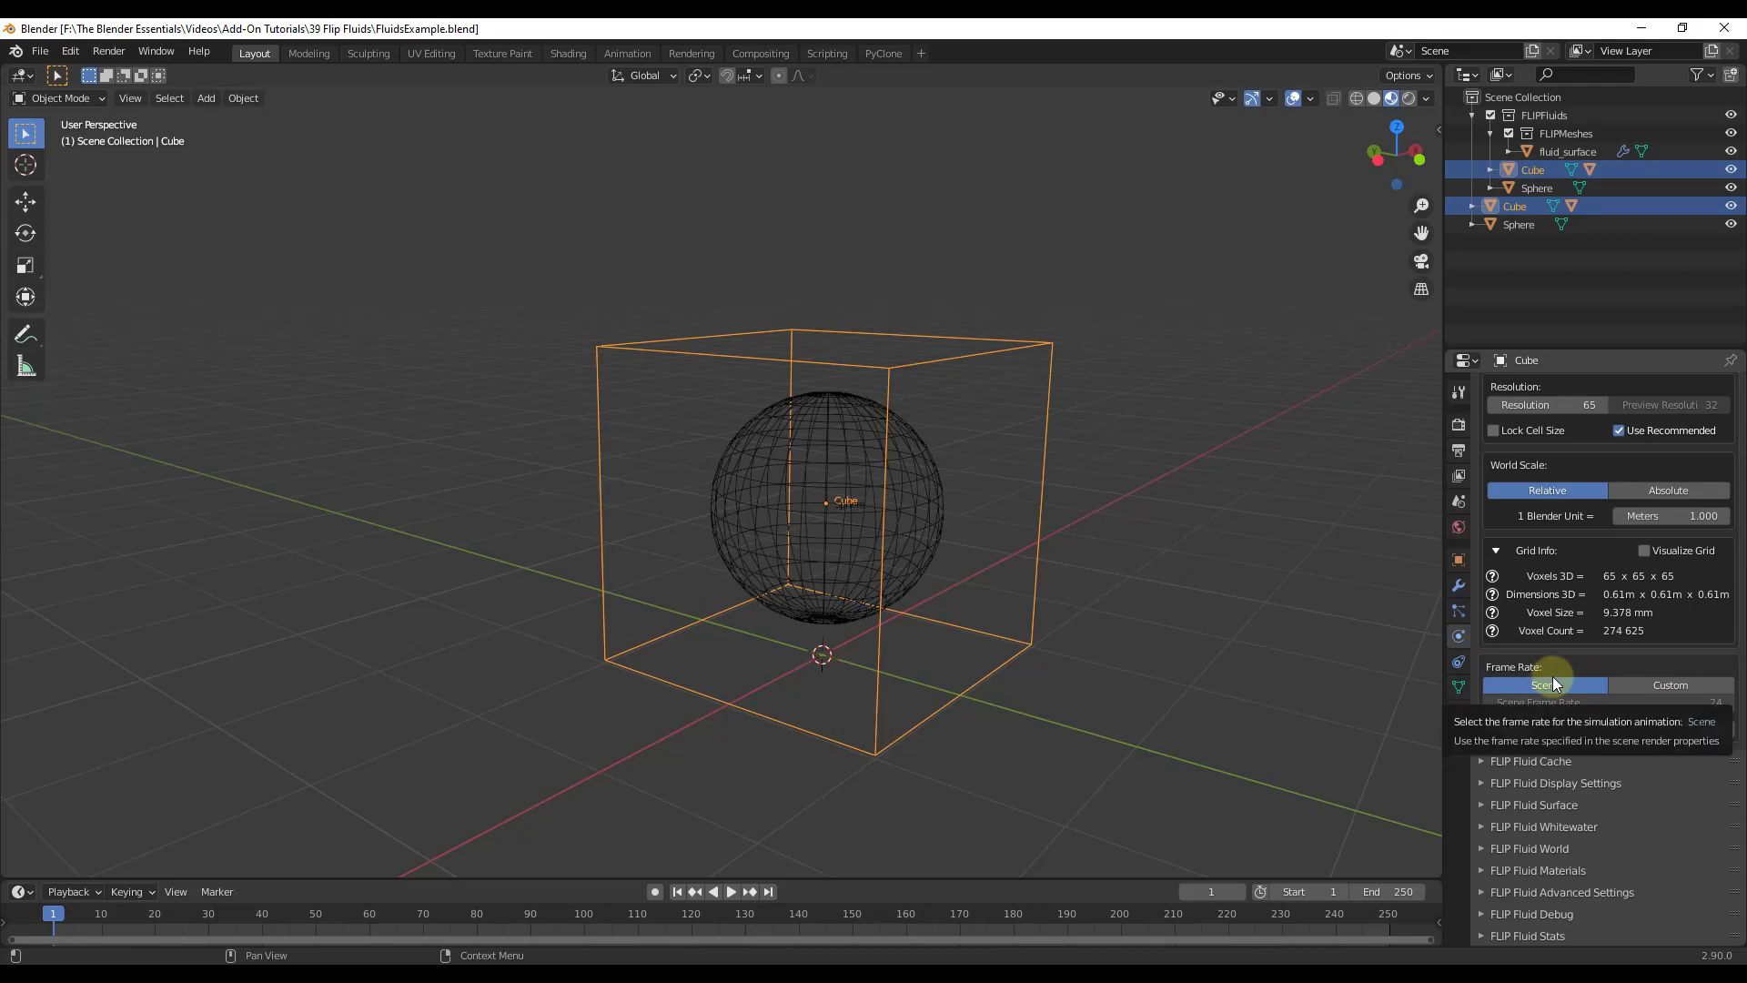
scroll(1626, 681, "up", 3)
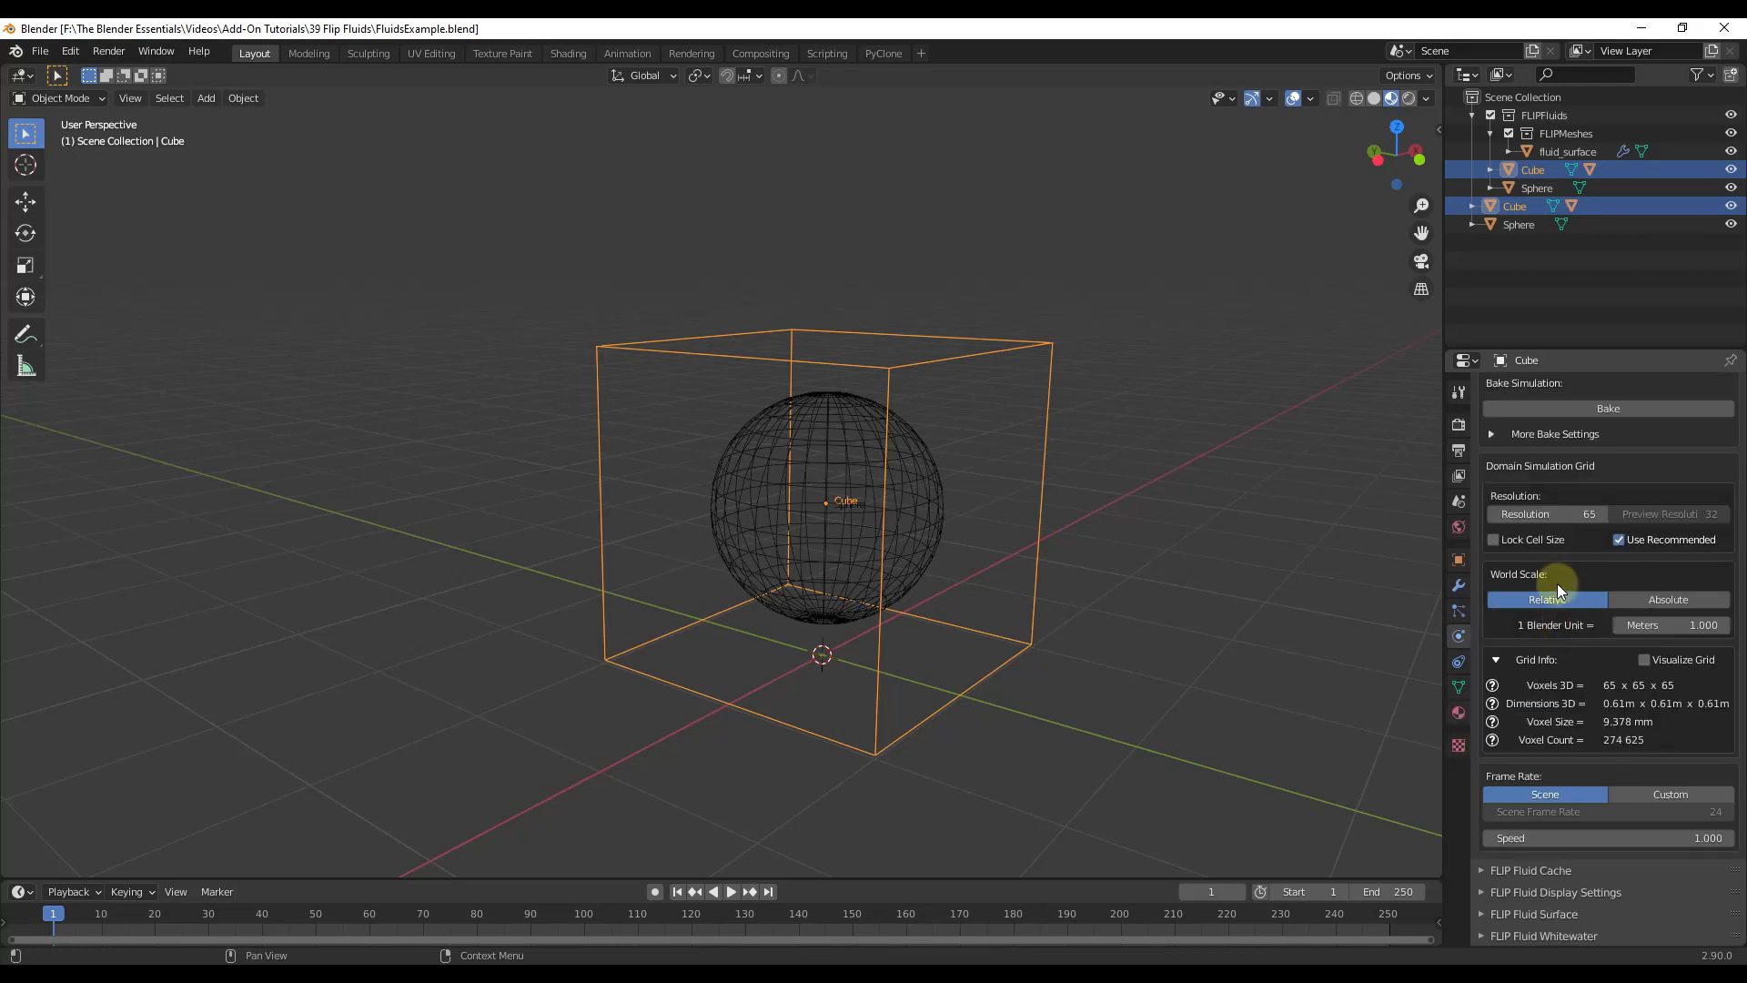
Set the animation's end frame to 100.
left_click(1401, 891)
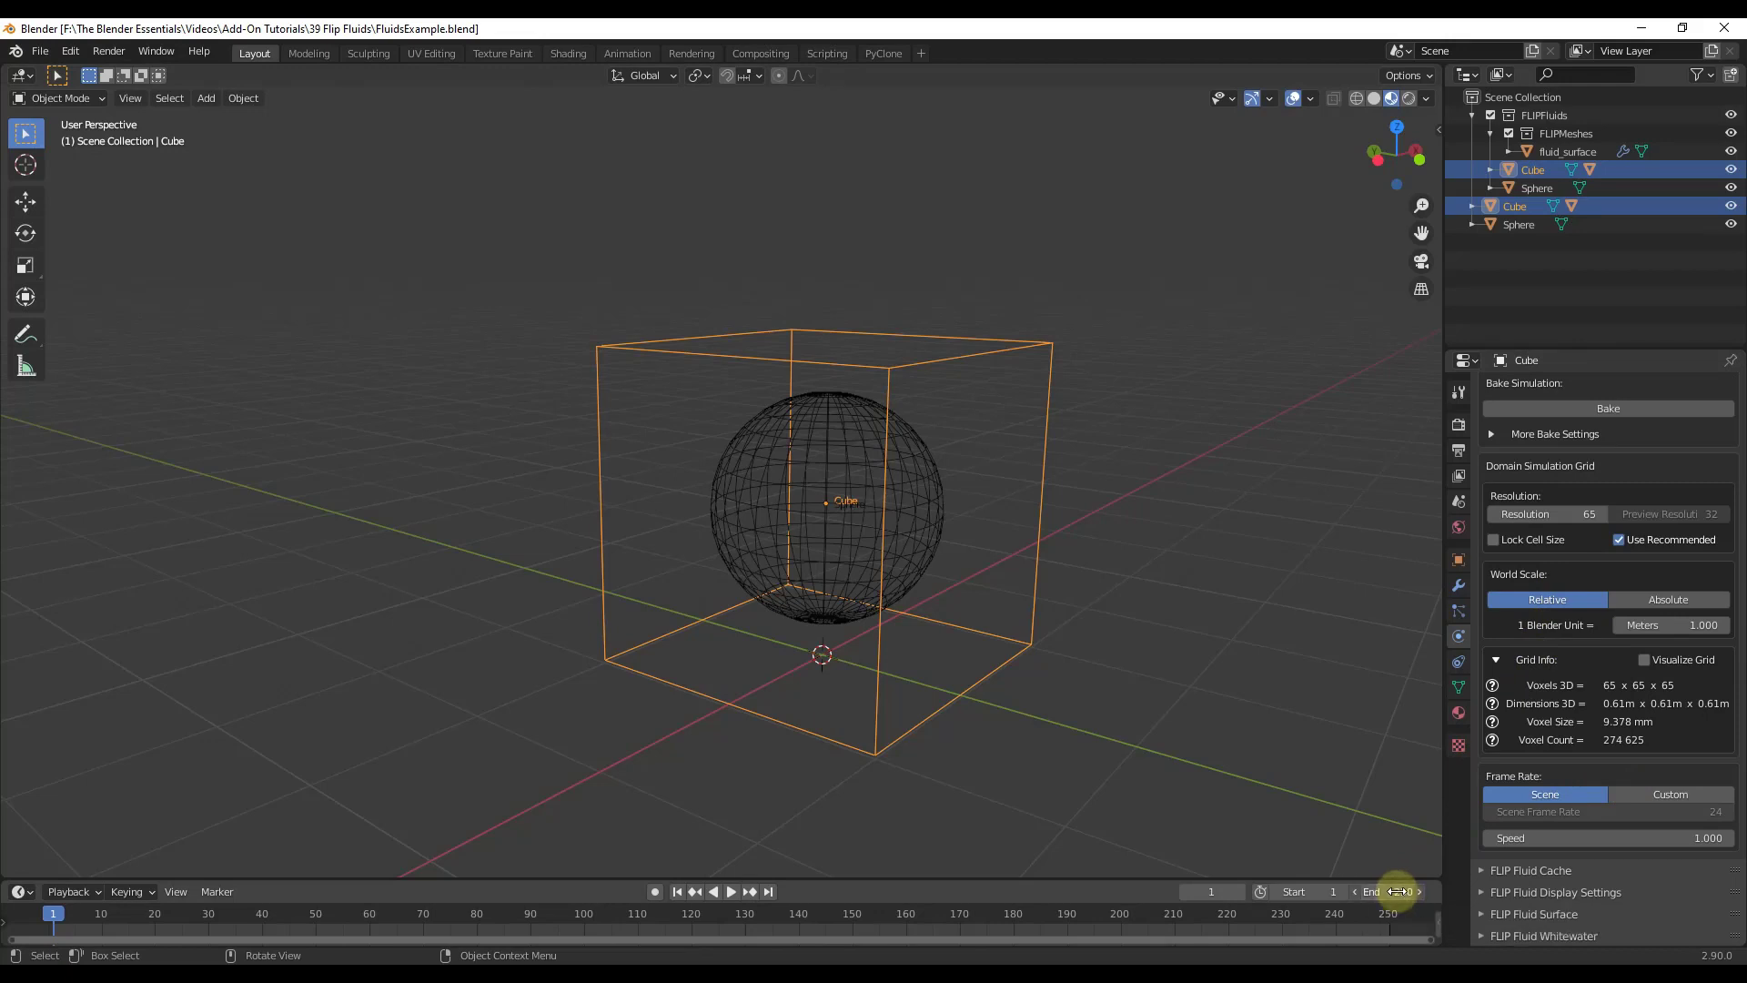
type("100")
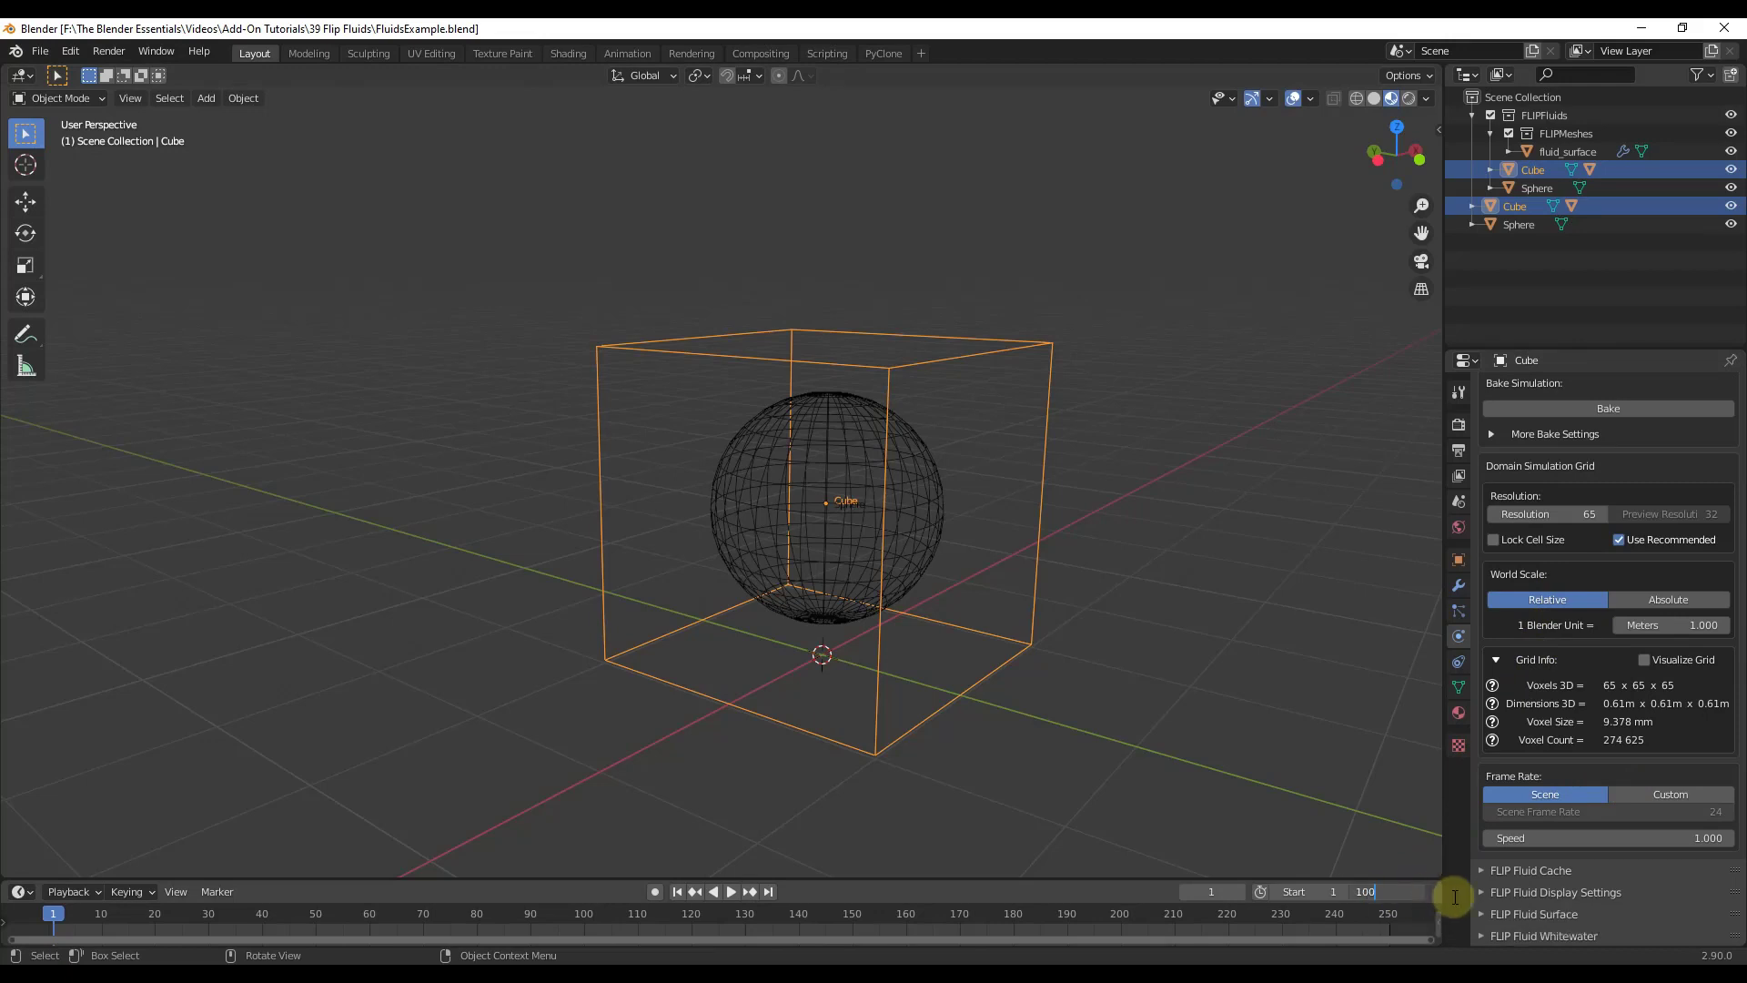
key("Return")
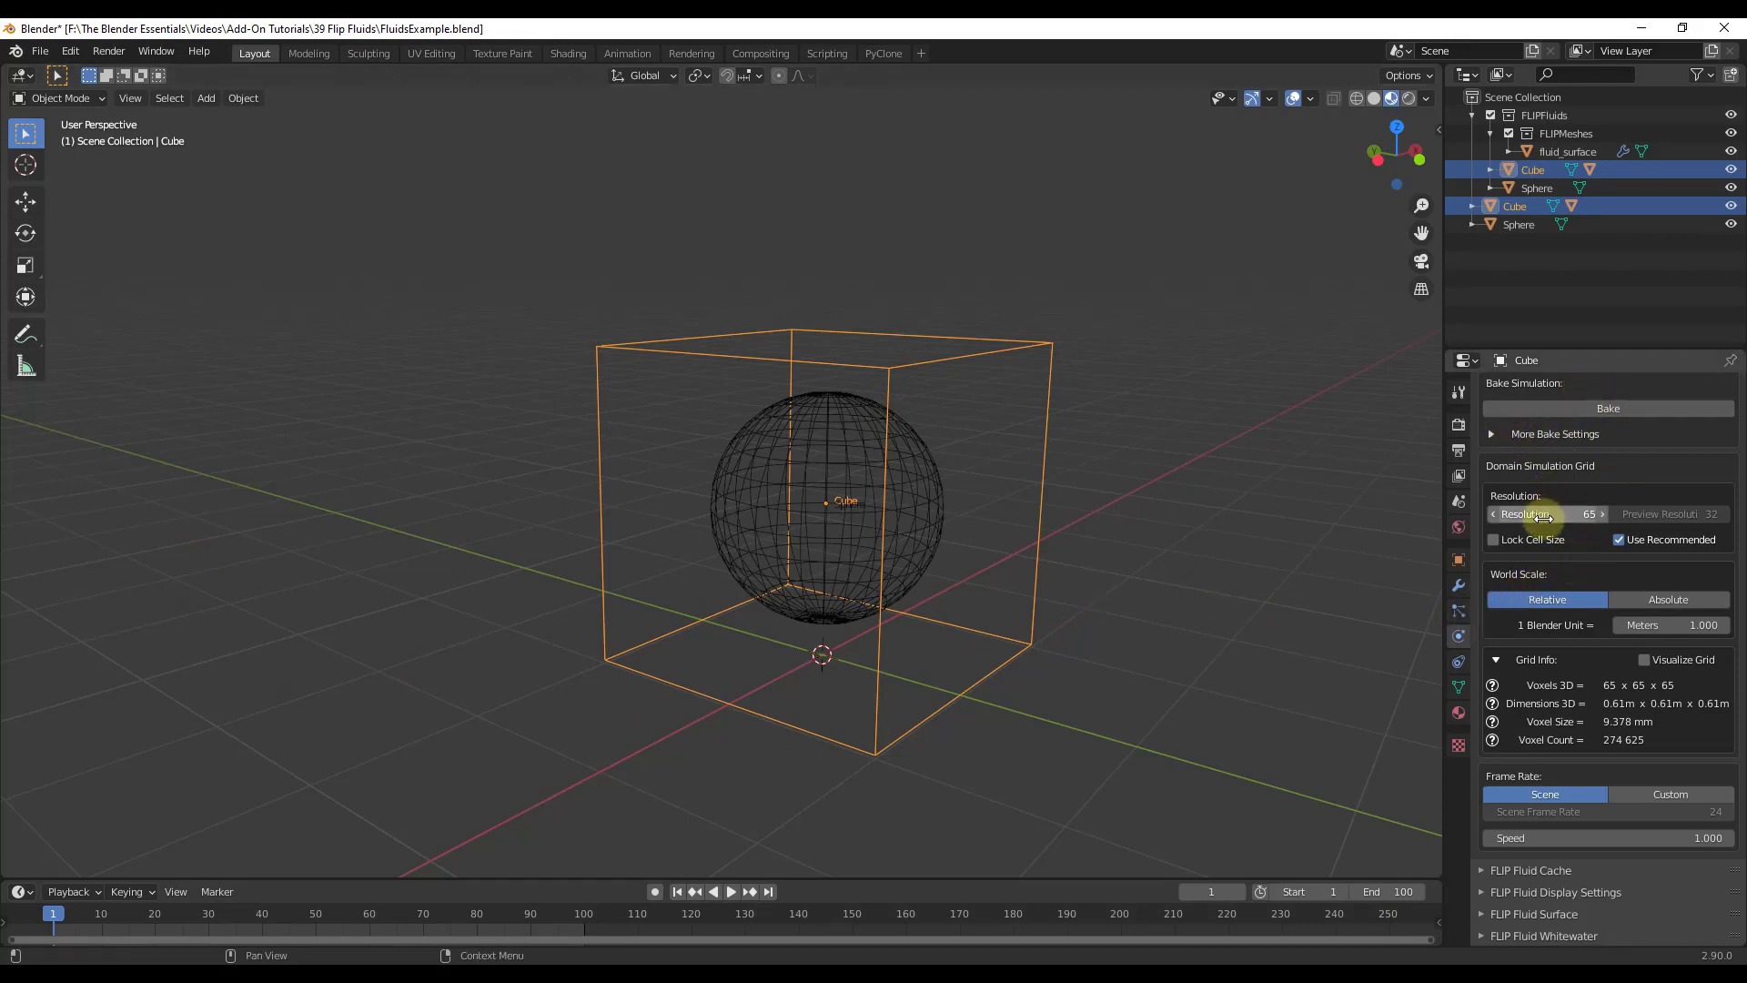
Check the sphere's fluid settings, reselect the domain cube and start baking the simulation.
scroll(1565, 555, "up", 3)
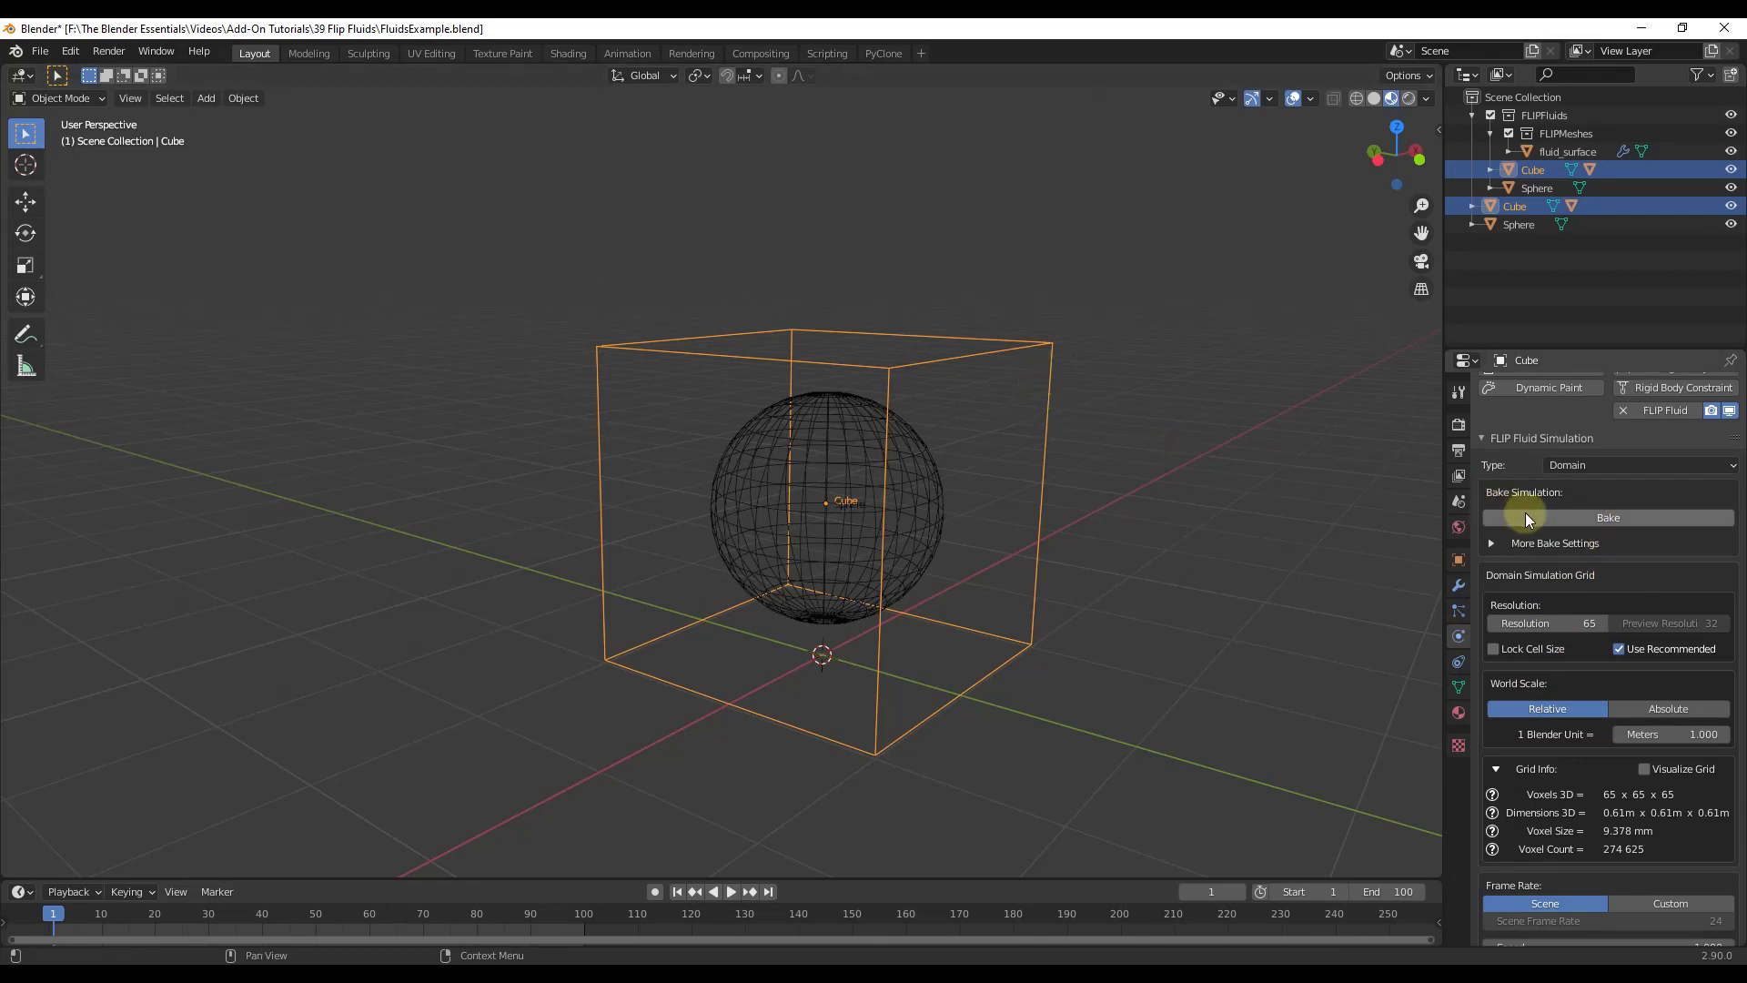
left_click(1078, 462)
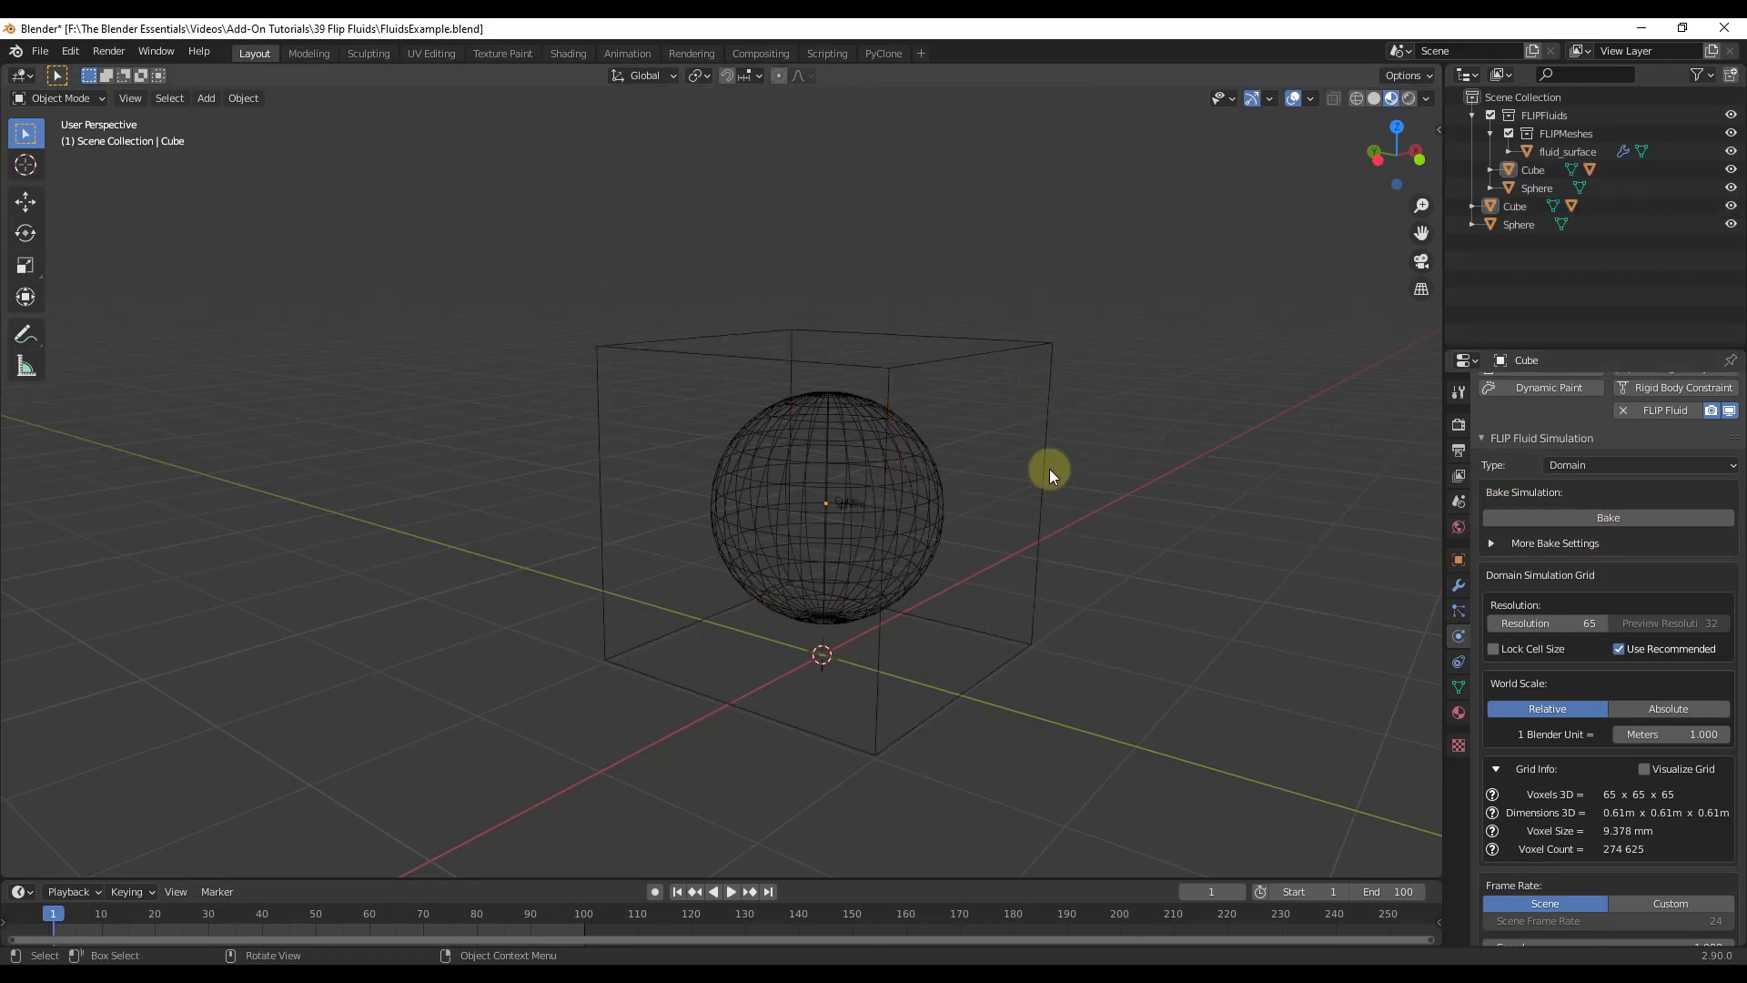
left_click(1044, 467)
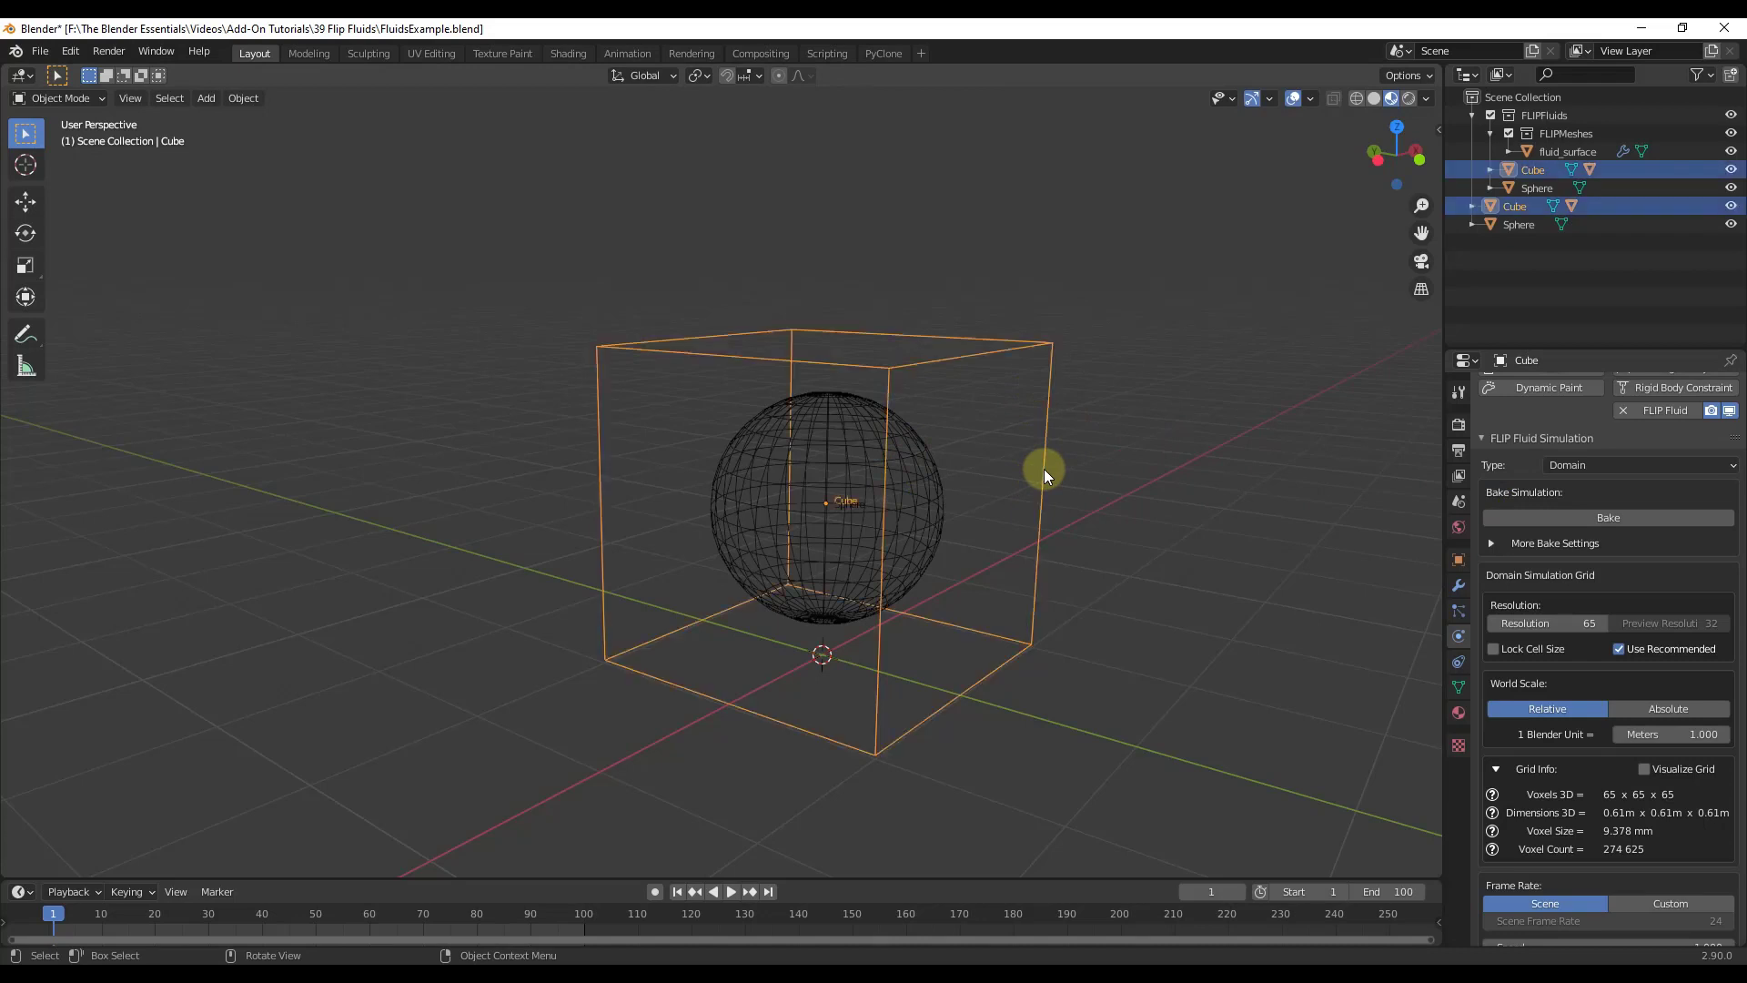
left_click(912, 500)
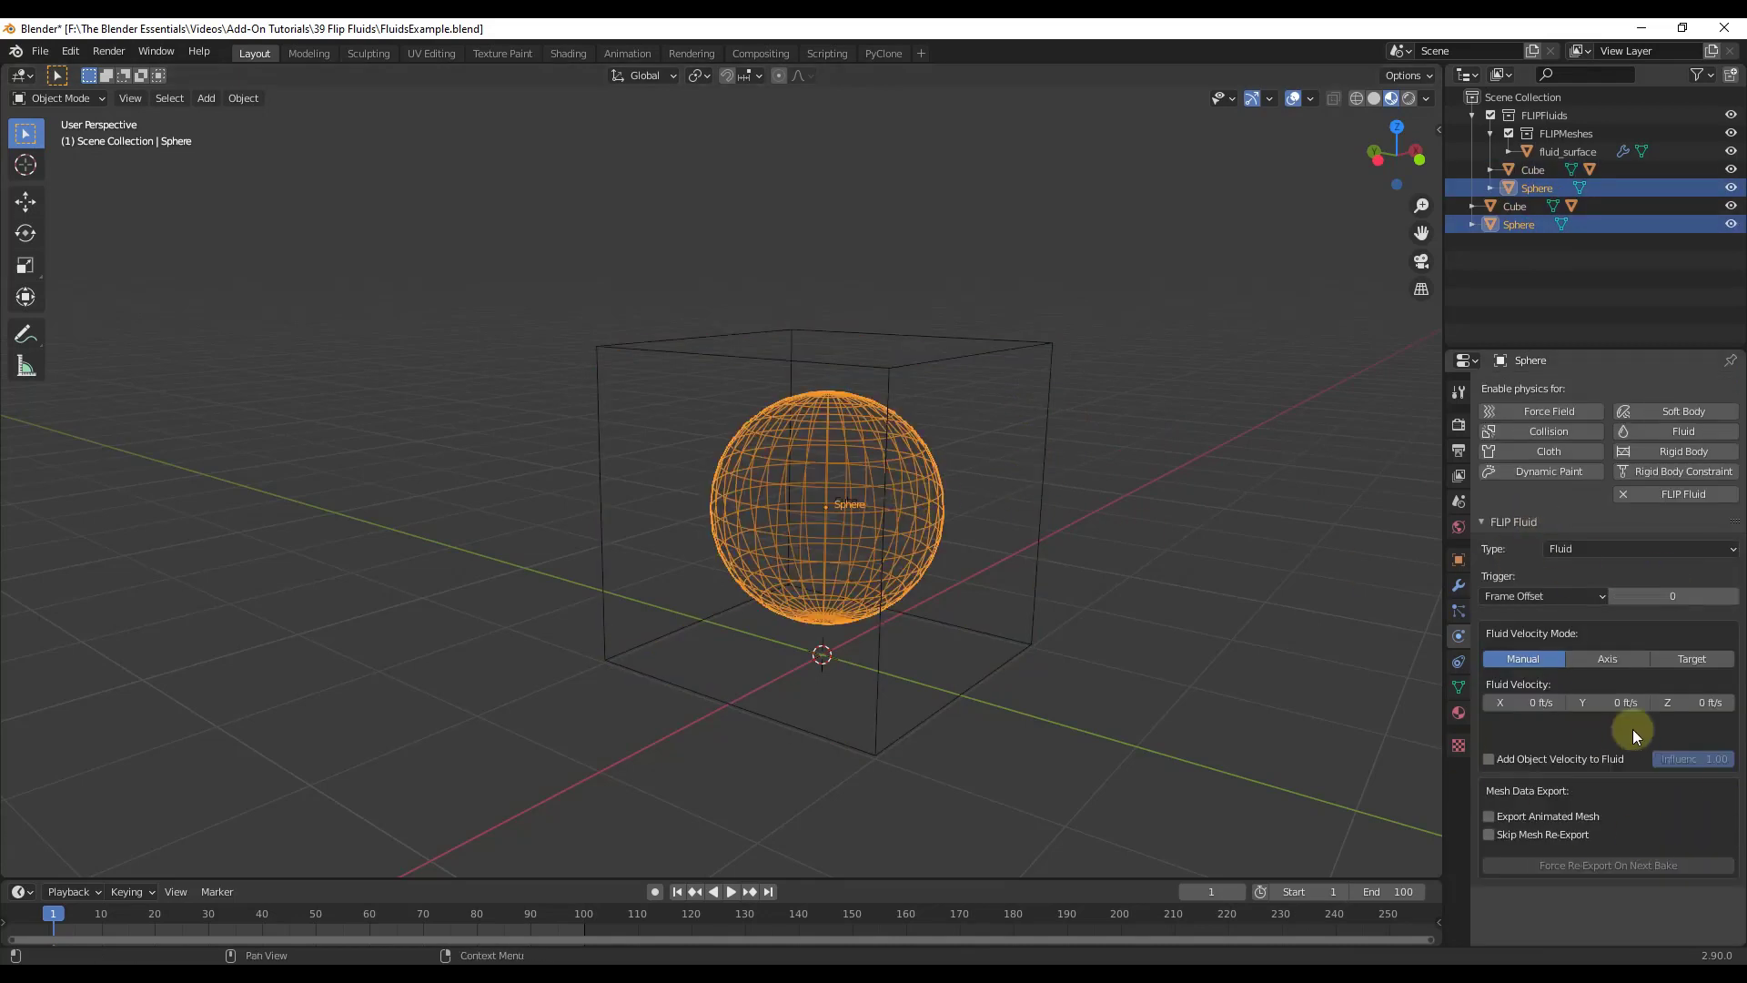
left_click(1043, 421)
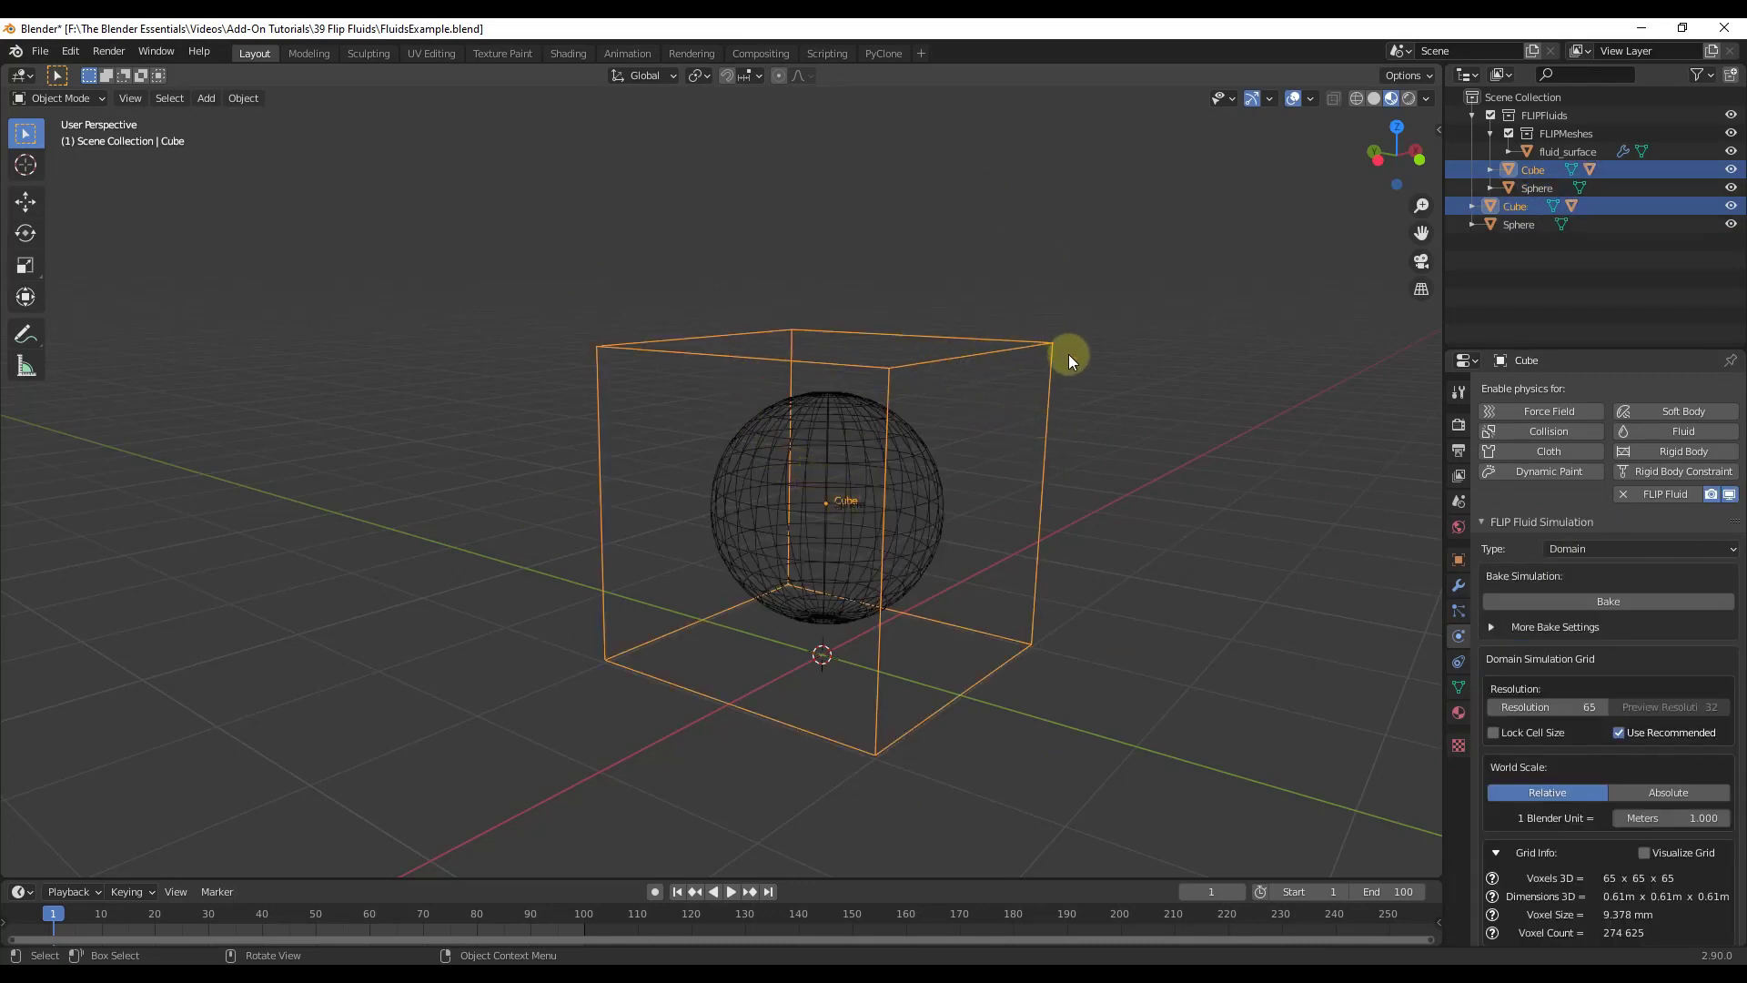
left_click(1603, 598)
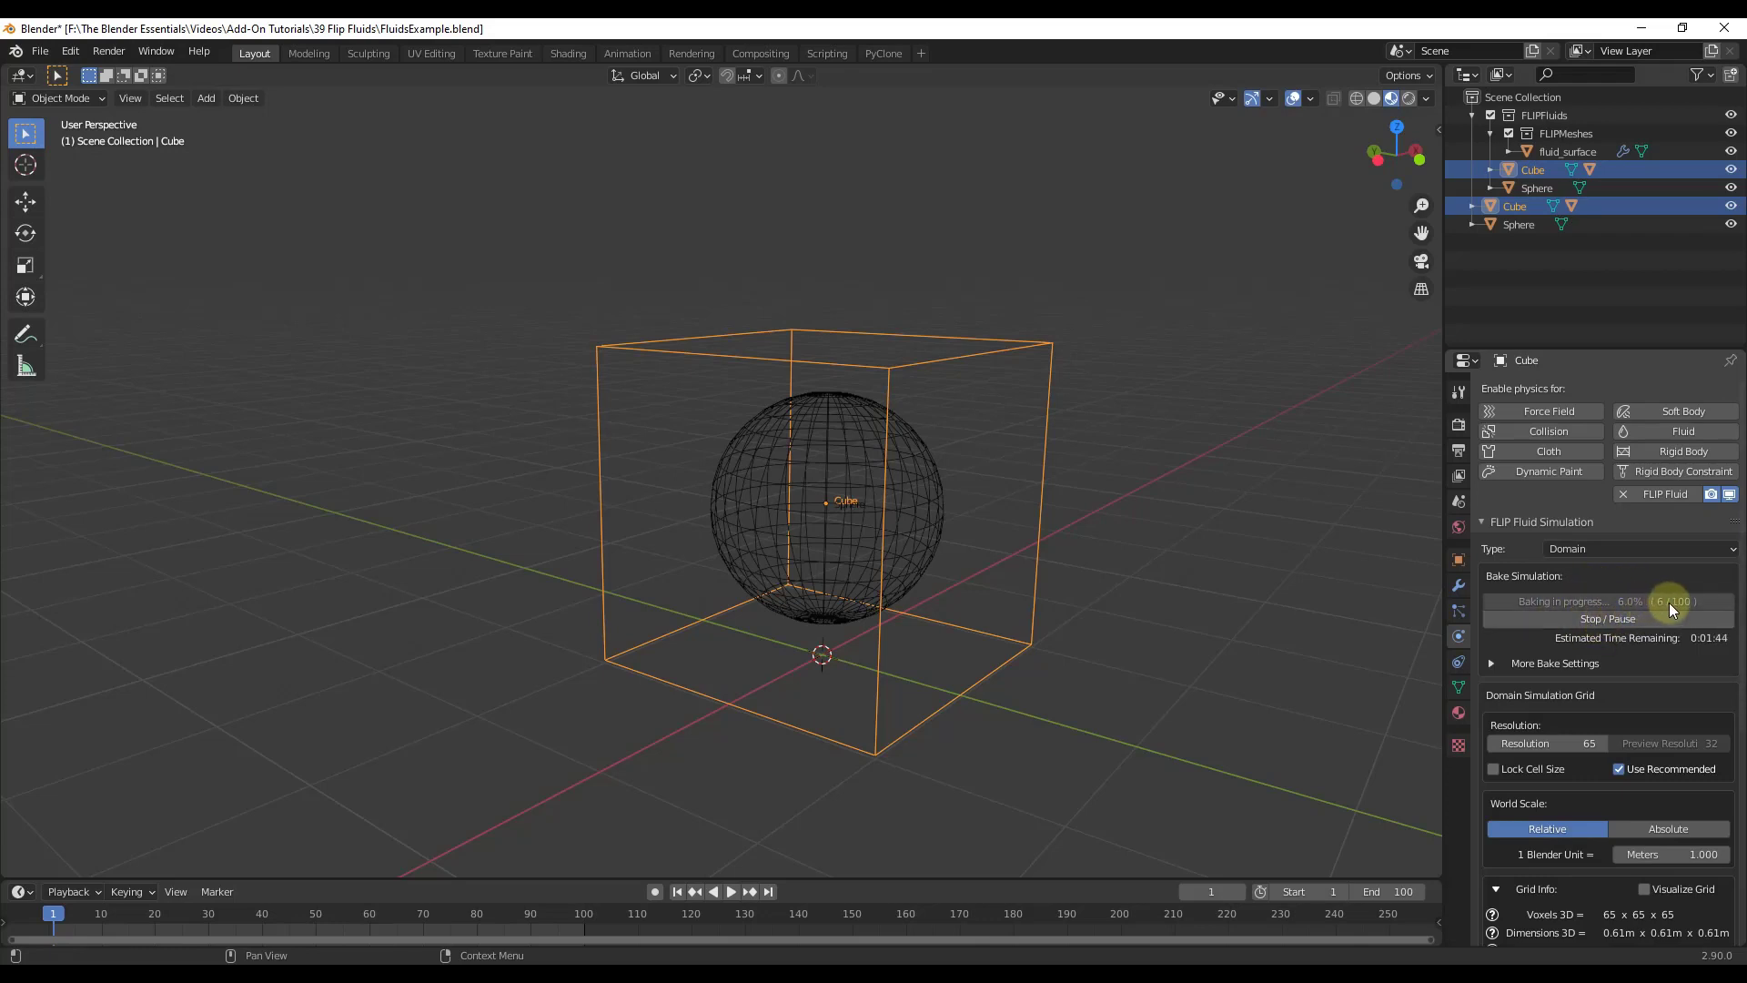
Play the frames baked so far and scrub the timeline back to frame 9 to inspect the fluid's splash.
key("space")
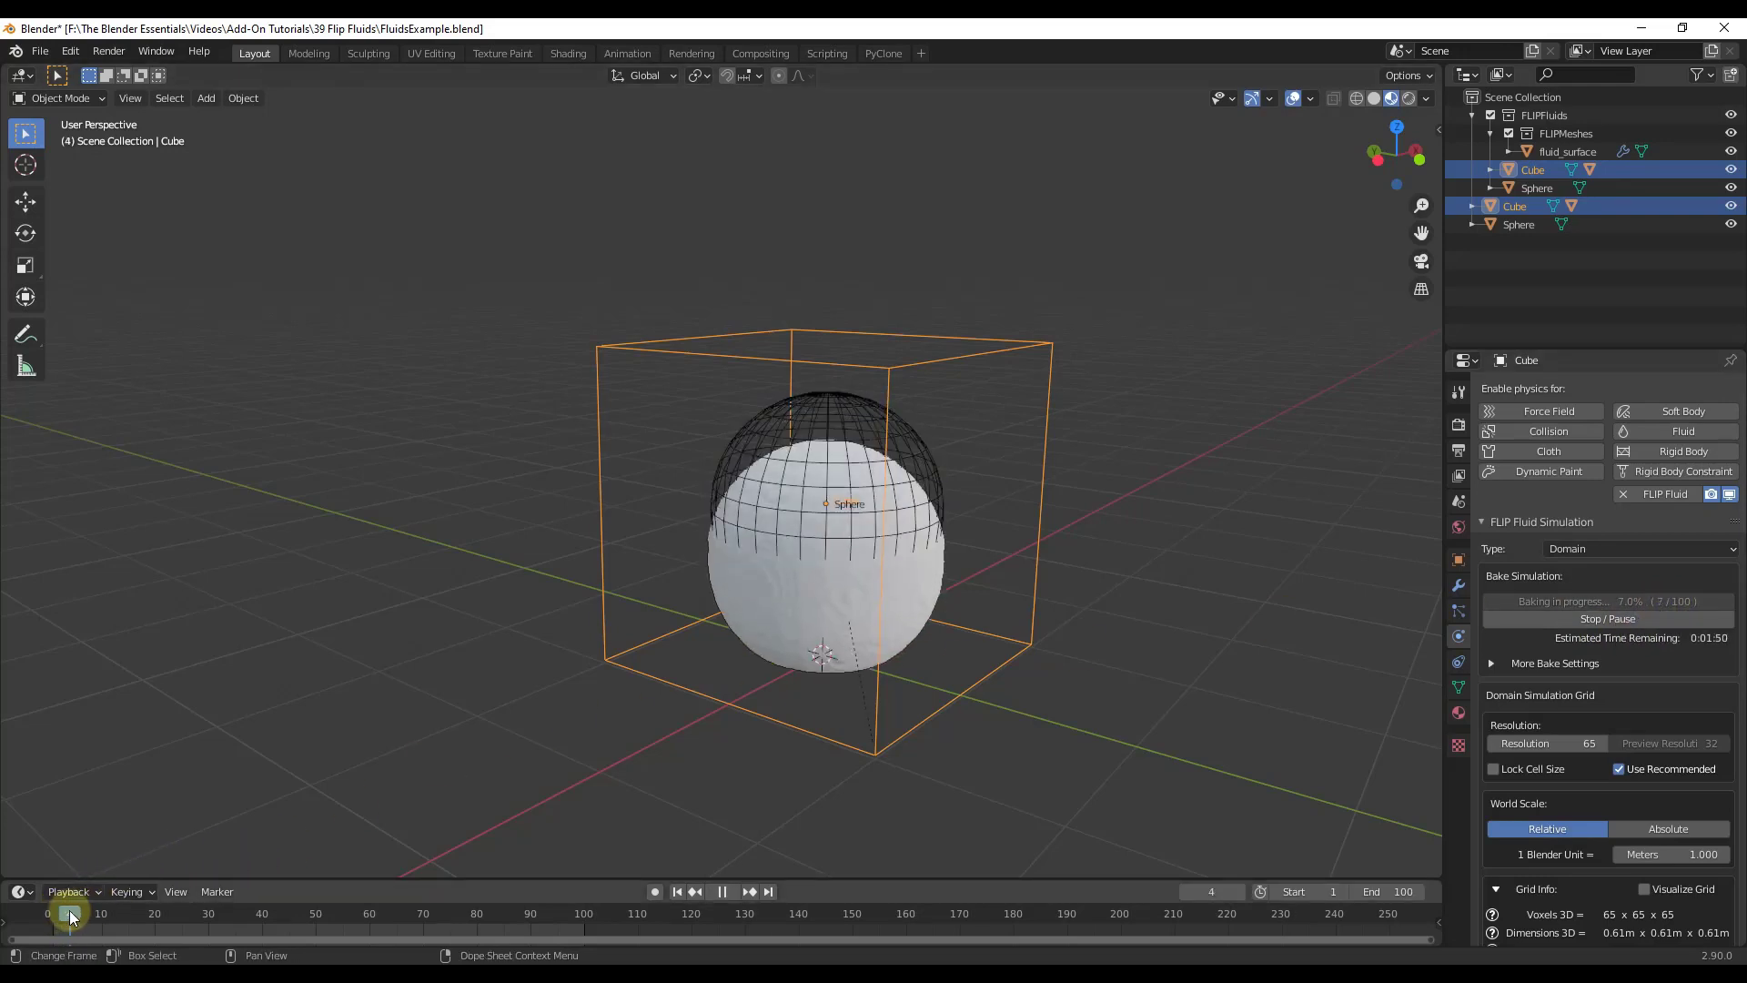
left_click_drag(94, 912, 133, 917)
left_click(393, 924)
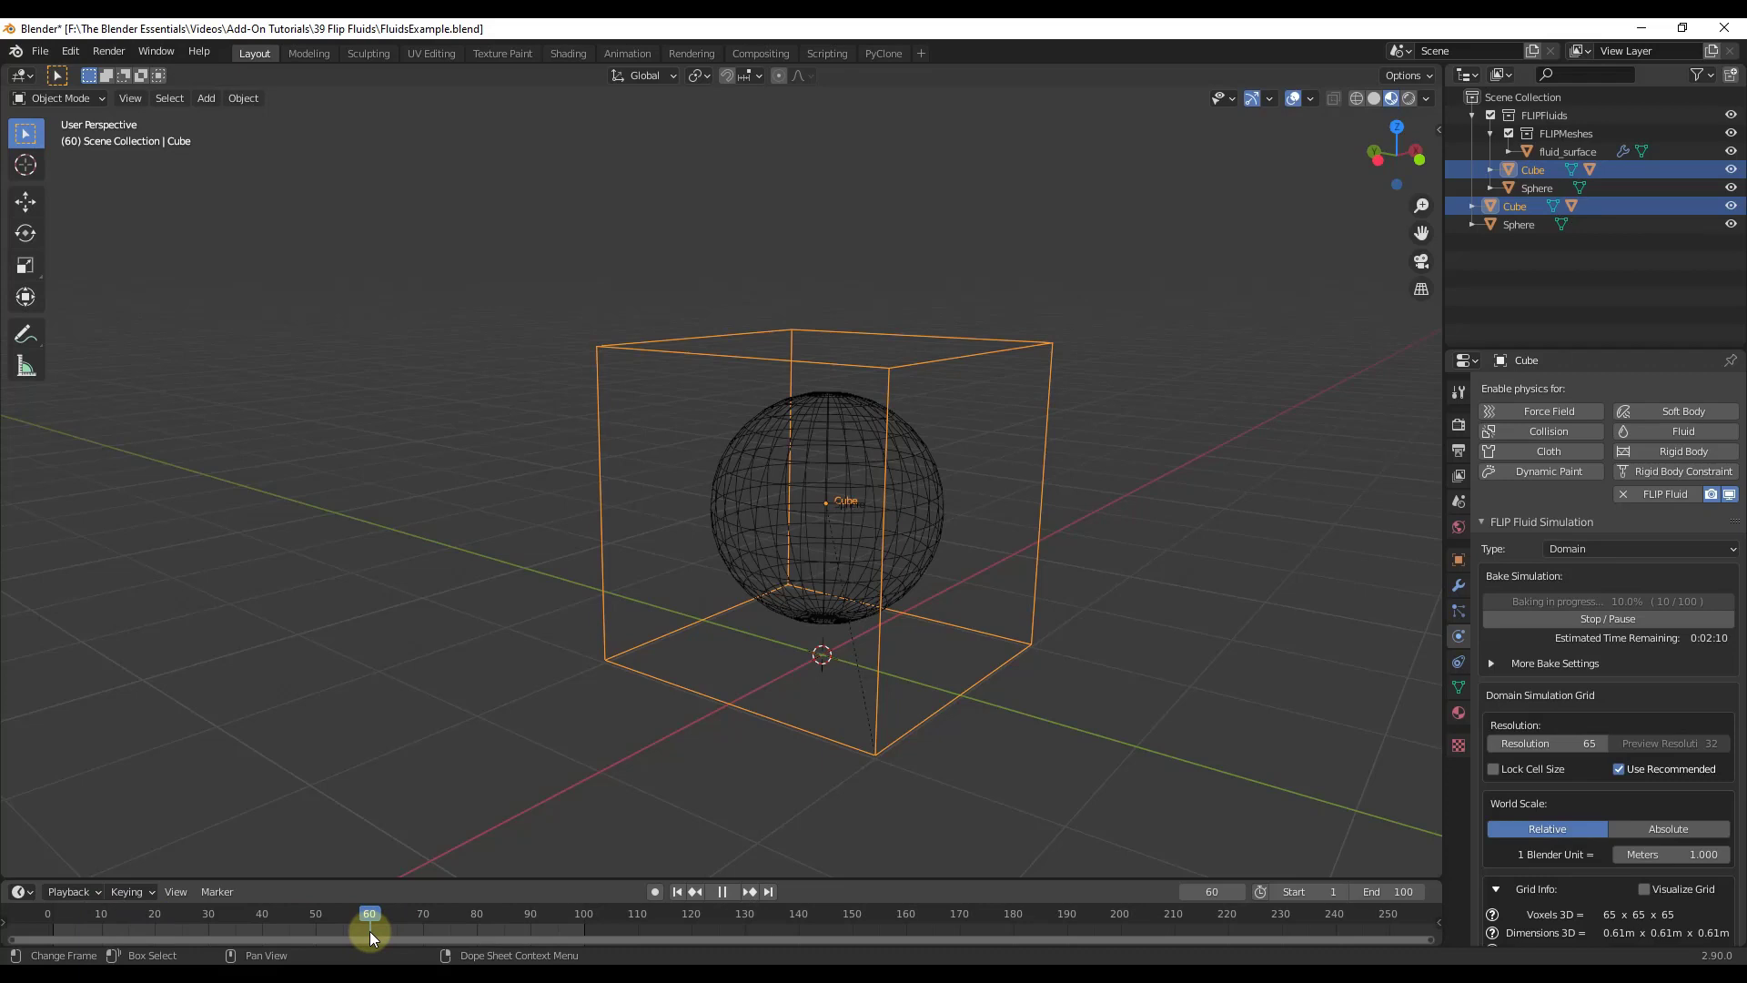
left_click_drag(370, 931, 370, 928)
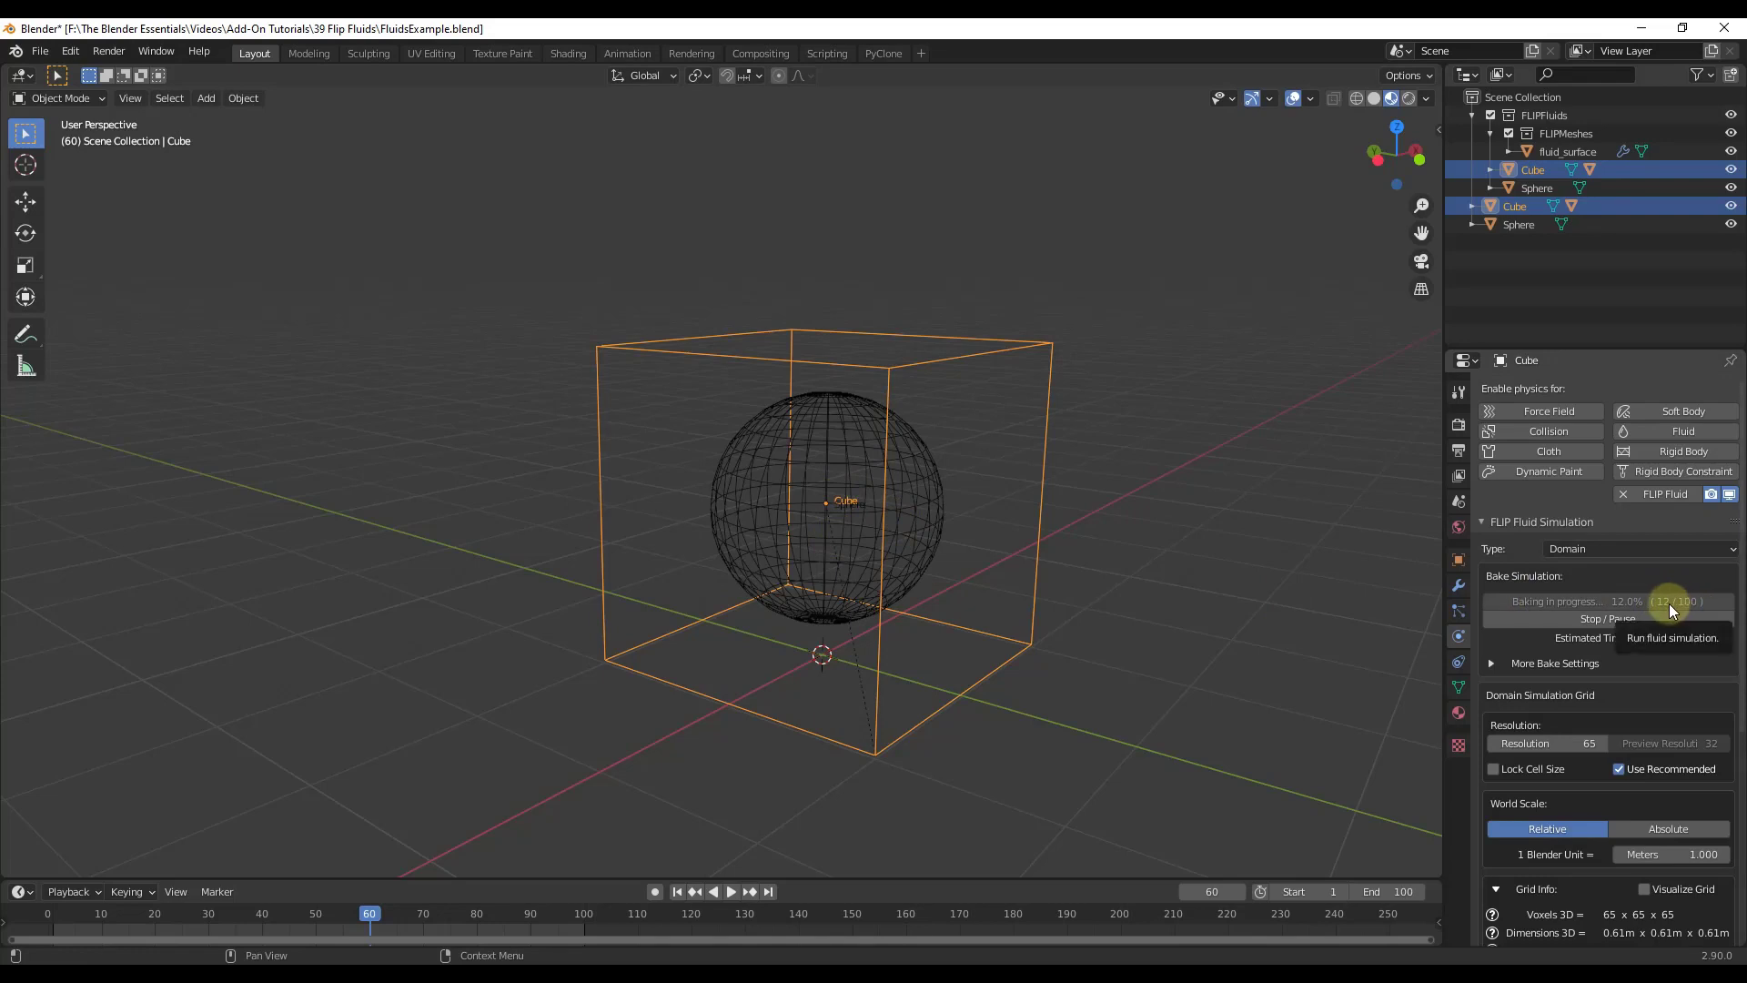
left_click_drag(374, 910, 102, 920)
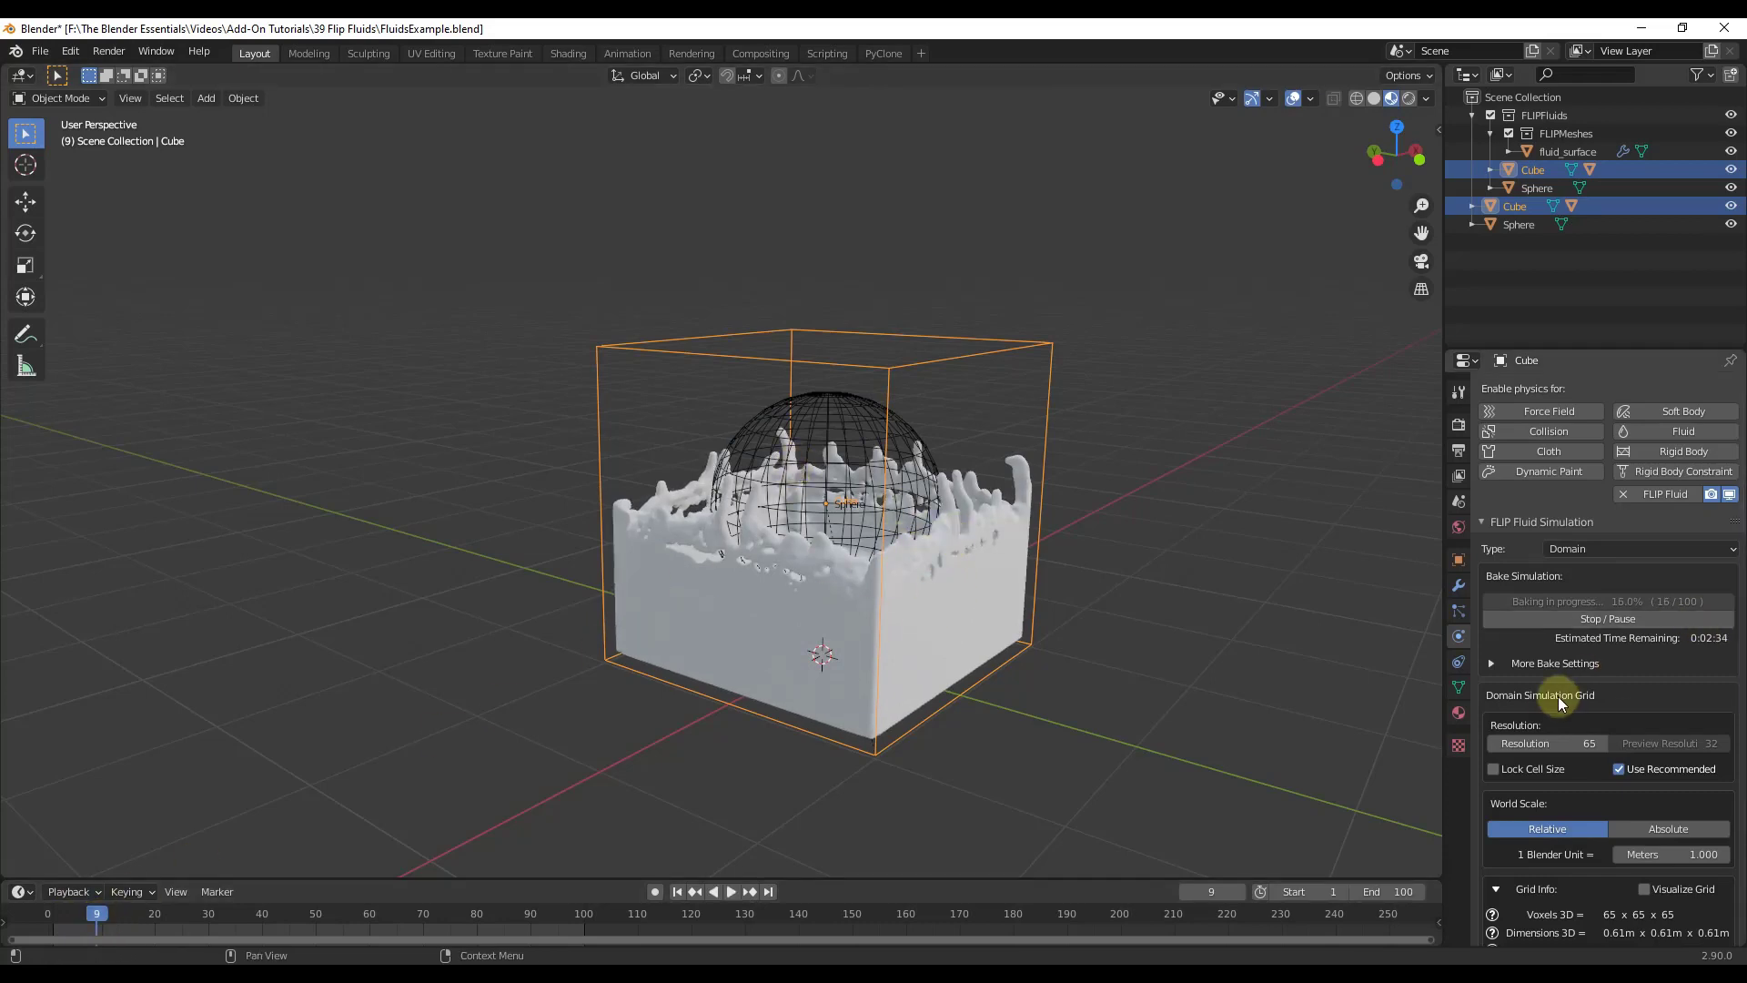
Scrub the timeline to frame 49 to inspect the fluid's motion inside the domain during the bake.
scroll(1594, 548, "down", 1)
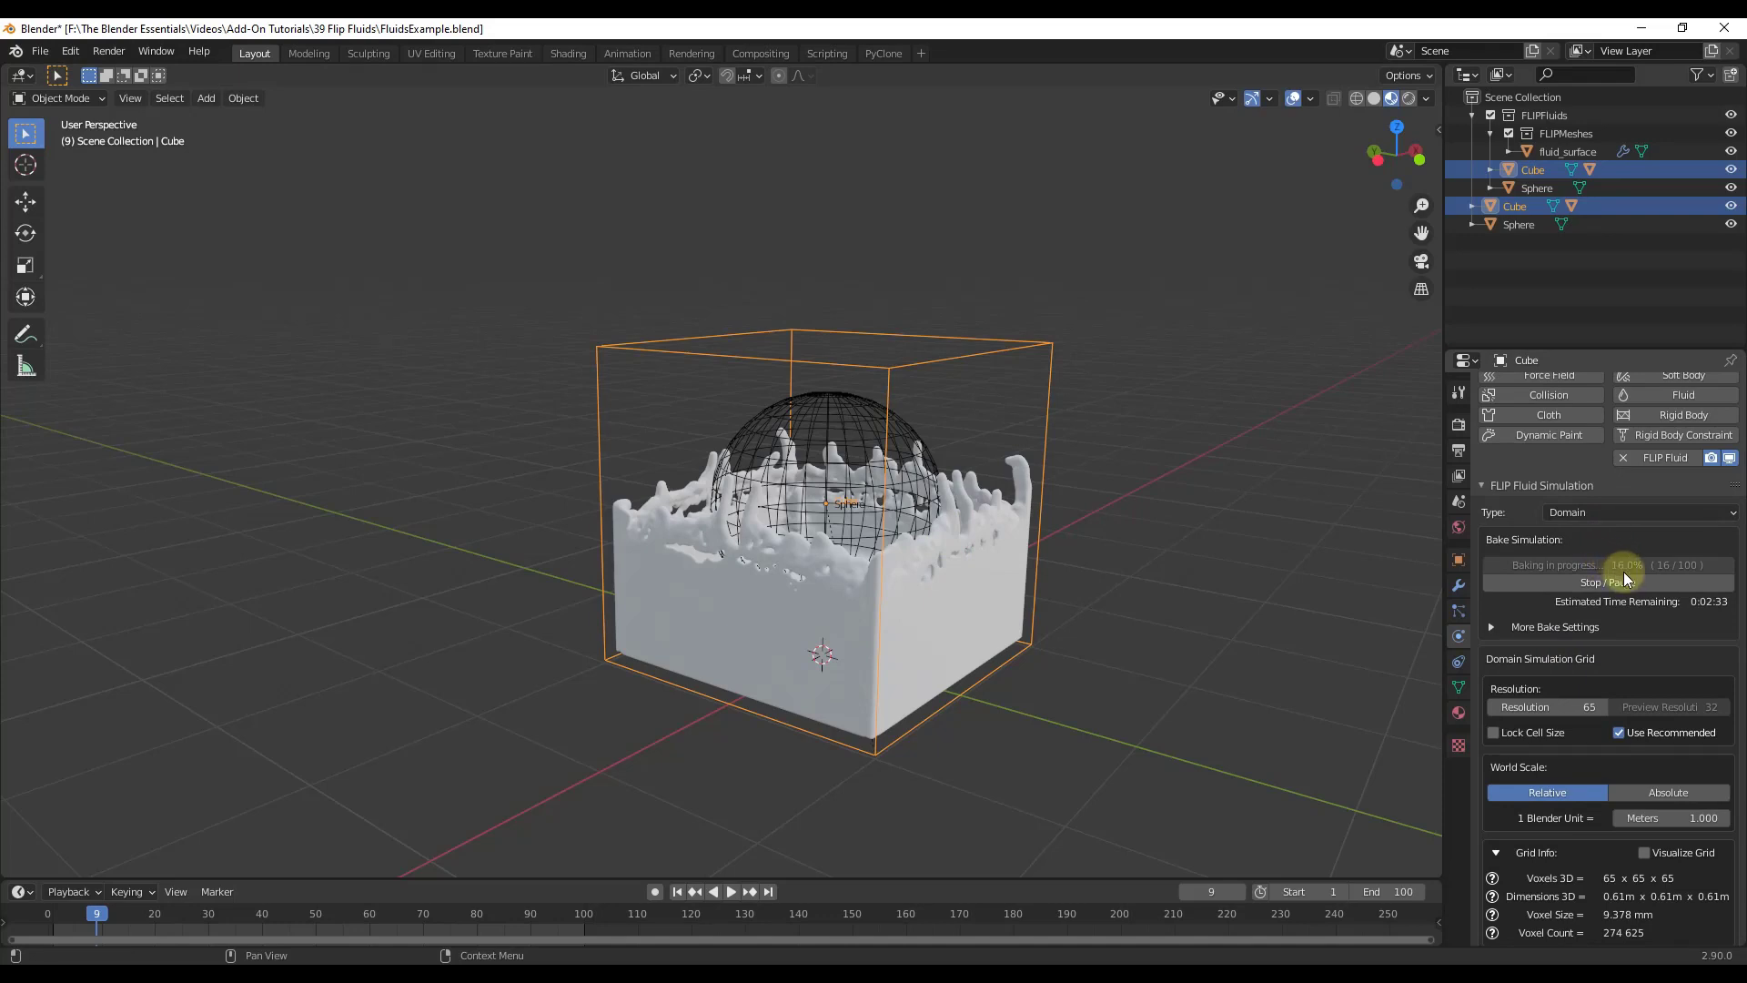
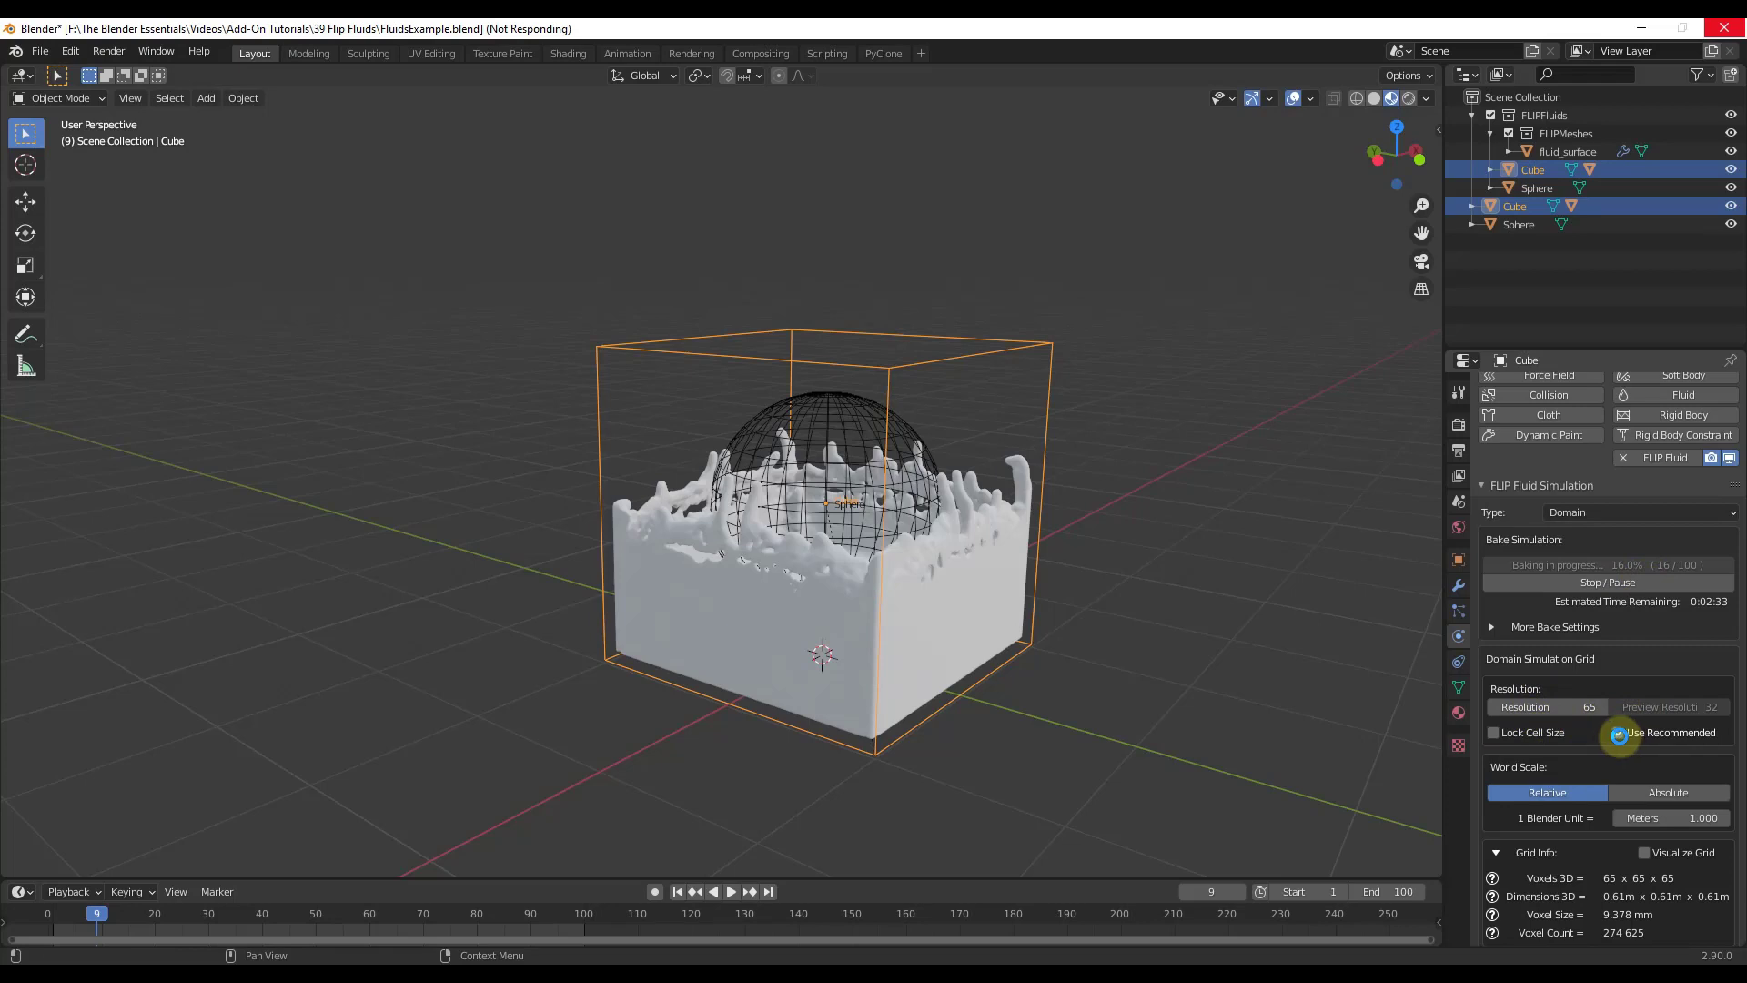
scroll(1624, 741, "down", 4)
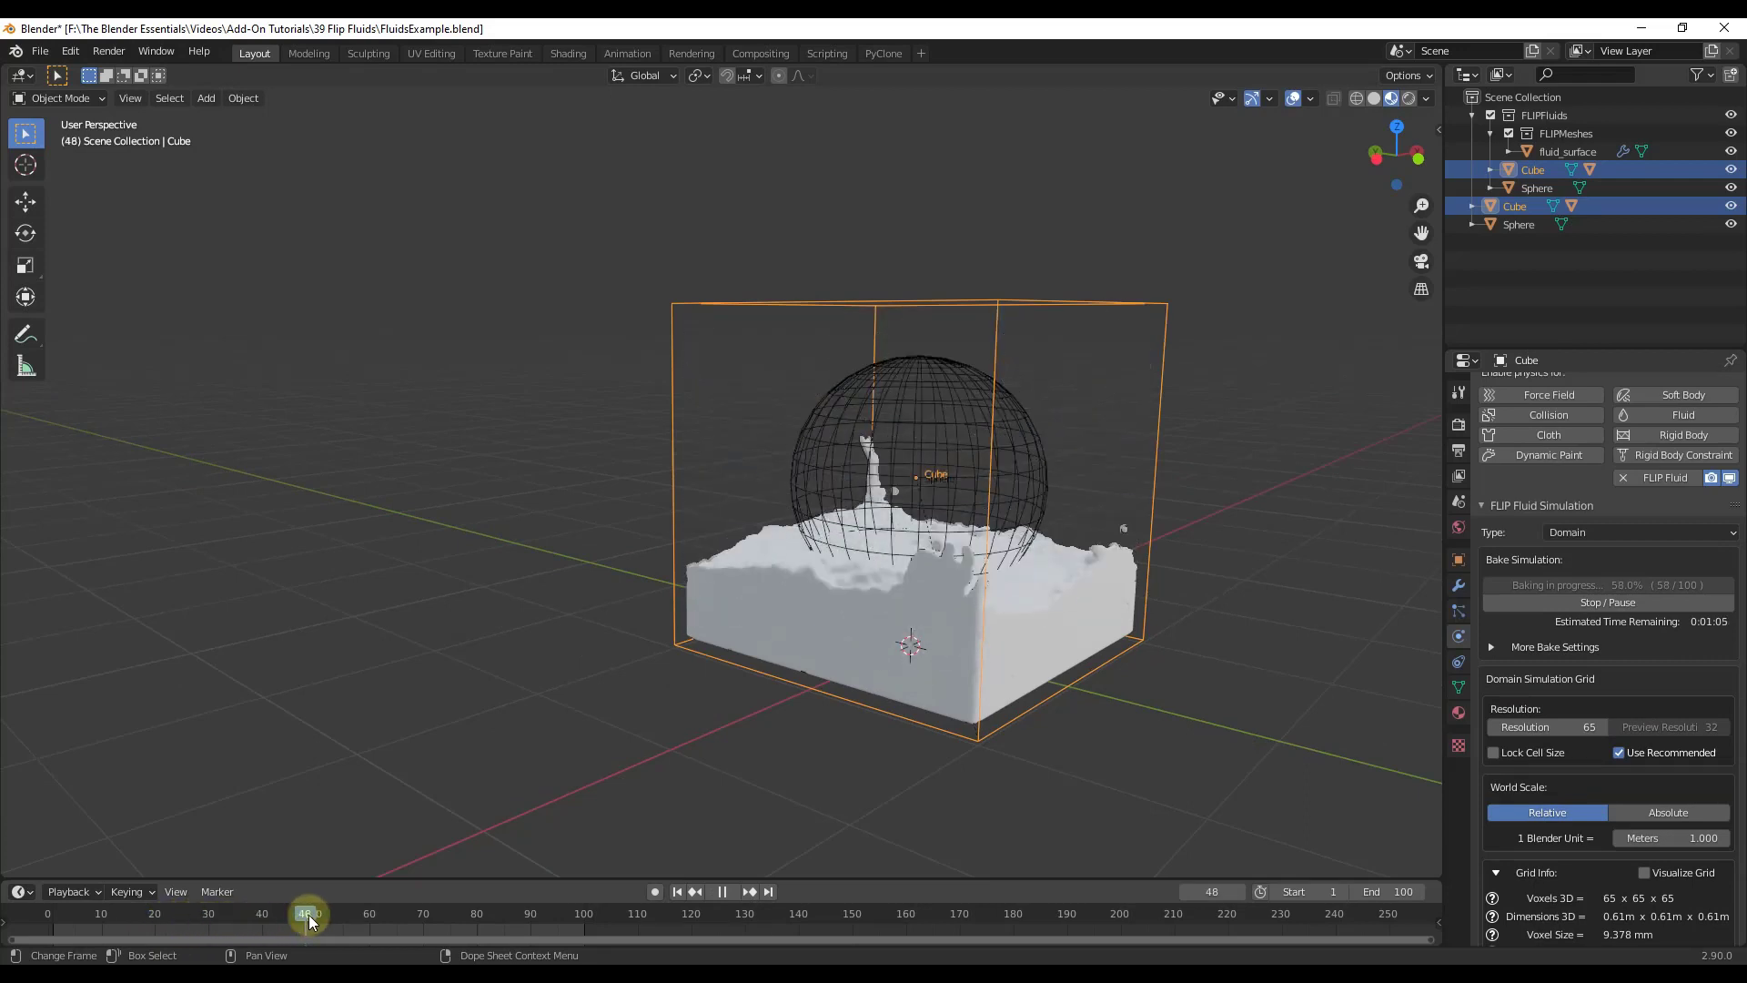
left_click_drag(309, 921, 311, 868)
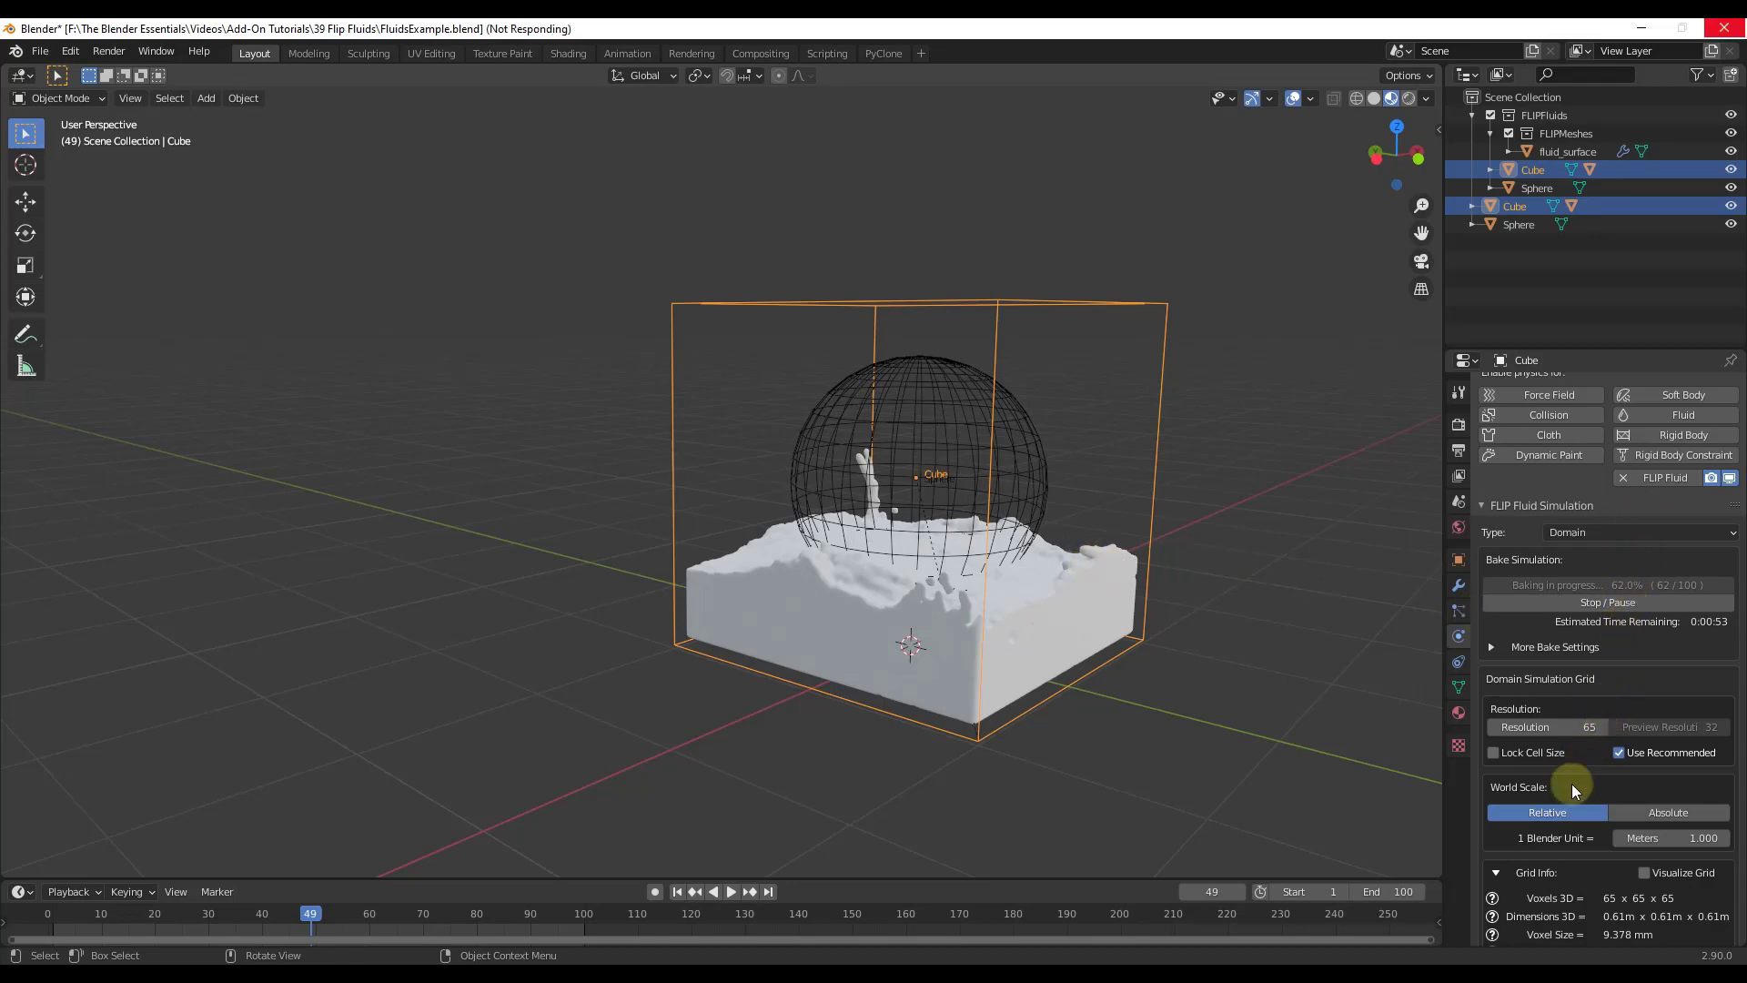
Look through the domain's grid and frame rate settings and expand the FLIP Fluid Debug options.
scroll(1187, 549, "down", 5)
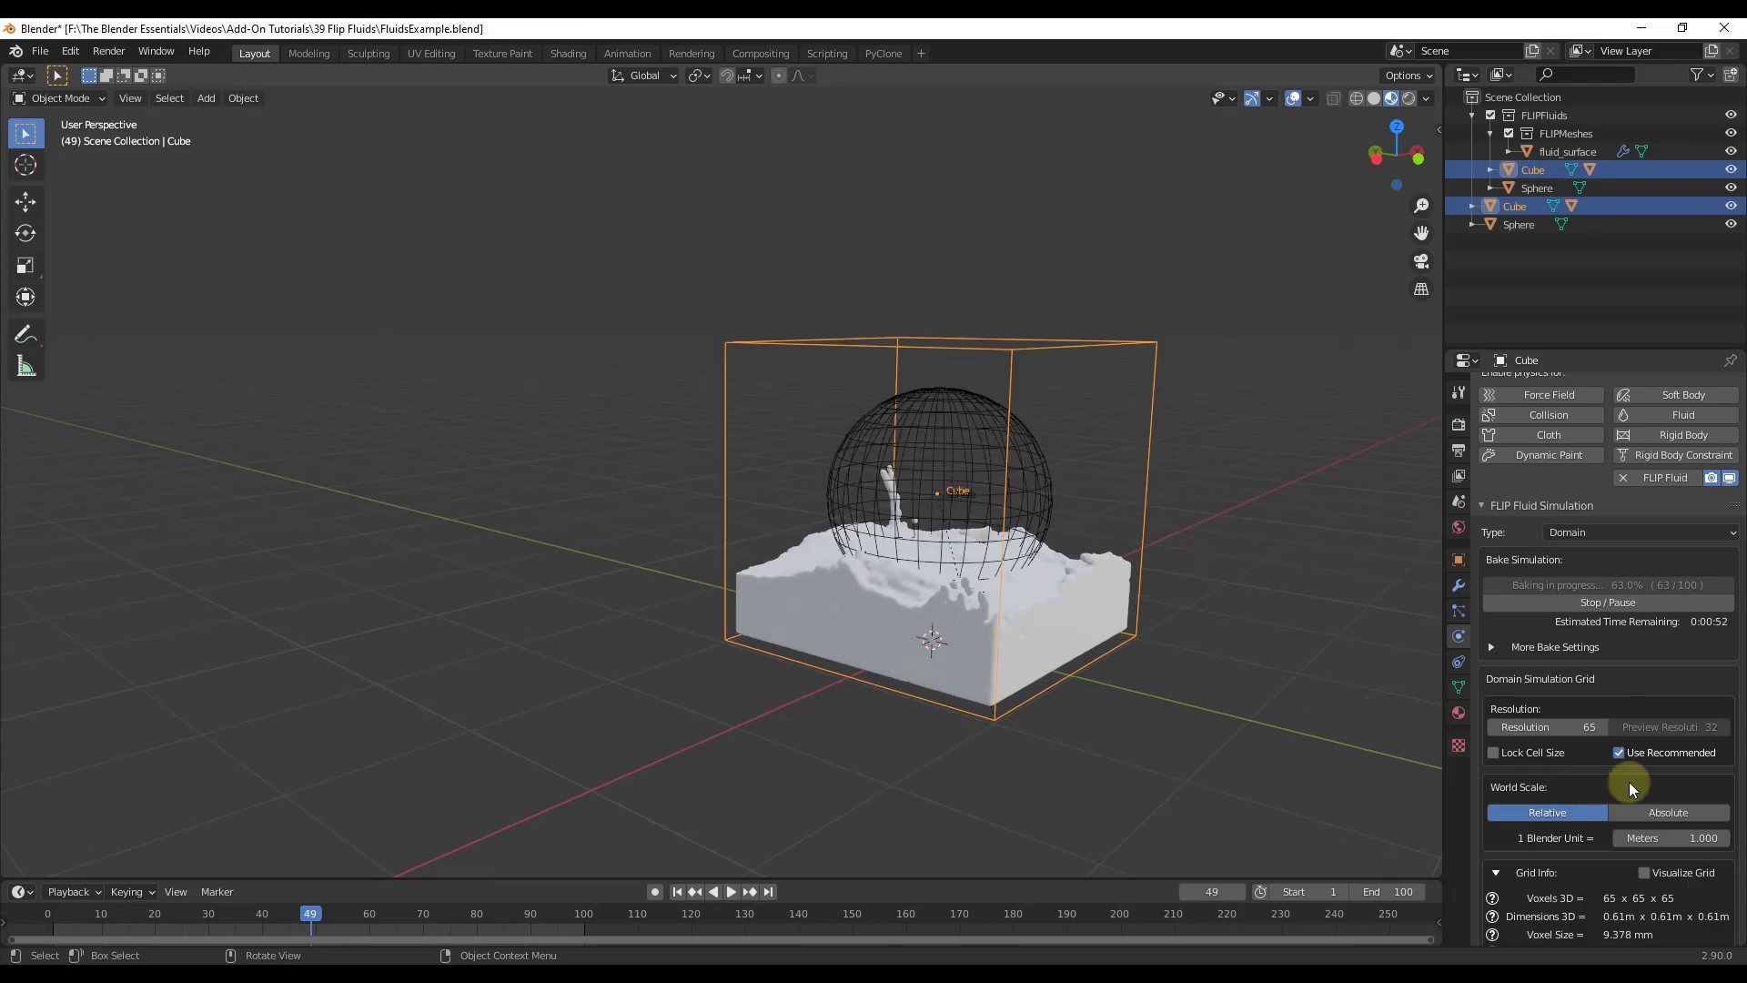
scroll(1661, 778, "up", 1)
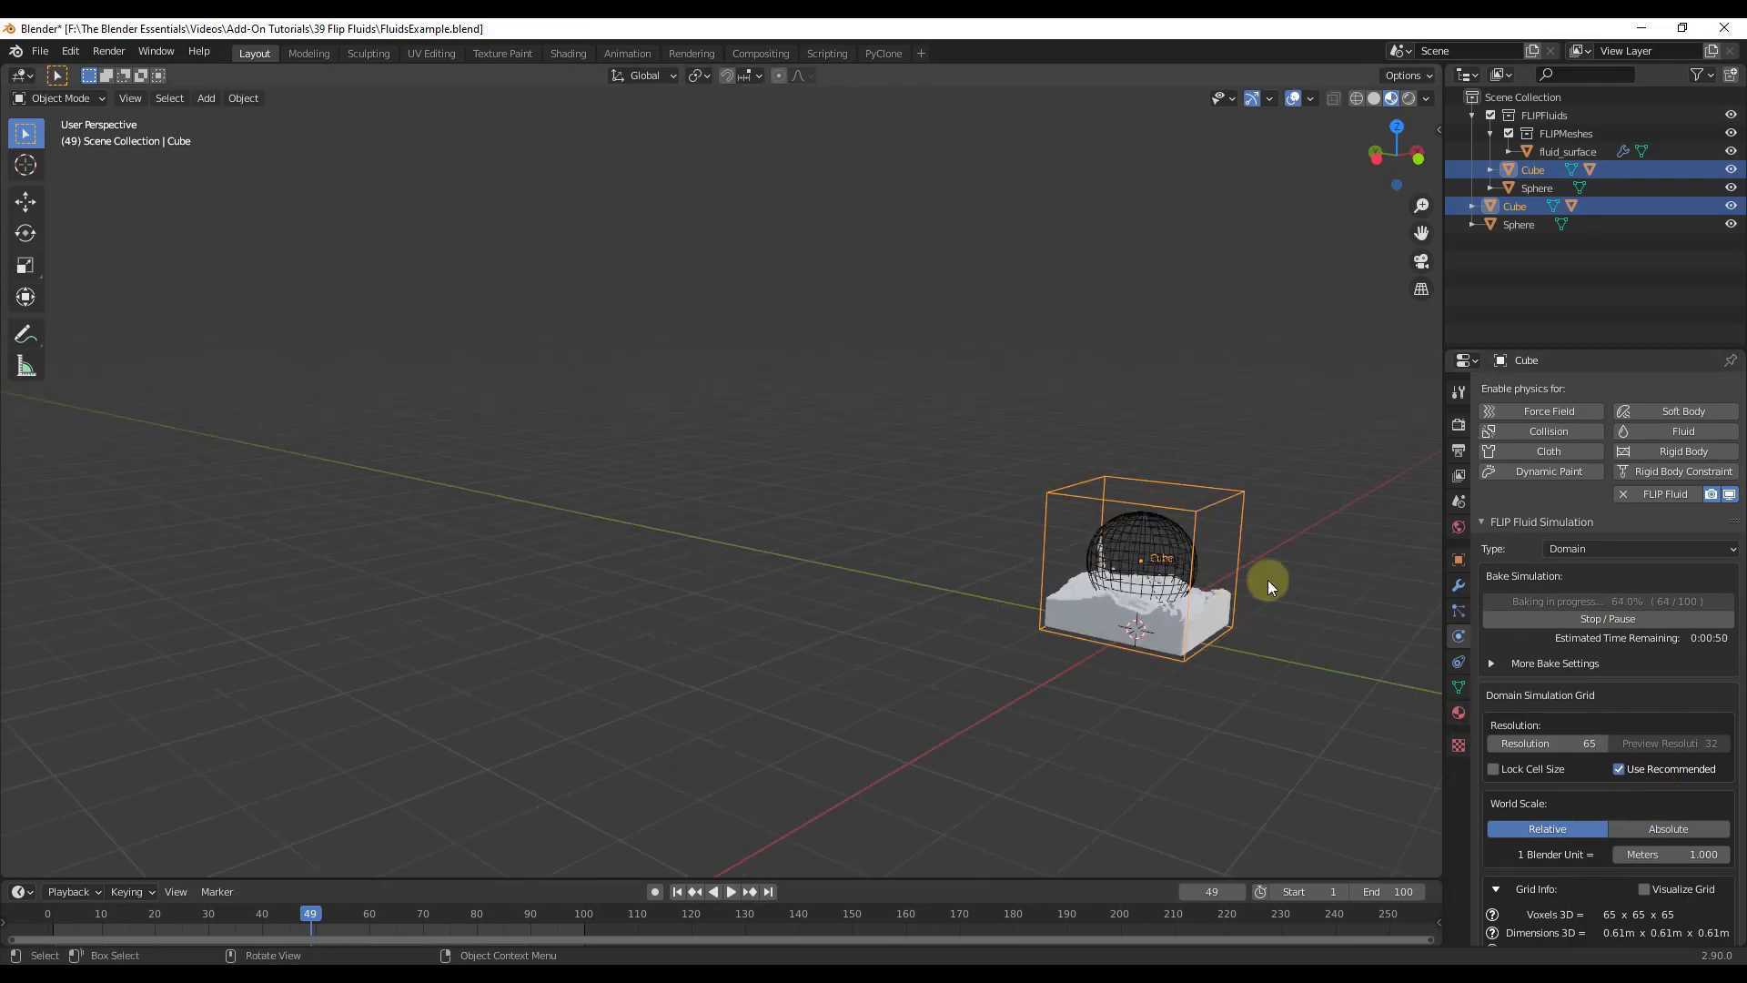
scroll(1237, 600, "up", 3)
scroll(1068, 586, "up", 2)
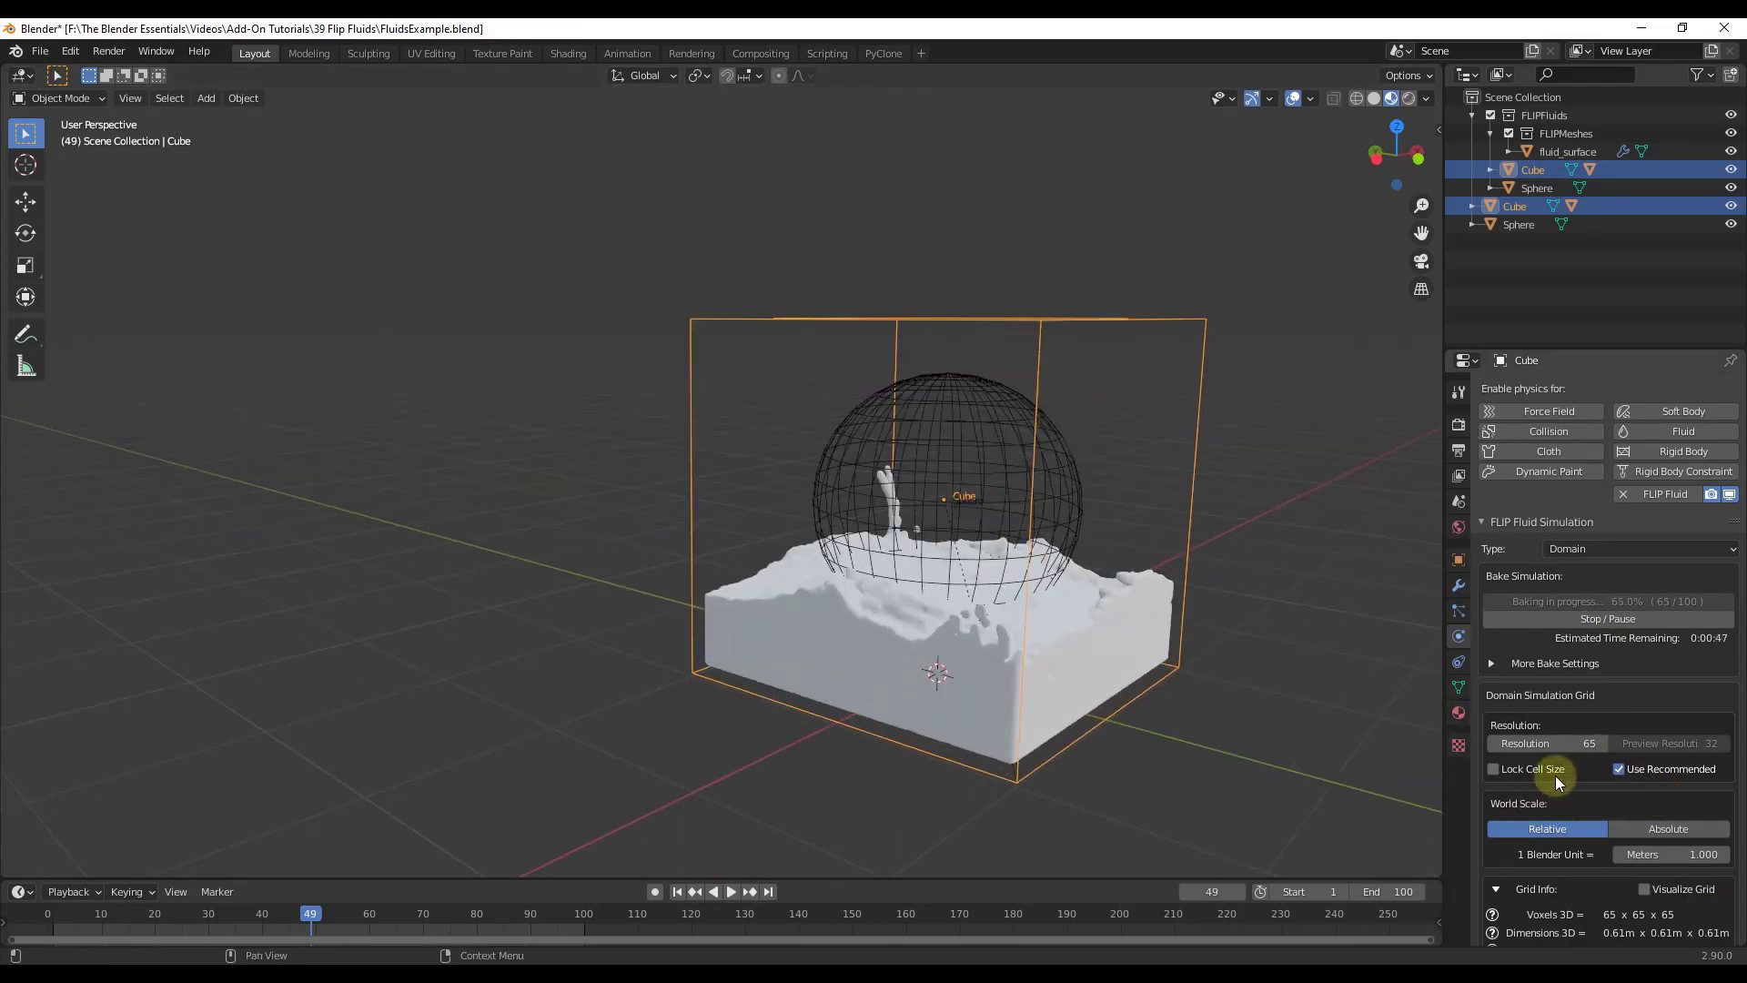
scroll(1554, 775, "down", 1)
scroll(1531, 764, "down", 5)
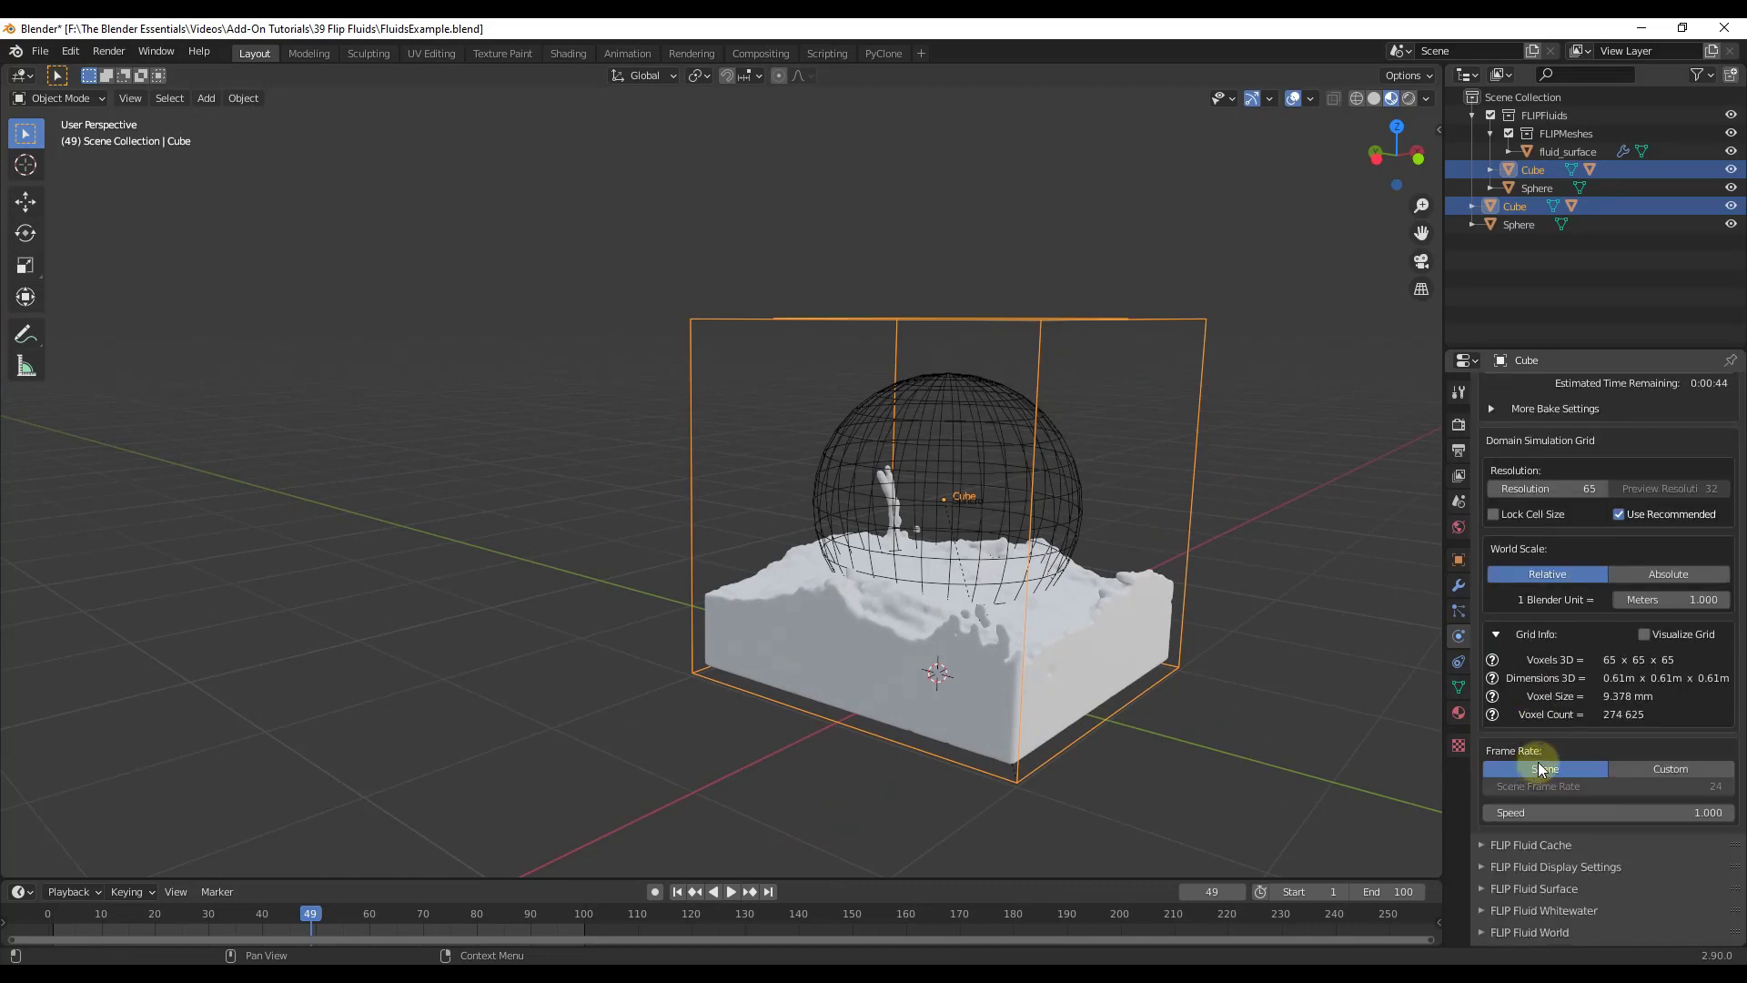
scroll(1558, 783, "down", 7)
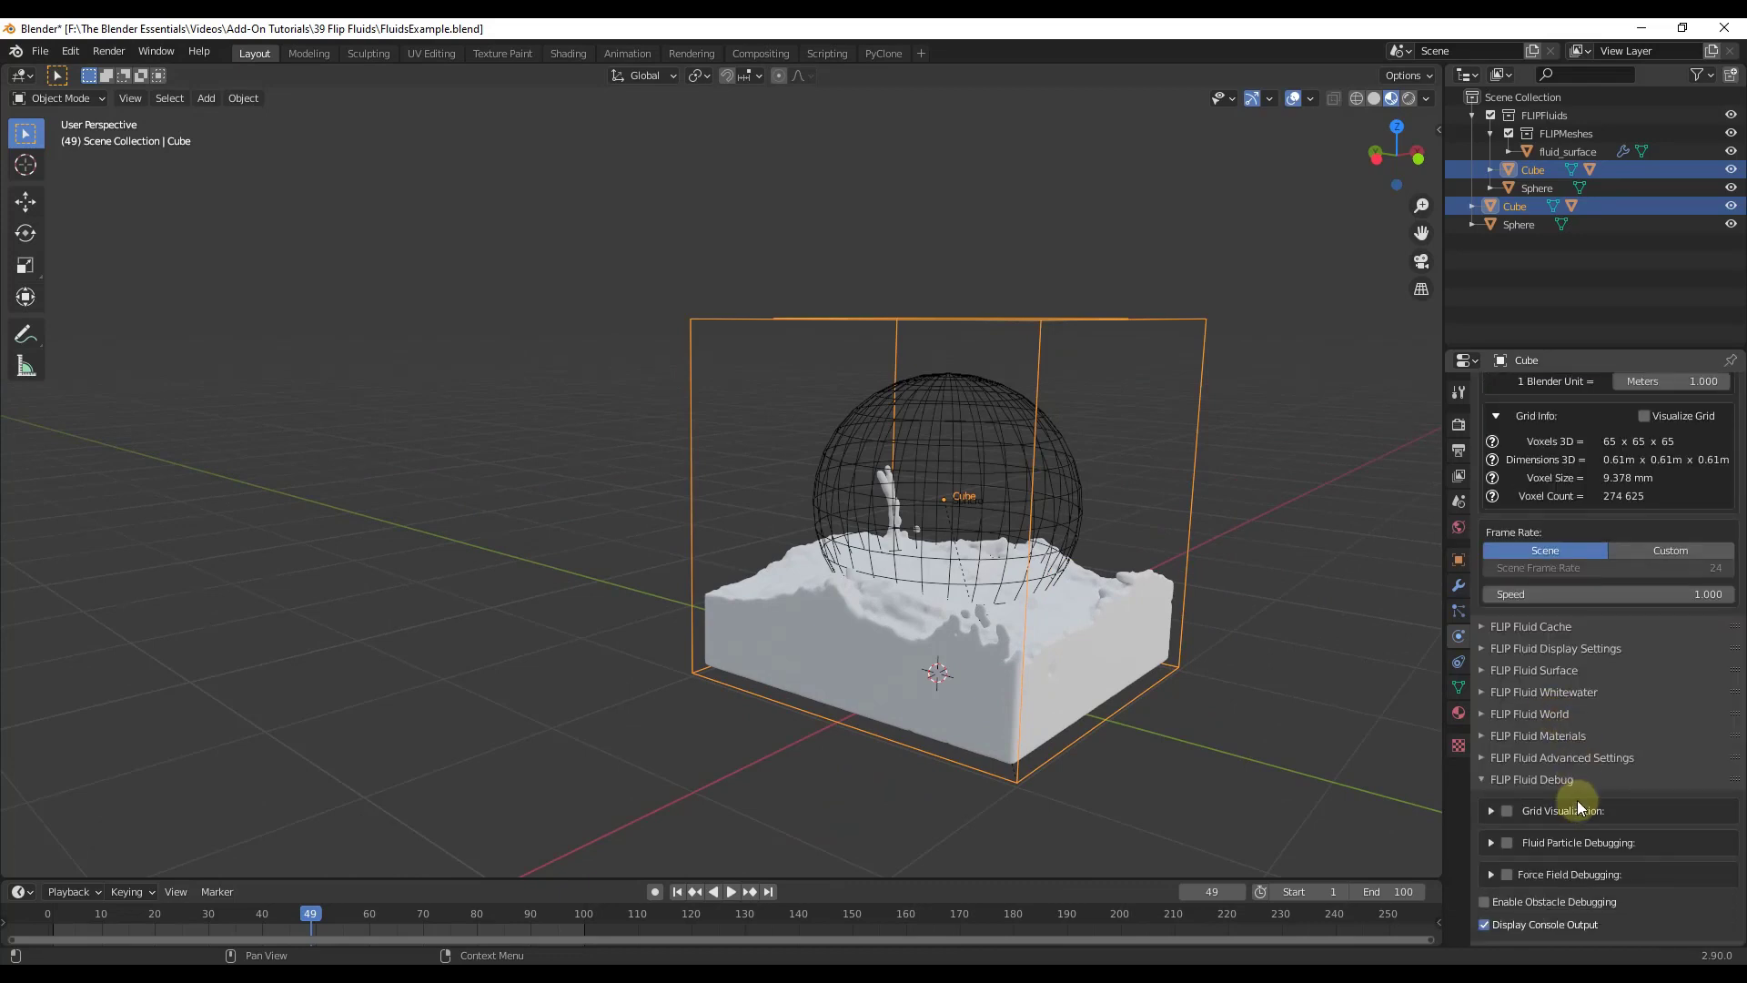
Expand the FLIP Fluid Materials settings and assign the FF Apple Juice material to the fluid surface.
left_click(1481, 735)
scroll(1564, 724, "down", 2)
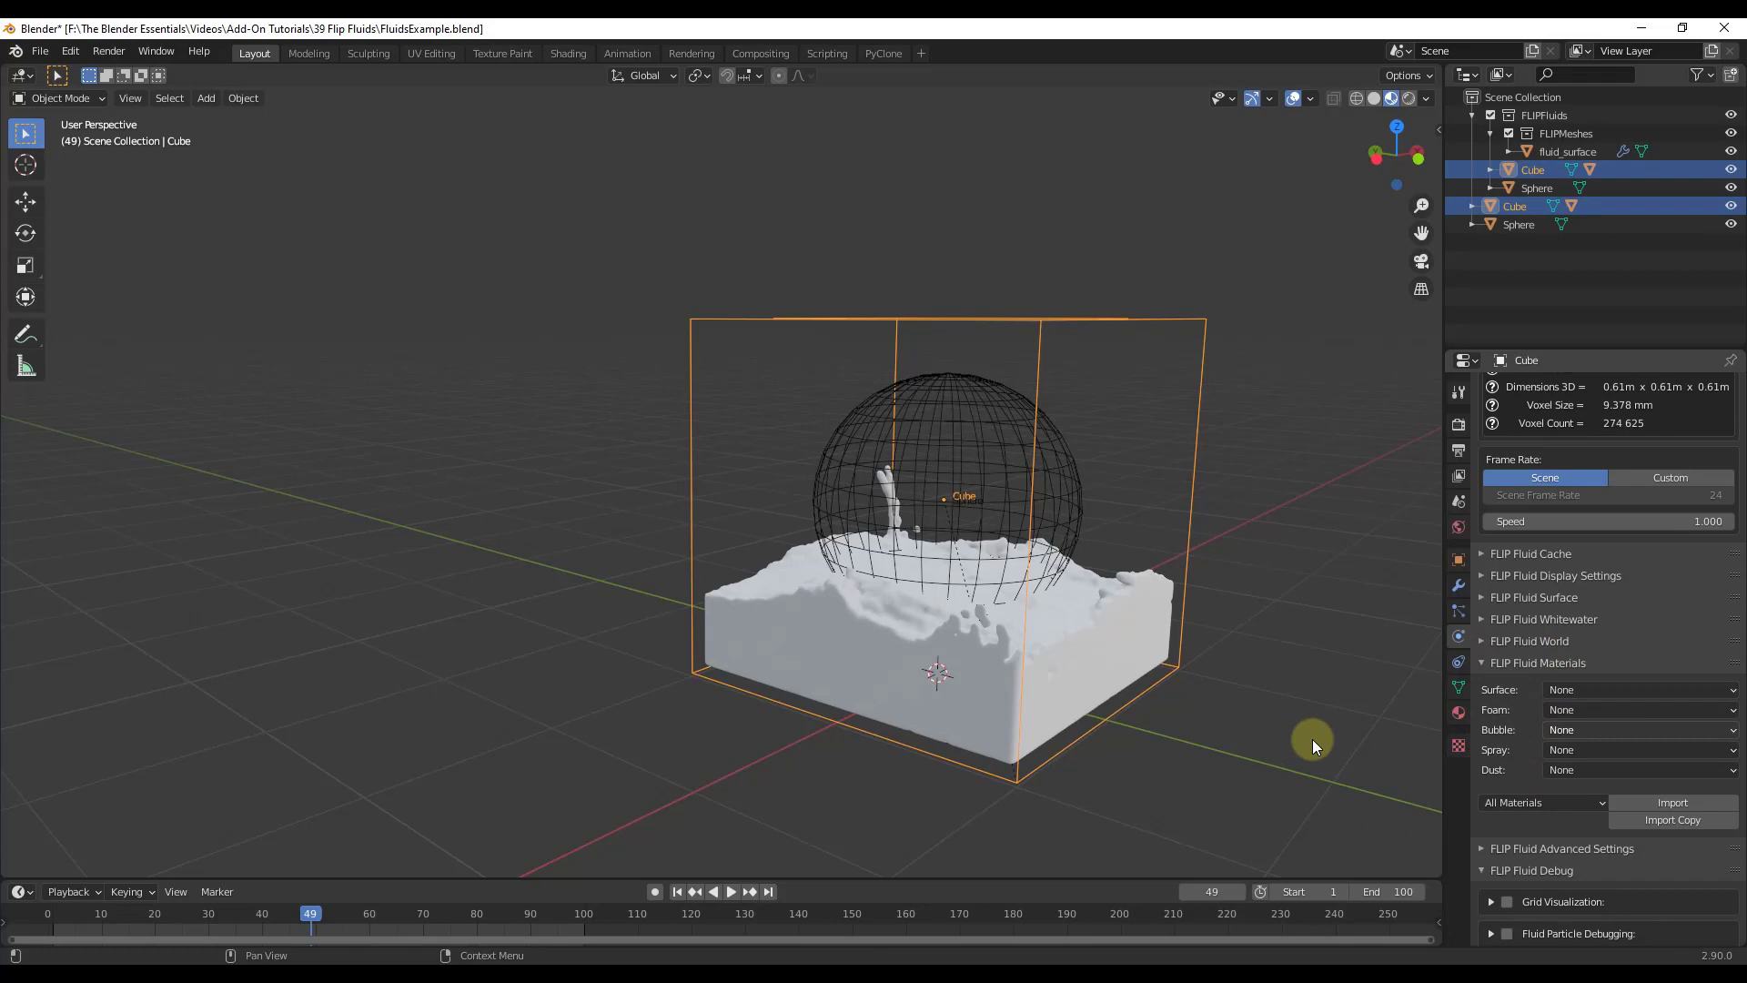
scroll(1292, 728, "up", 2)
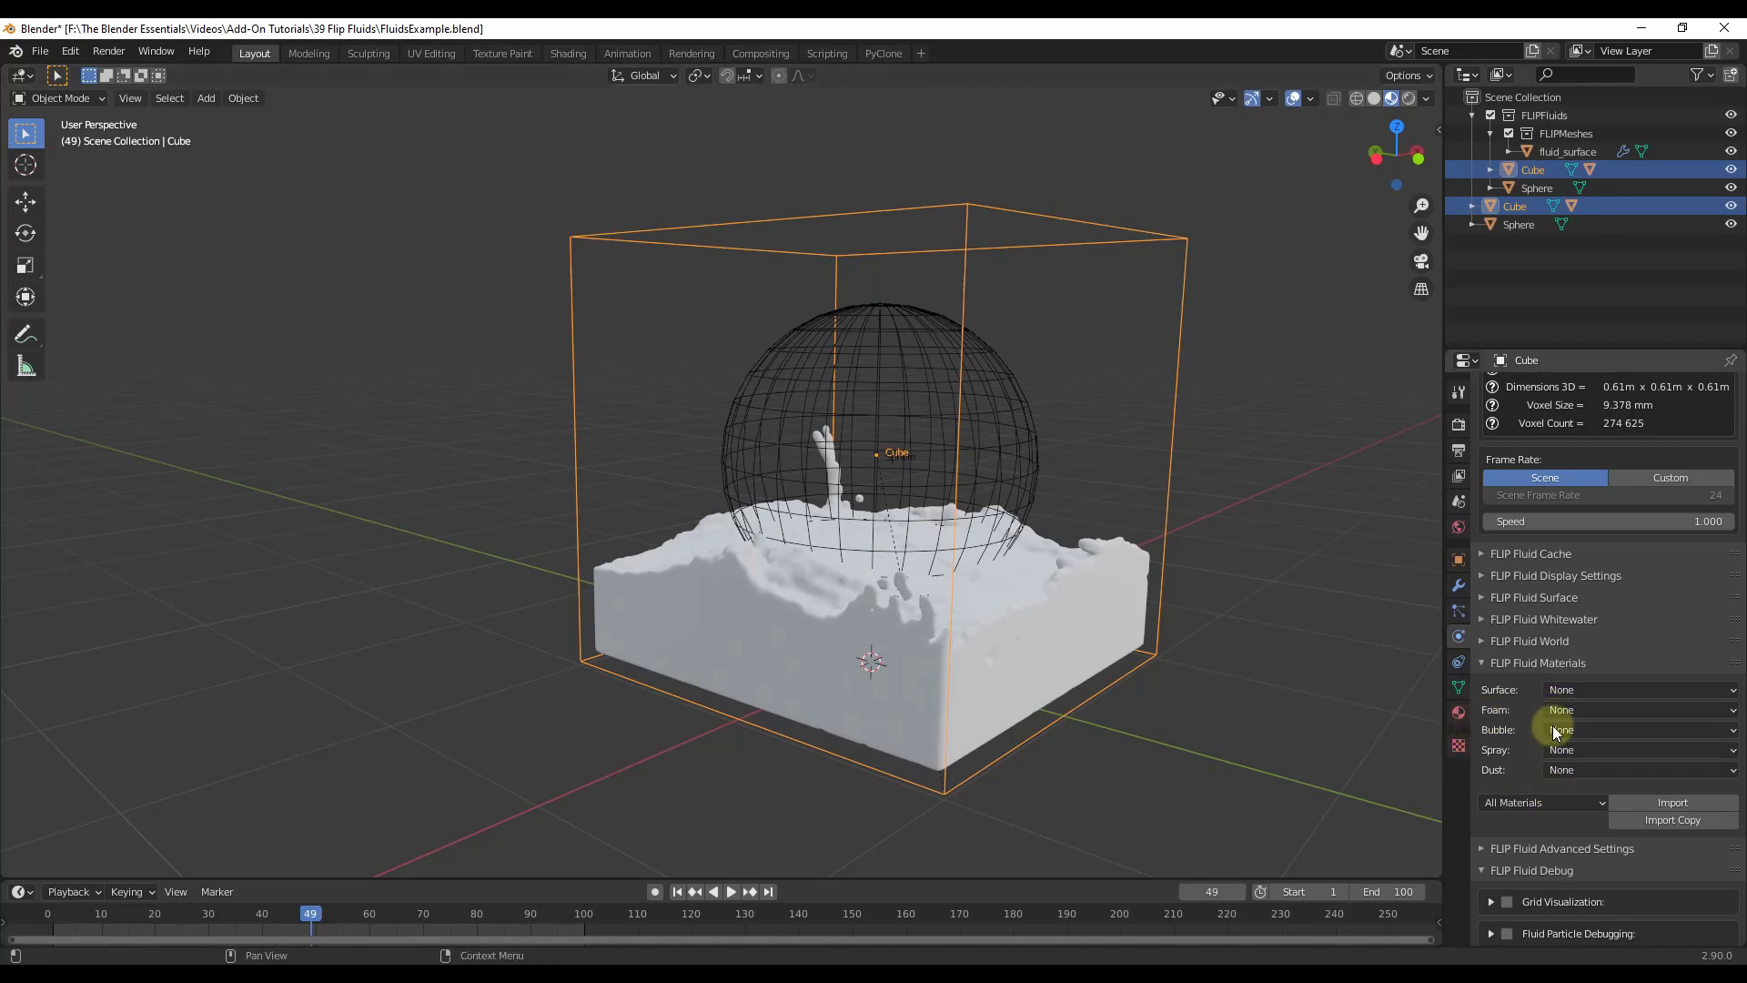
left_click(1578, 688)
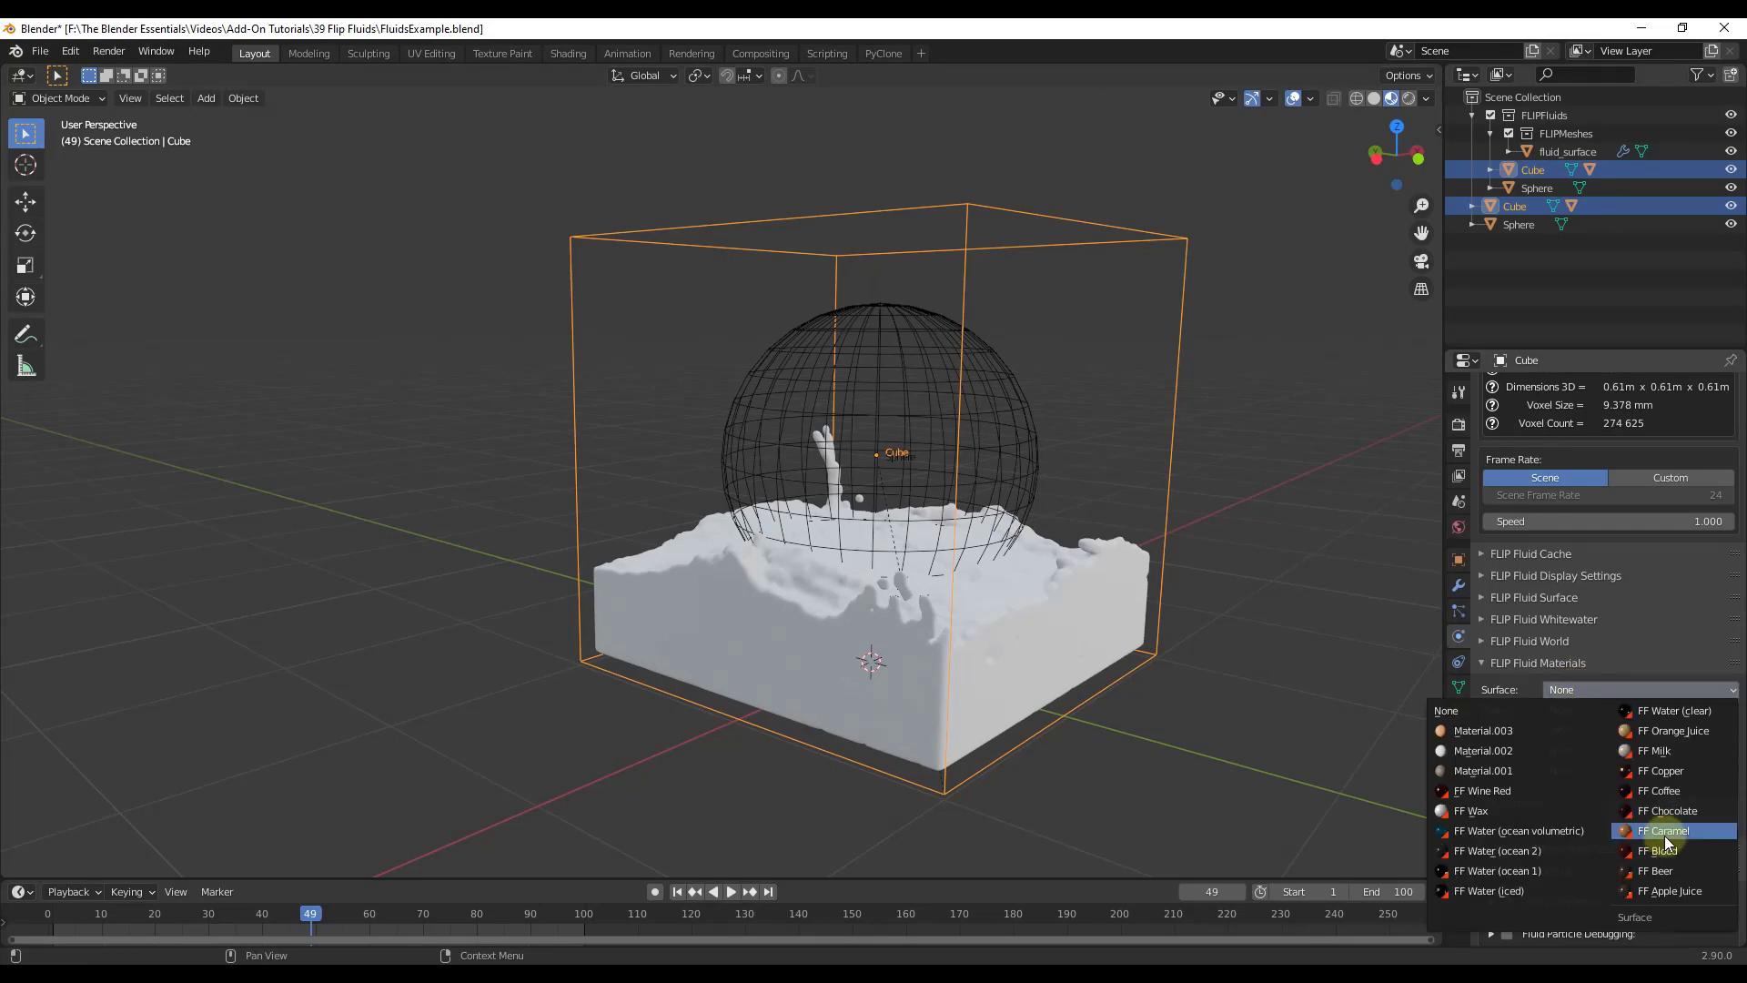
left_click(1657, 892)
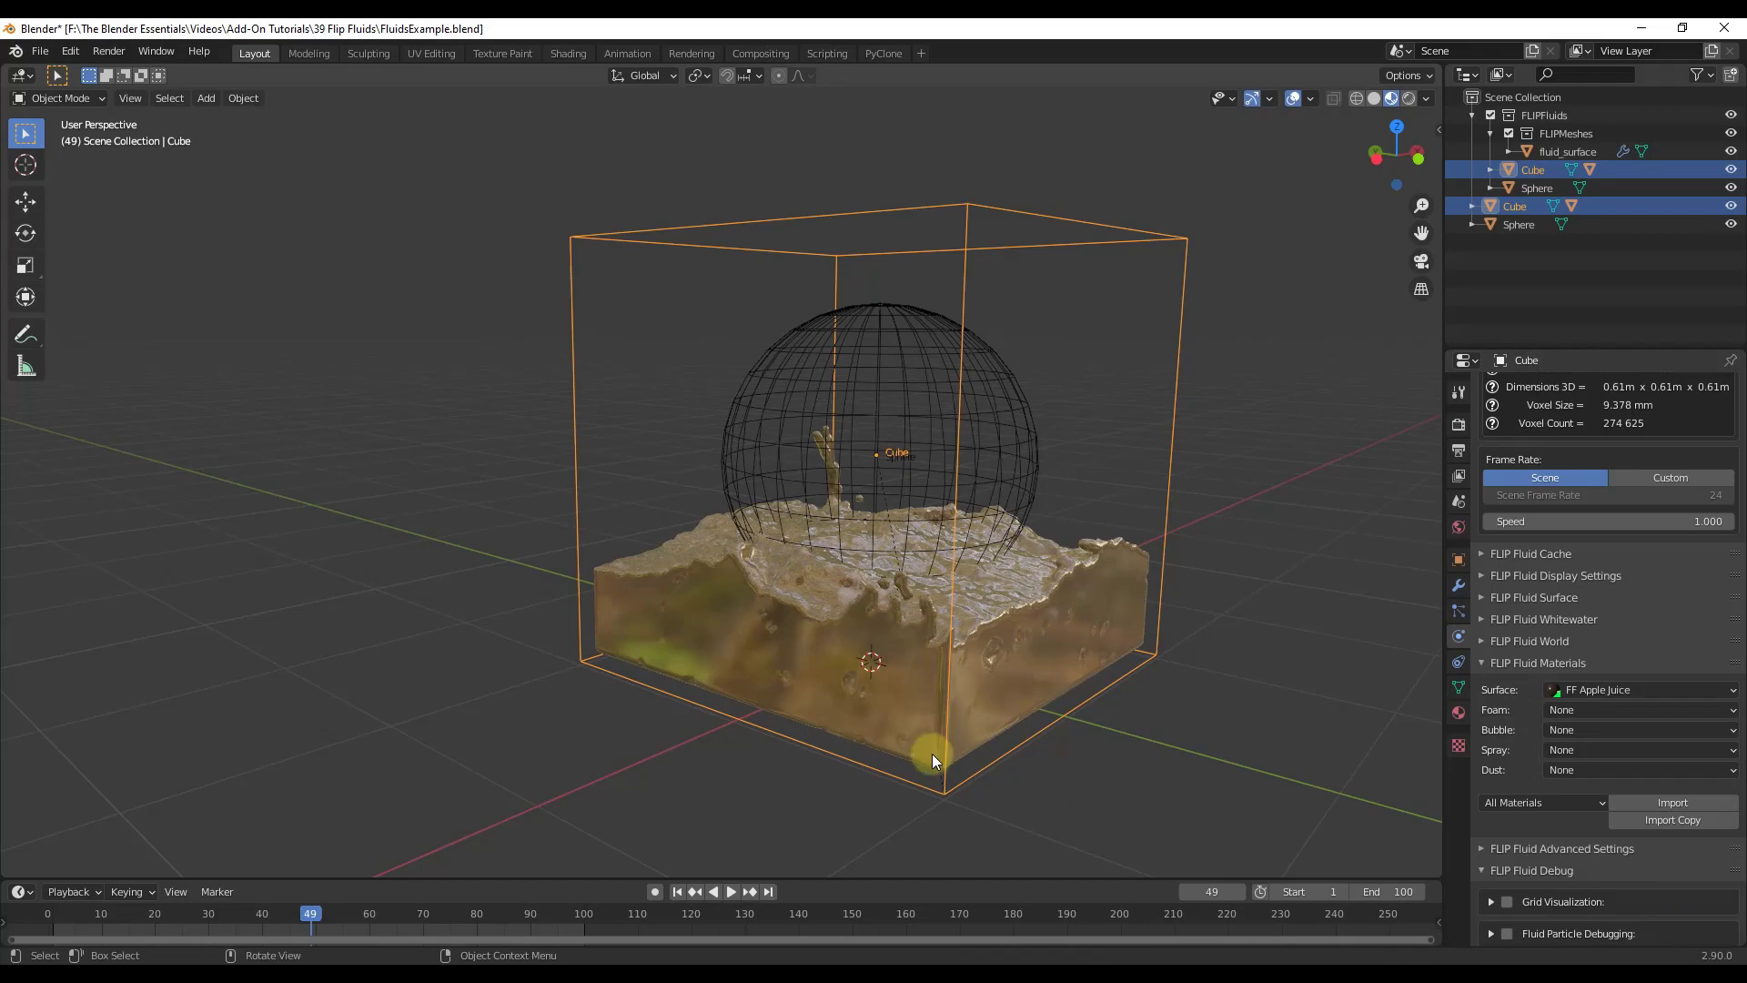
scroll(1031, 648, "up", 3)
middle_click_drag(1002, 647, 823, 615)
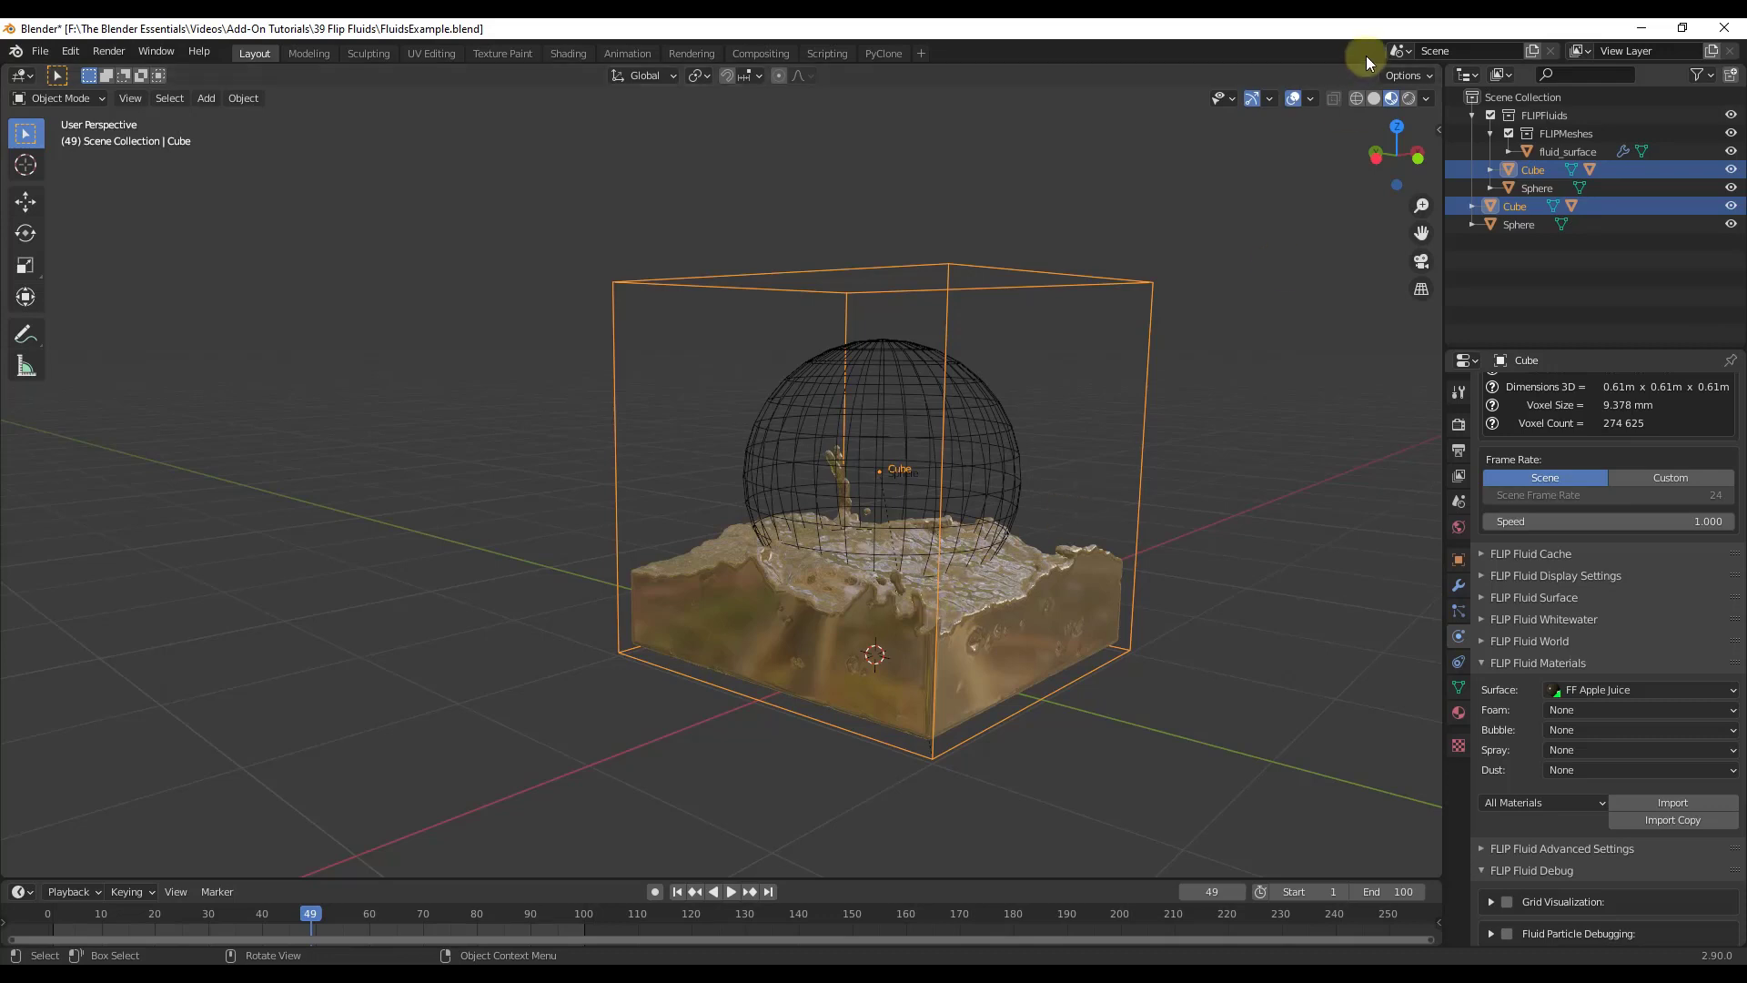
Add a plane under the domain cube and scale it up by about 4.9 as a ground surface.
left_click(1236, 599)
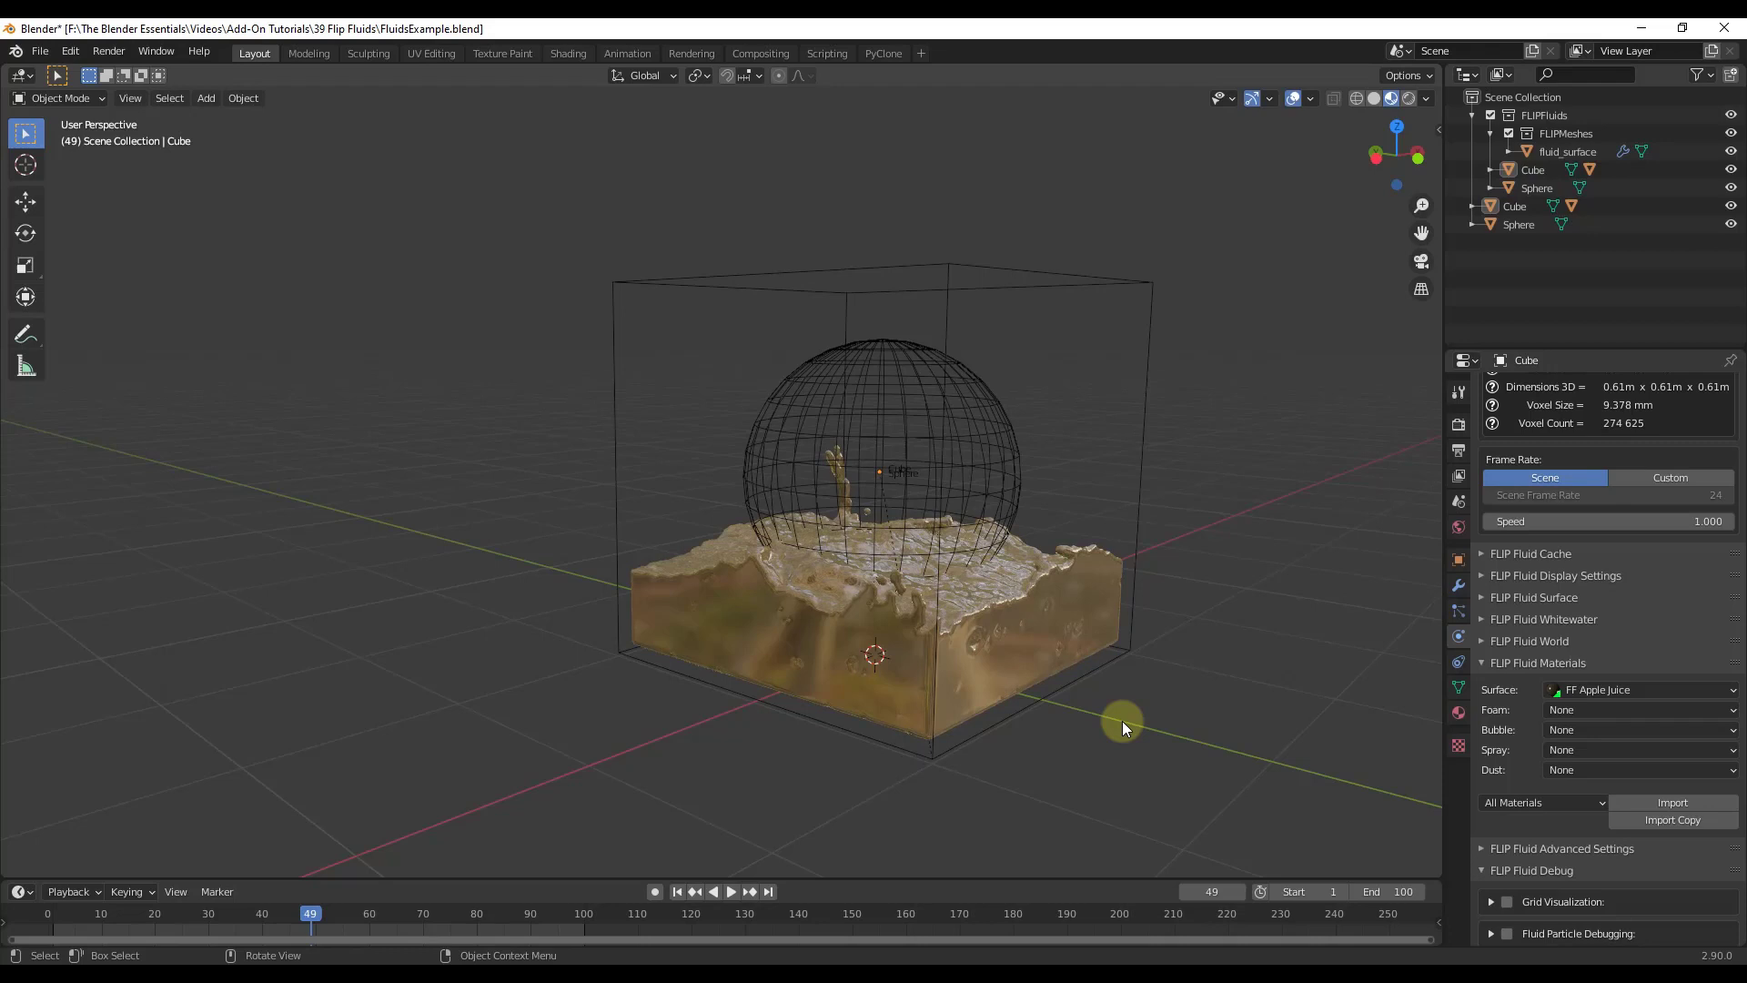
key("shift+a")
mouse_move(1039, 592)
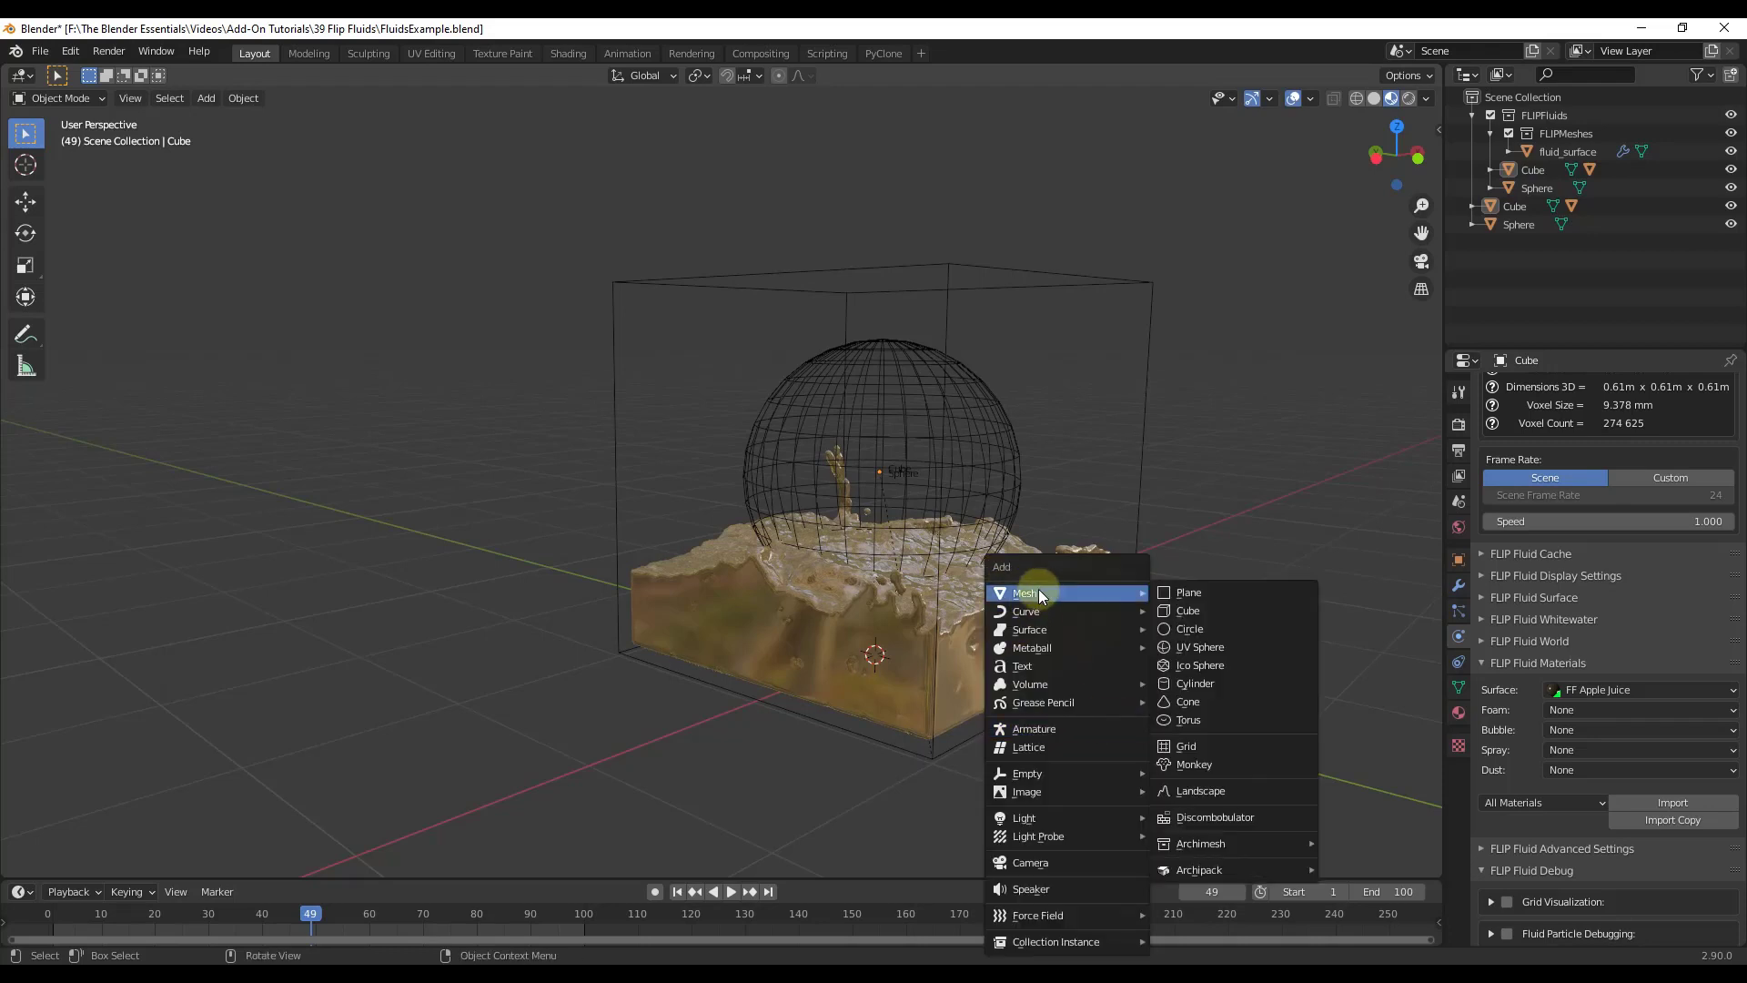
left_click(1204, 599)
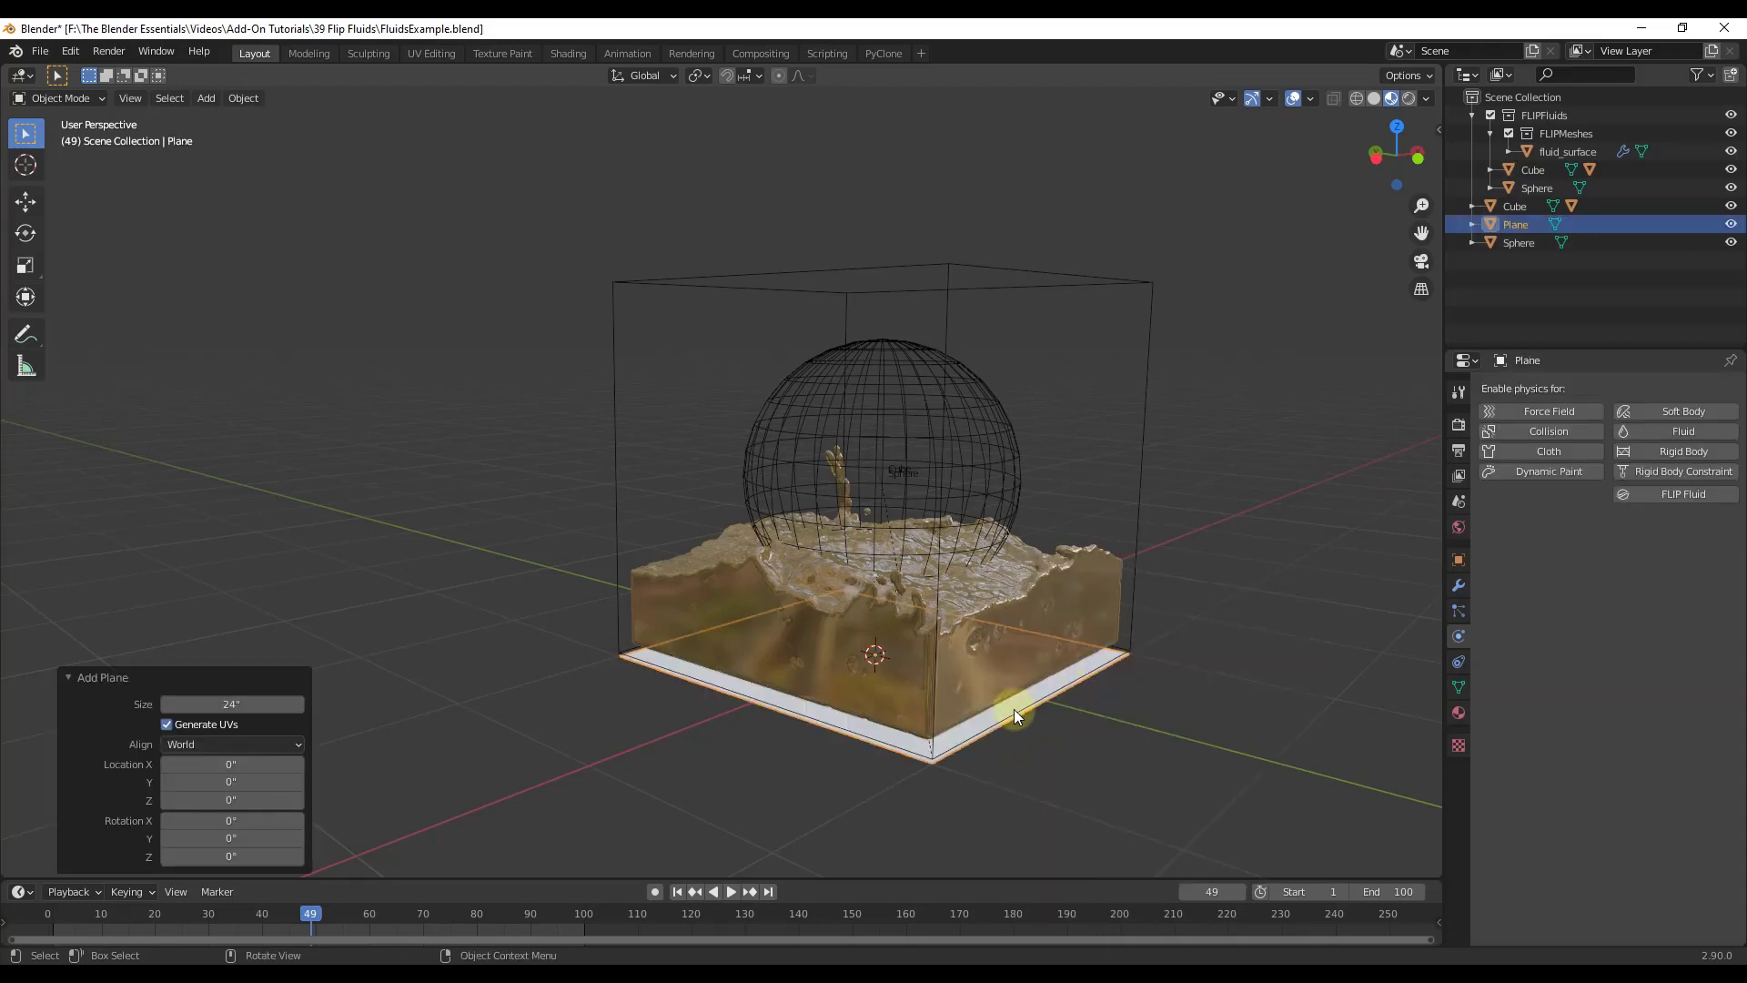
key("s")
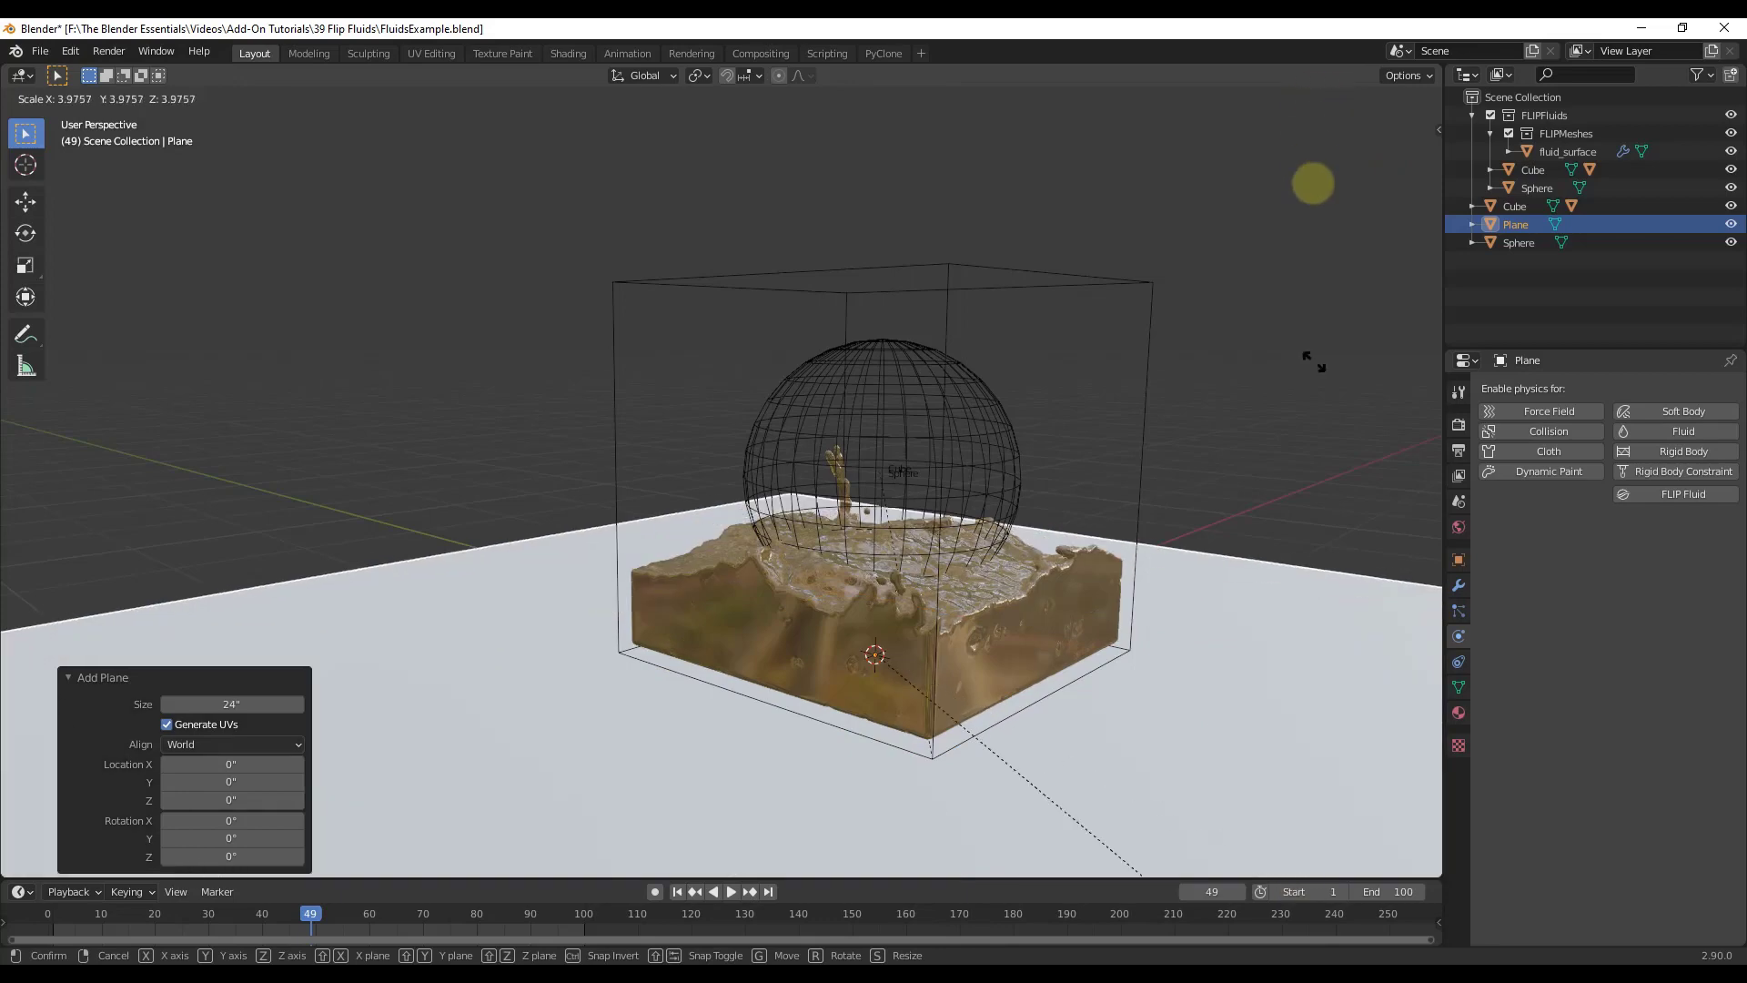
left_click(1283, 489)
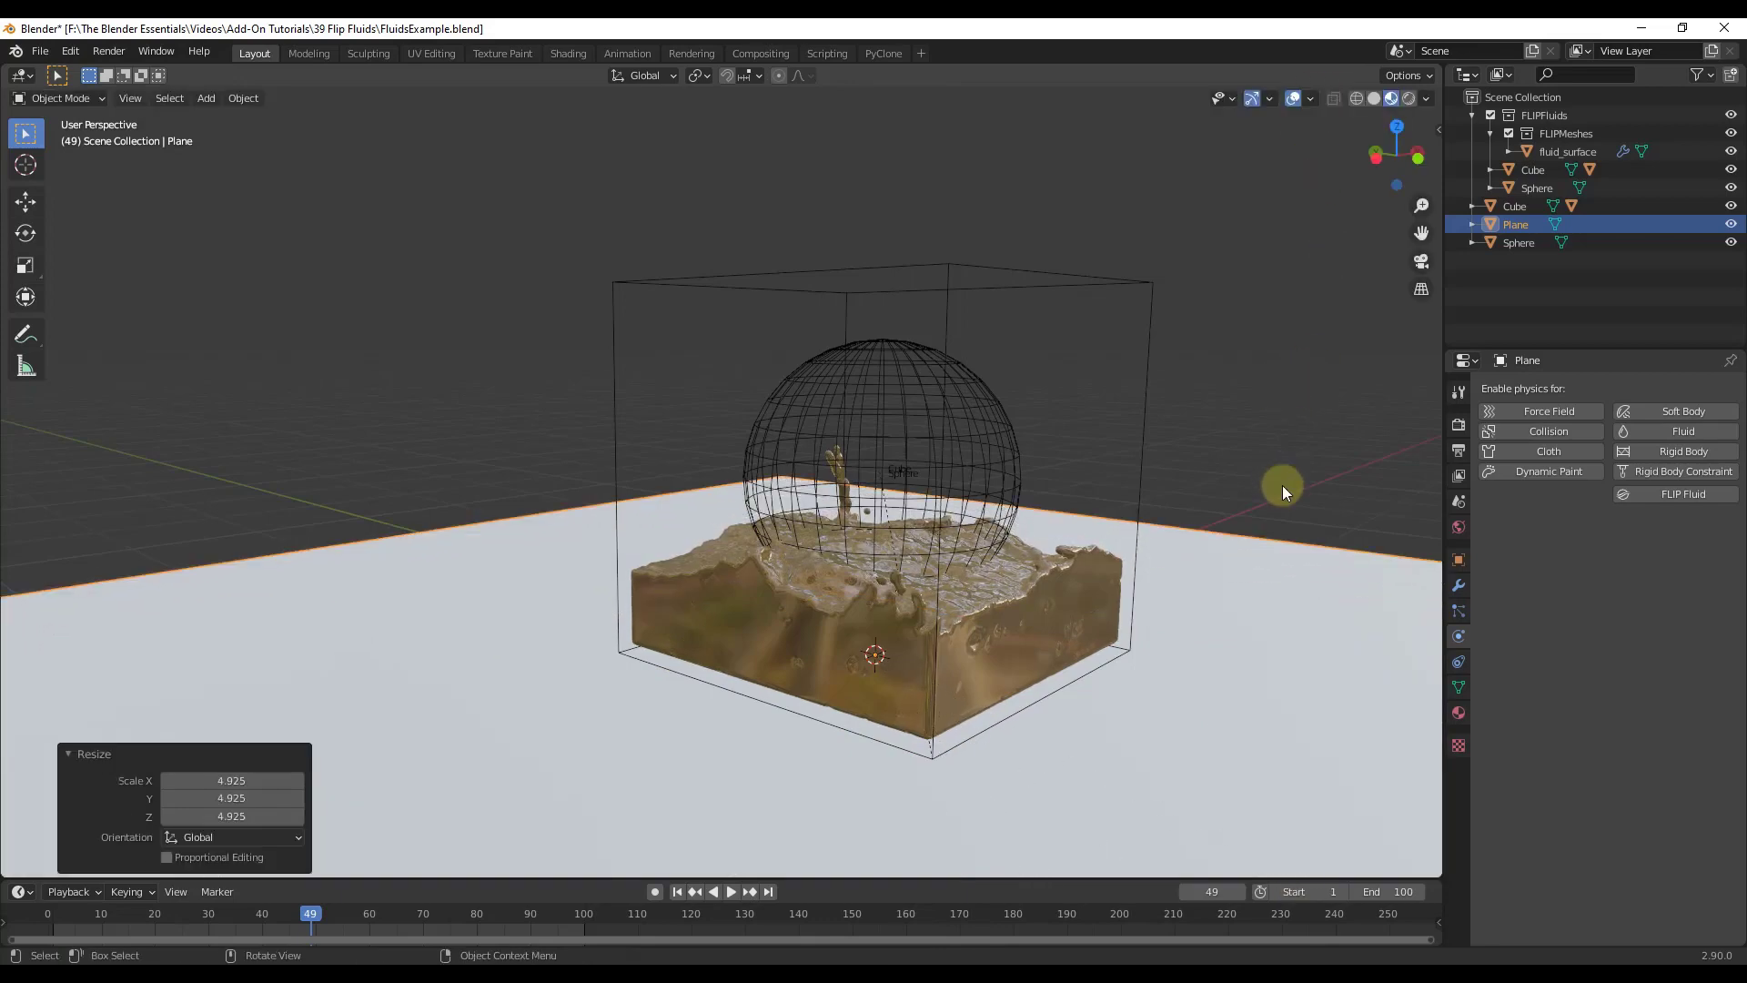
middle_click_drag(1252, 553, 1076, 476)
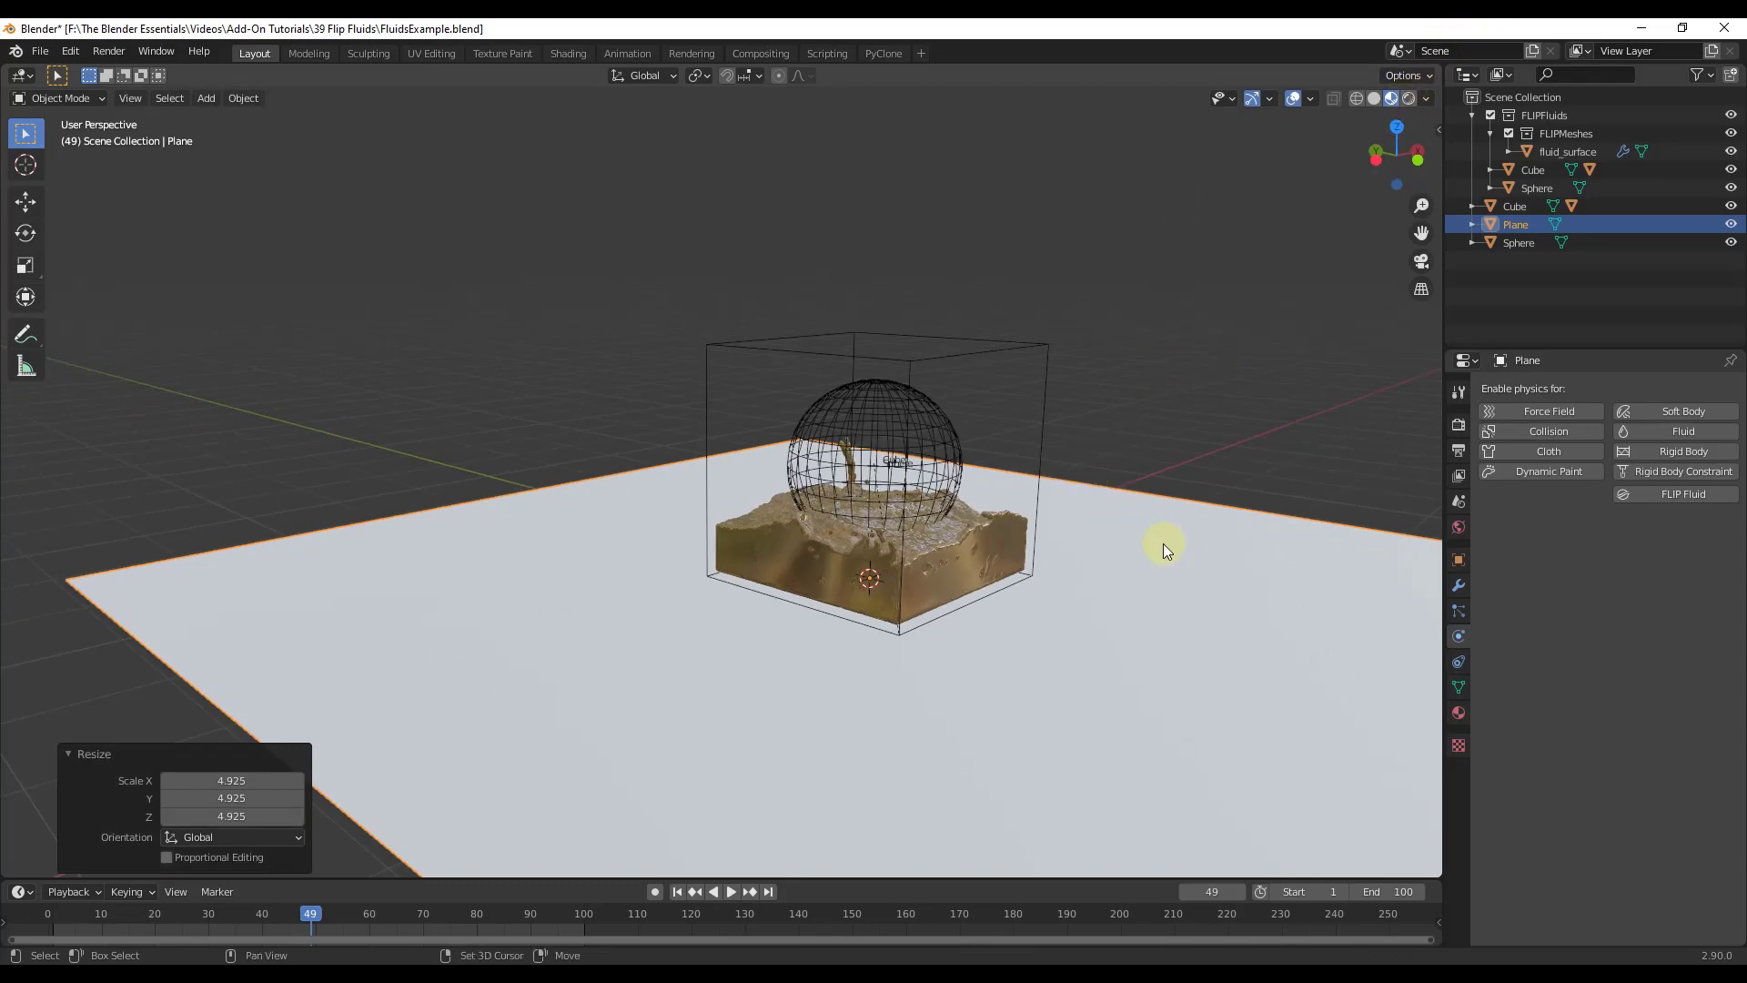
Add a point light, raise it about 25 inches and shift it about 19 inches in X and -23 inches in Y.
key("shift+a")
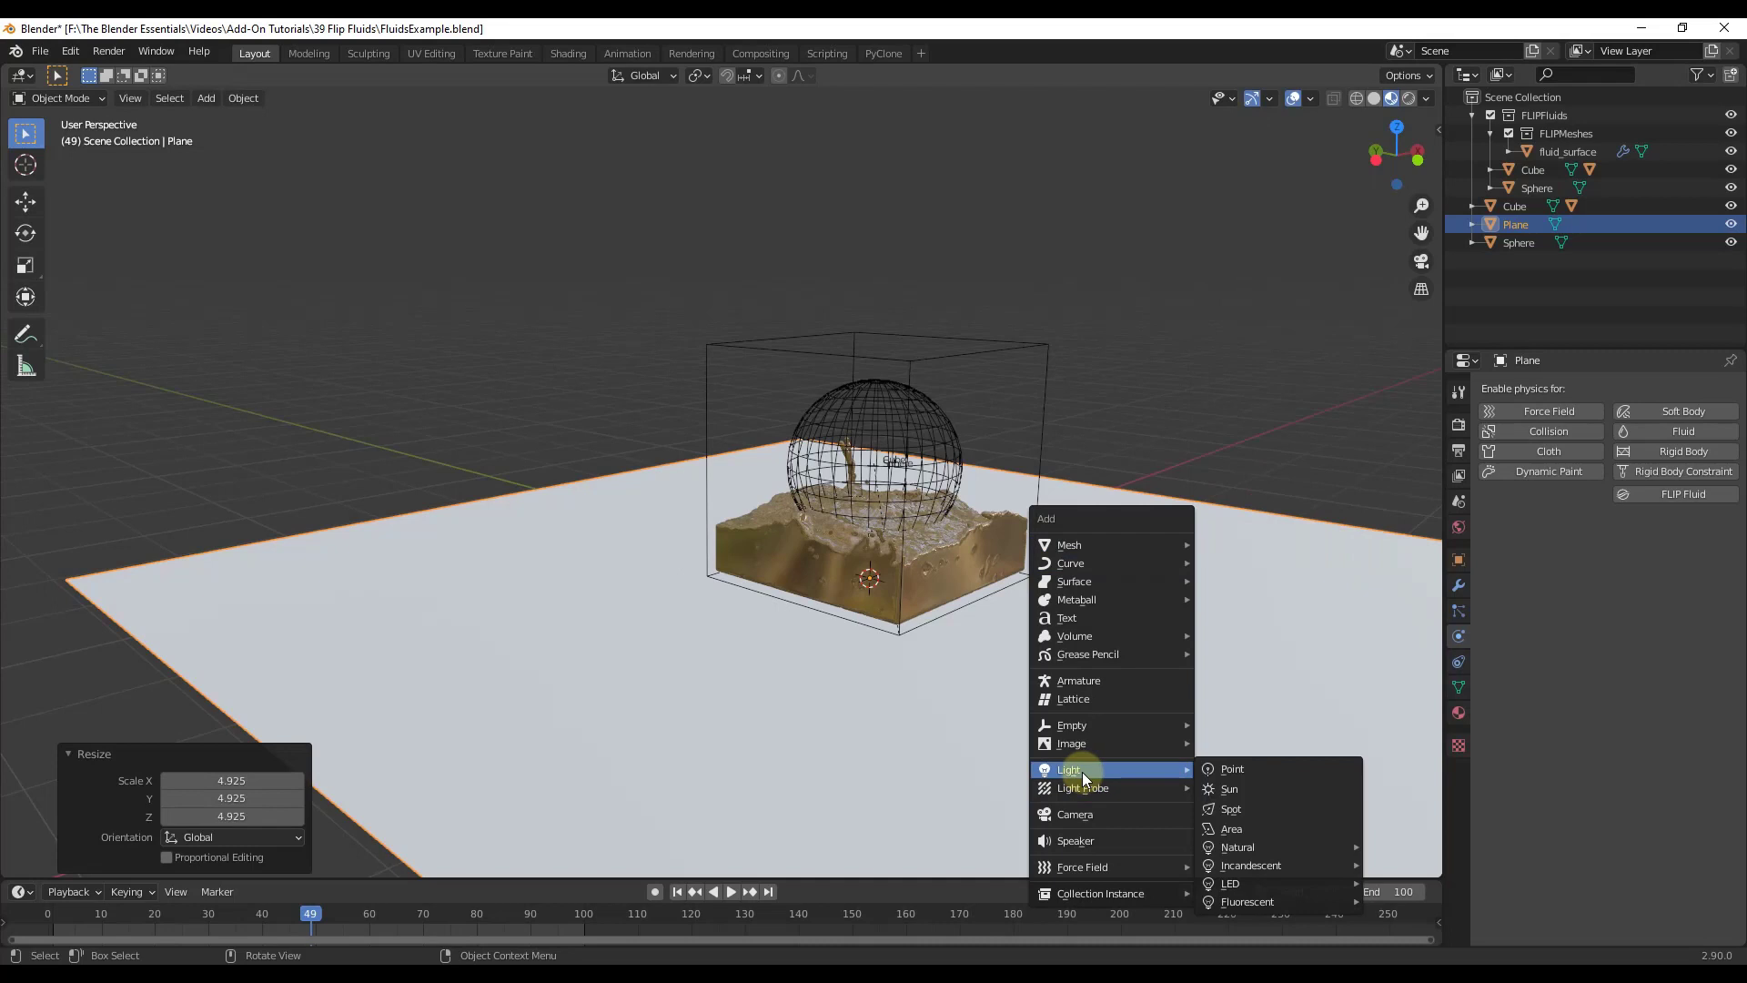
left_click(1243, 779)
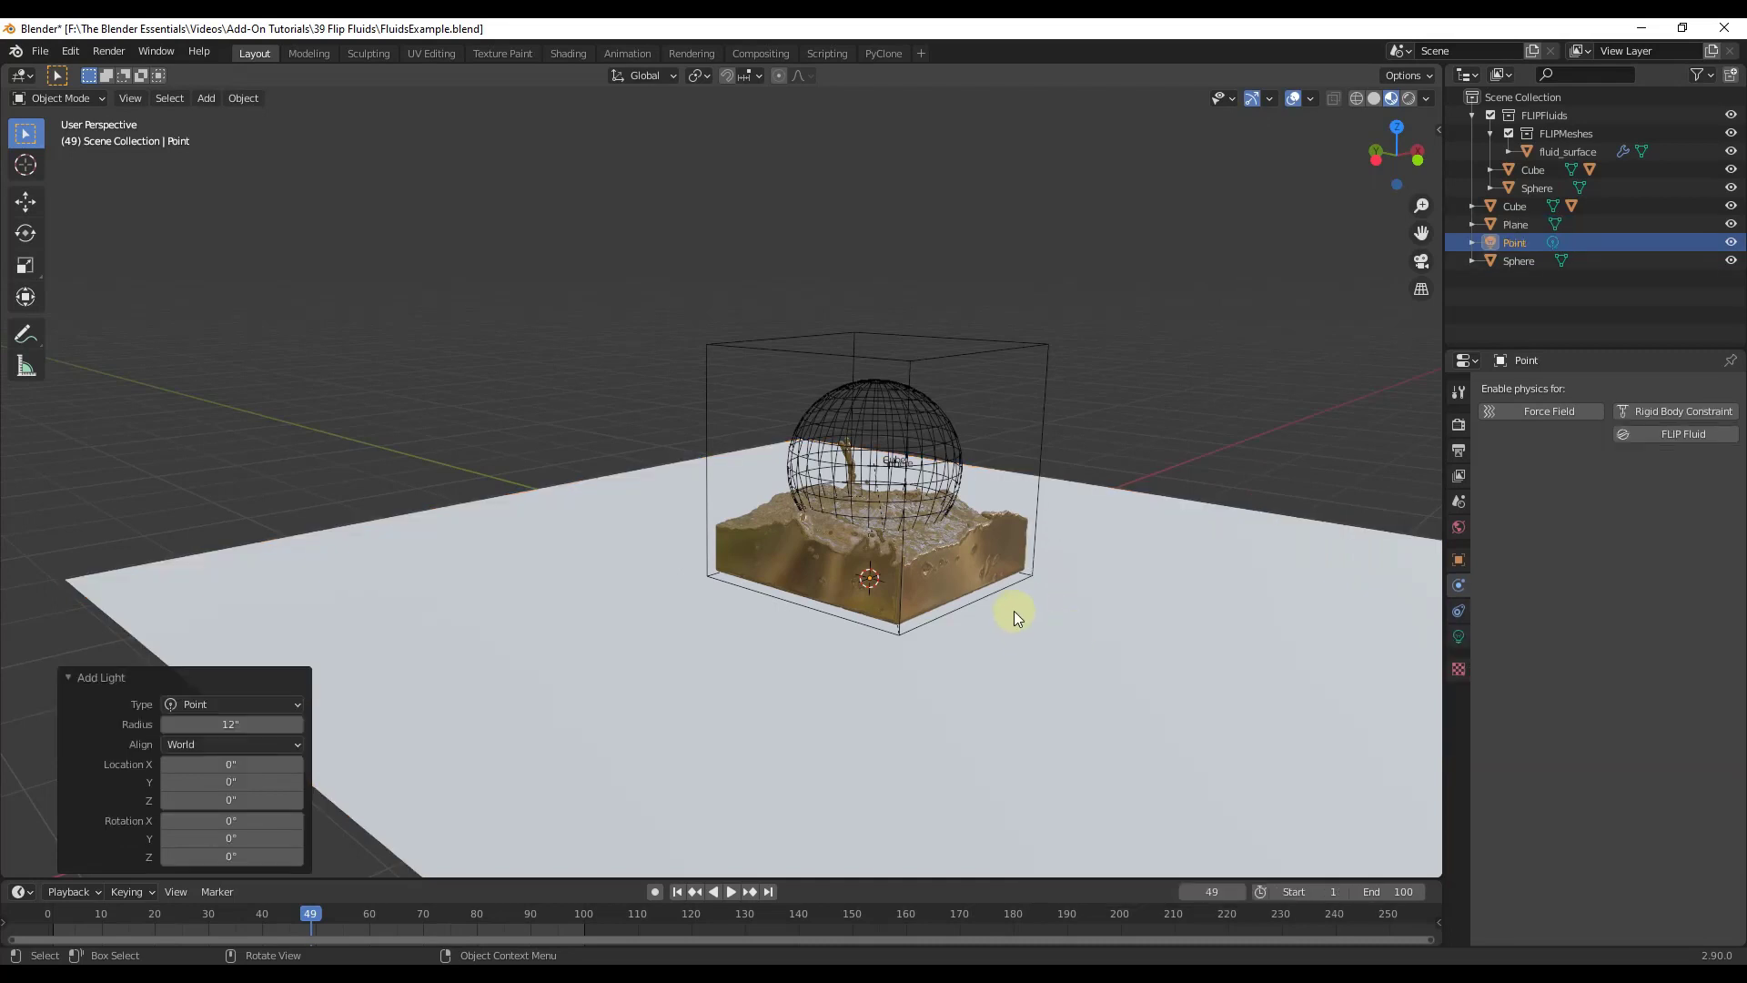
key("g")
key("z")
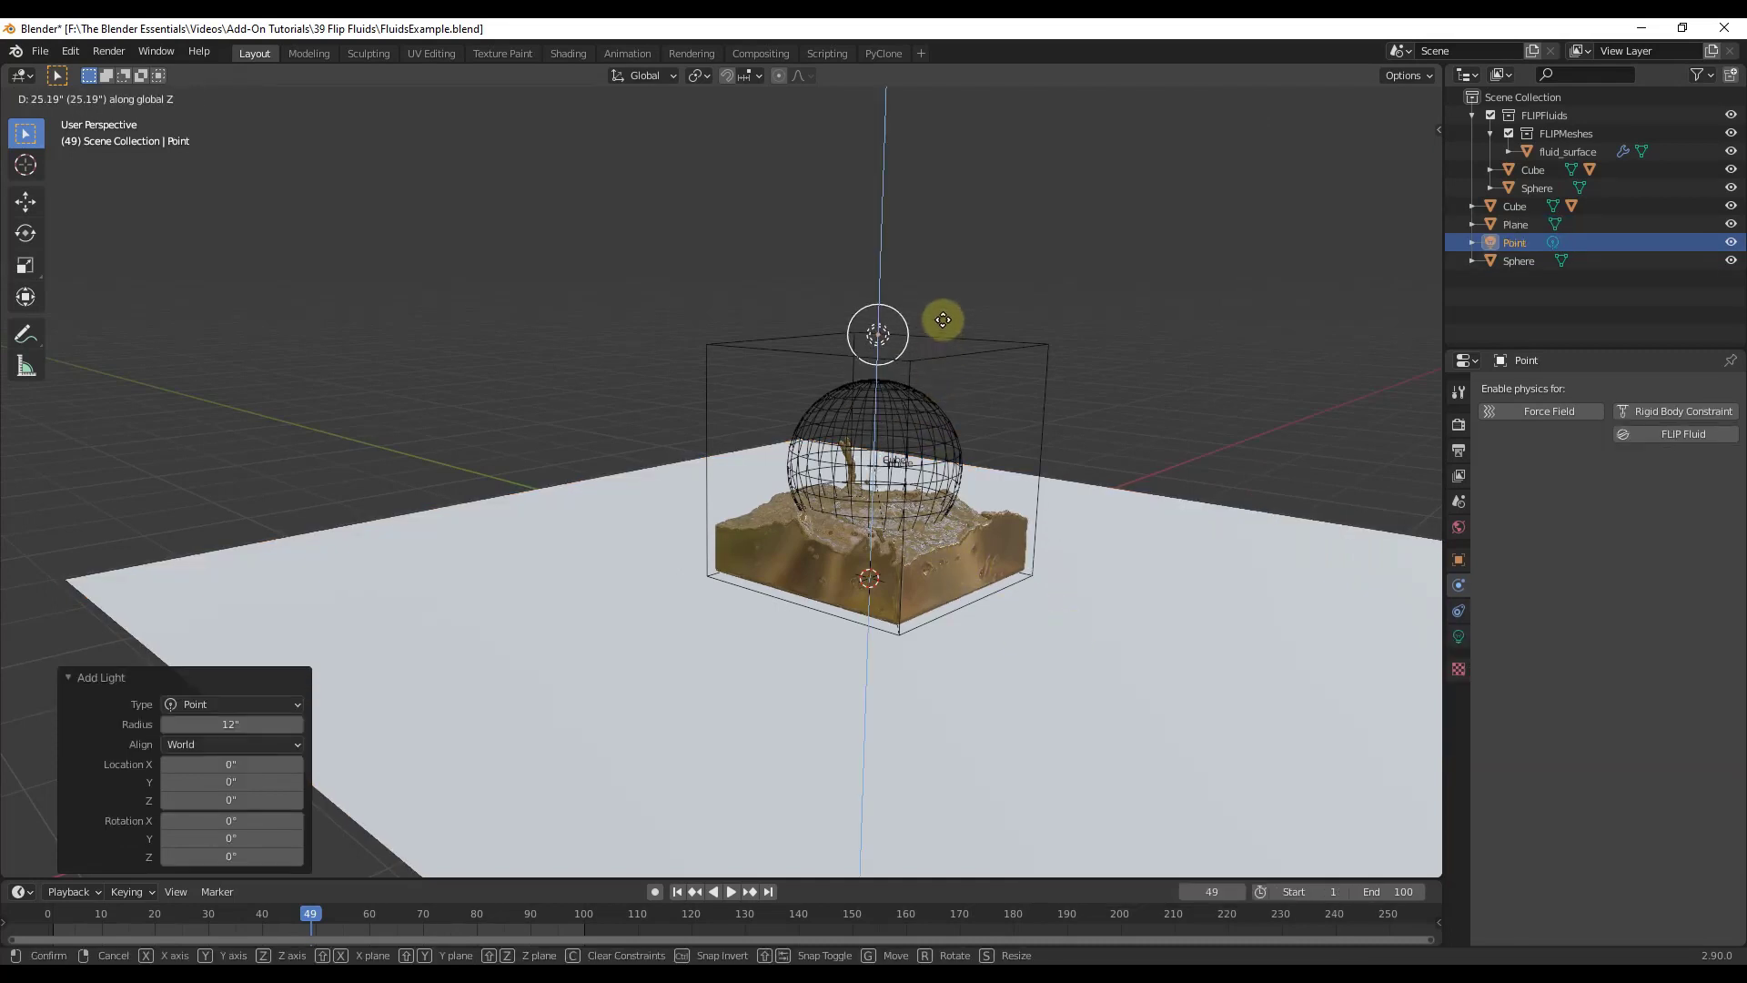
left_click(943, 324)
left_click(1397, 127)
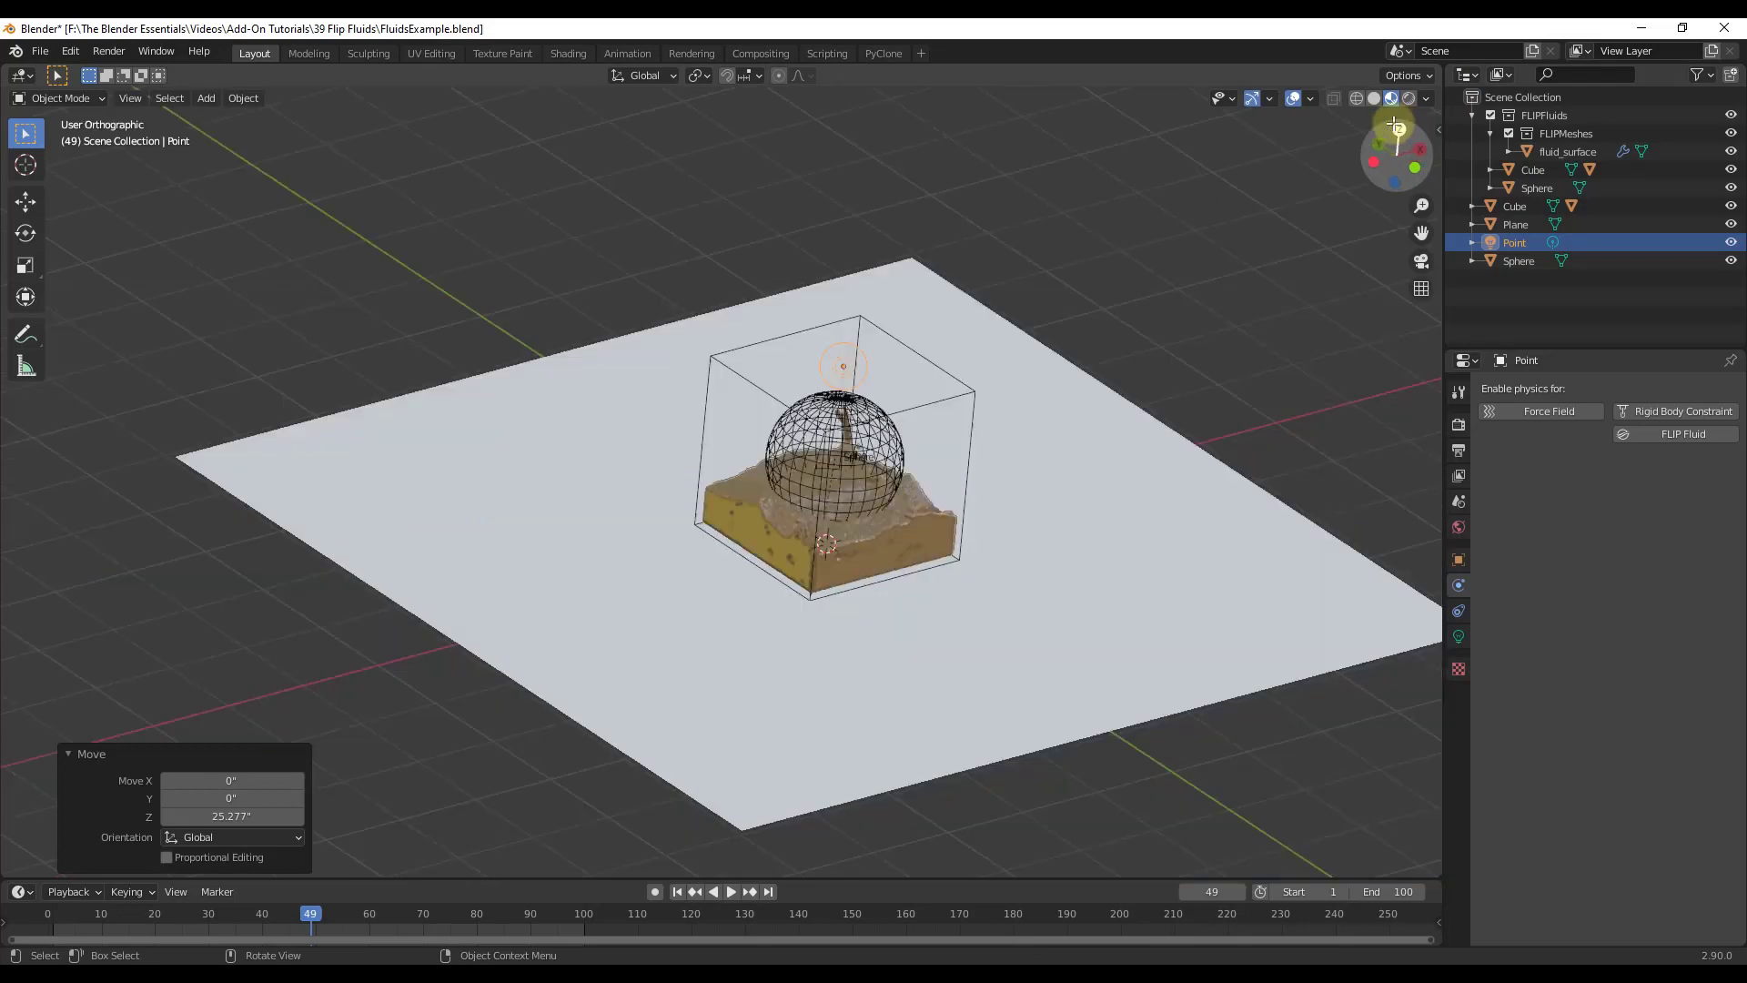
key("g")
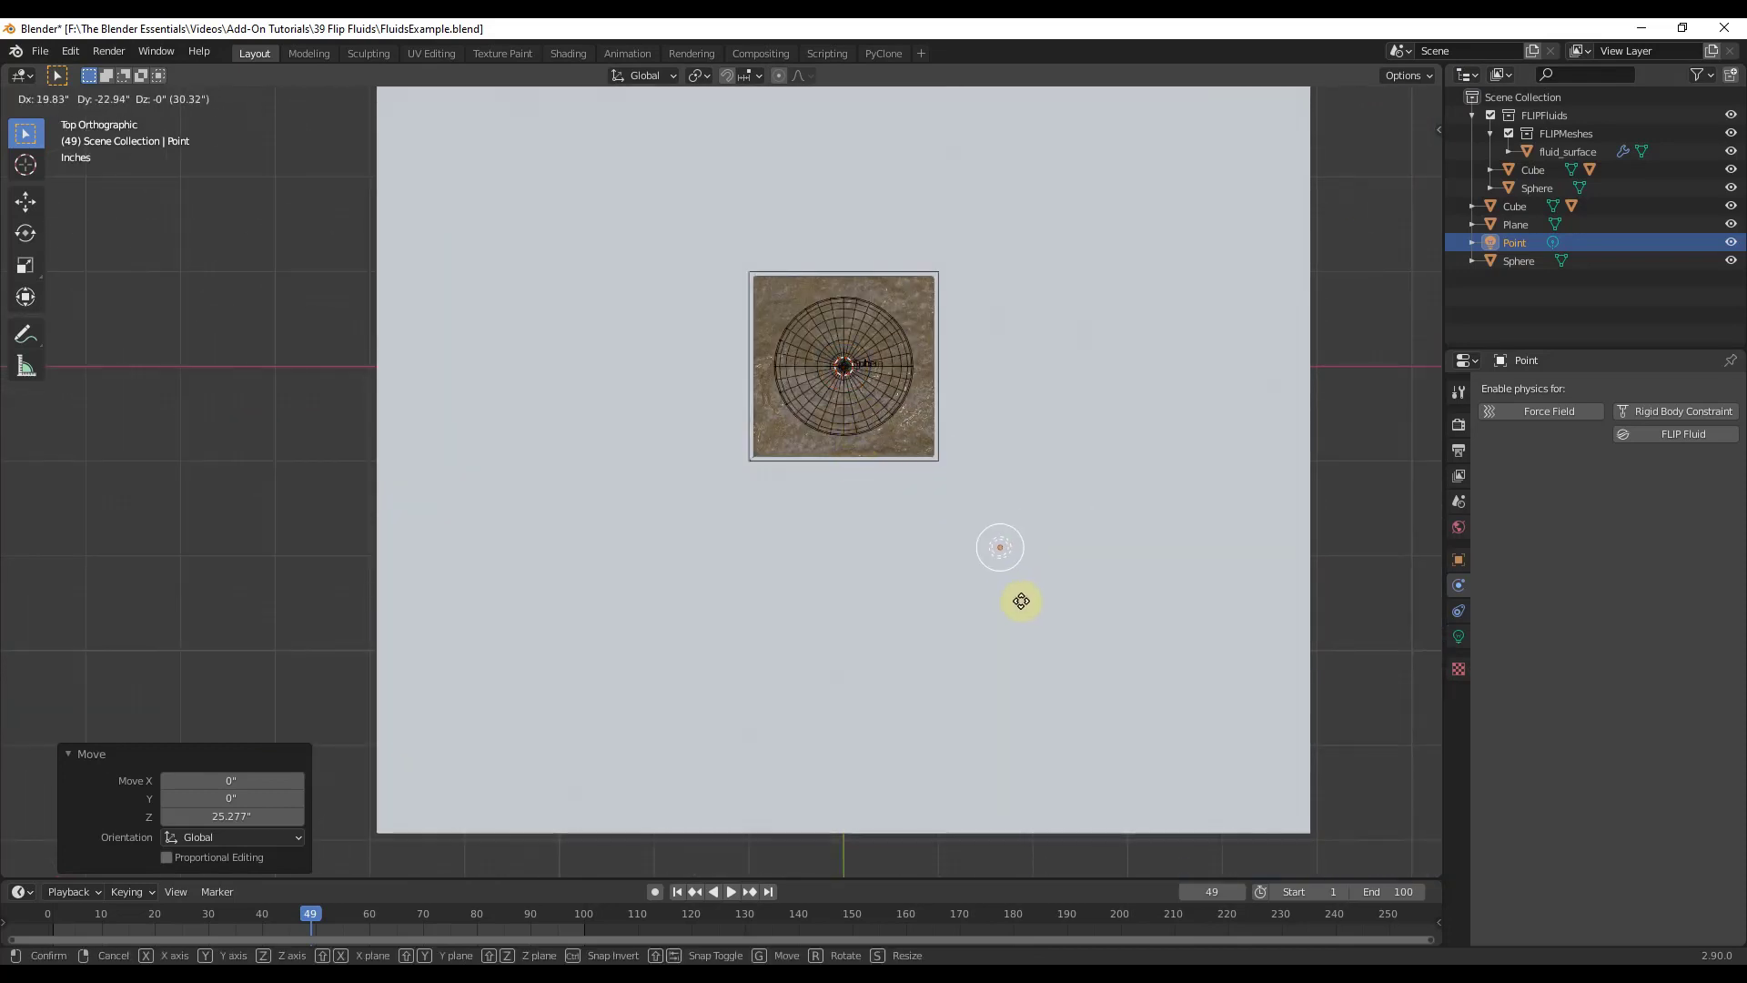
left_click(1024, 556)
Duplicate the point light twice, placing one copy about 40 inches away in negative X and another on the opposite side of the cube.
key("shift+d")
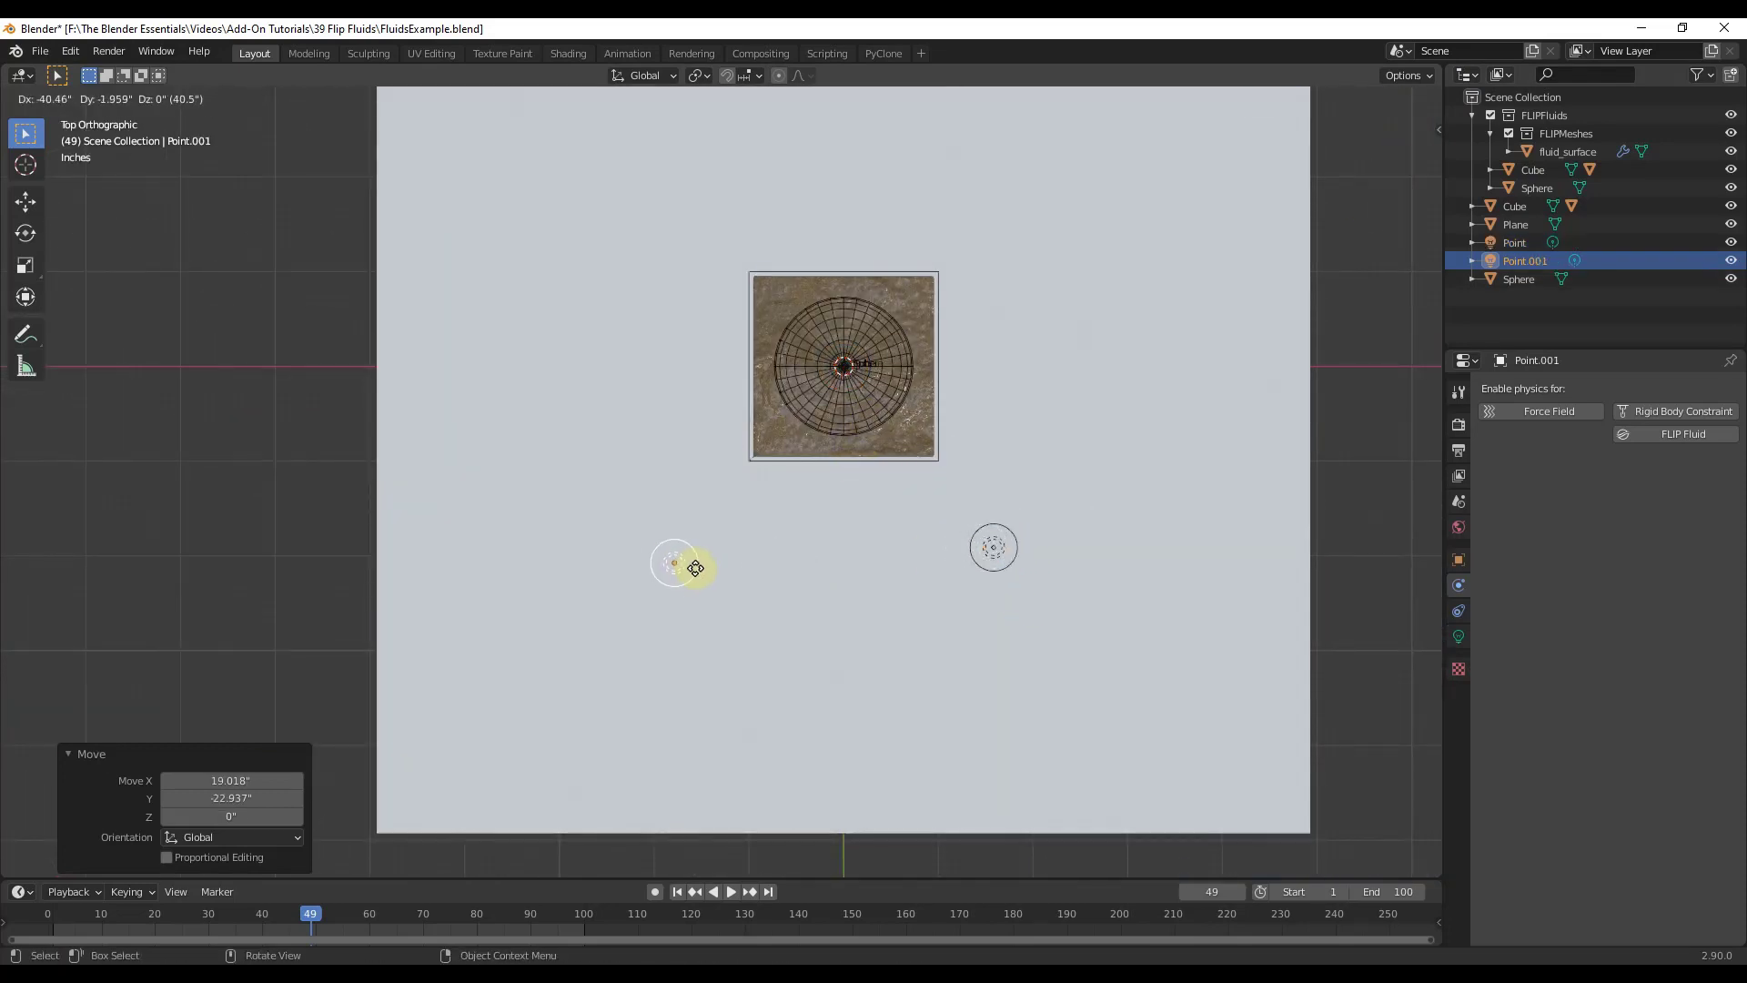
left_click(701, 570)
key("shift+d")
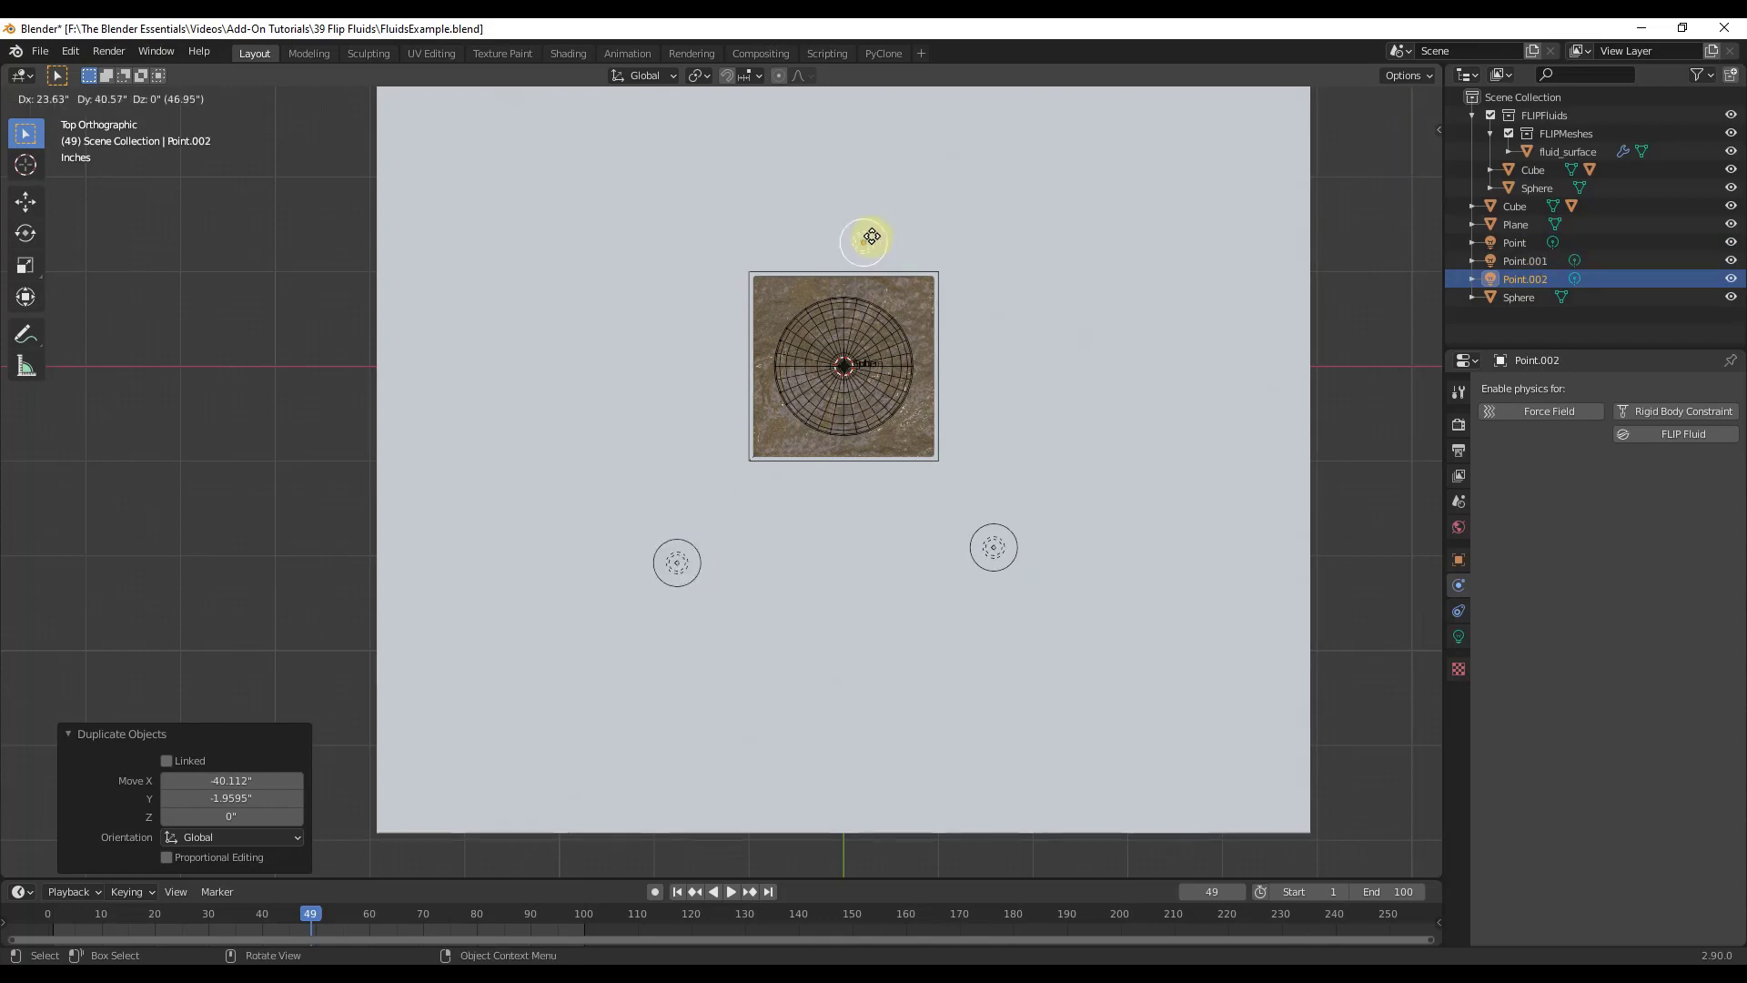
left_click(952, 156)
Switch the viewport to rendered shading and view the lit fluid in perspective.
middle_click_drag(795, 599, 1055, 91)
scroll(995, 573, "down", 4)
mouse_move(995, 573)
middle_mouse_down()
mouse_move(1222, 261)
mouse_move(1212, 434)
mouse_move(1164, 440)
middle_mouse_up()
scroll(1212, 433, "up", 3)
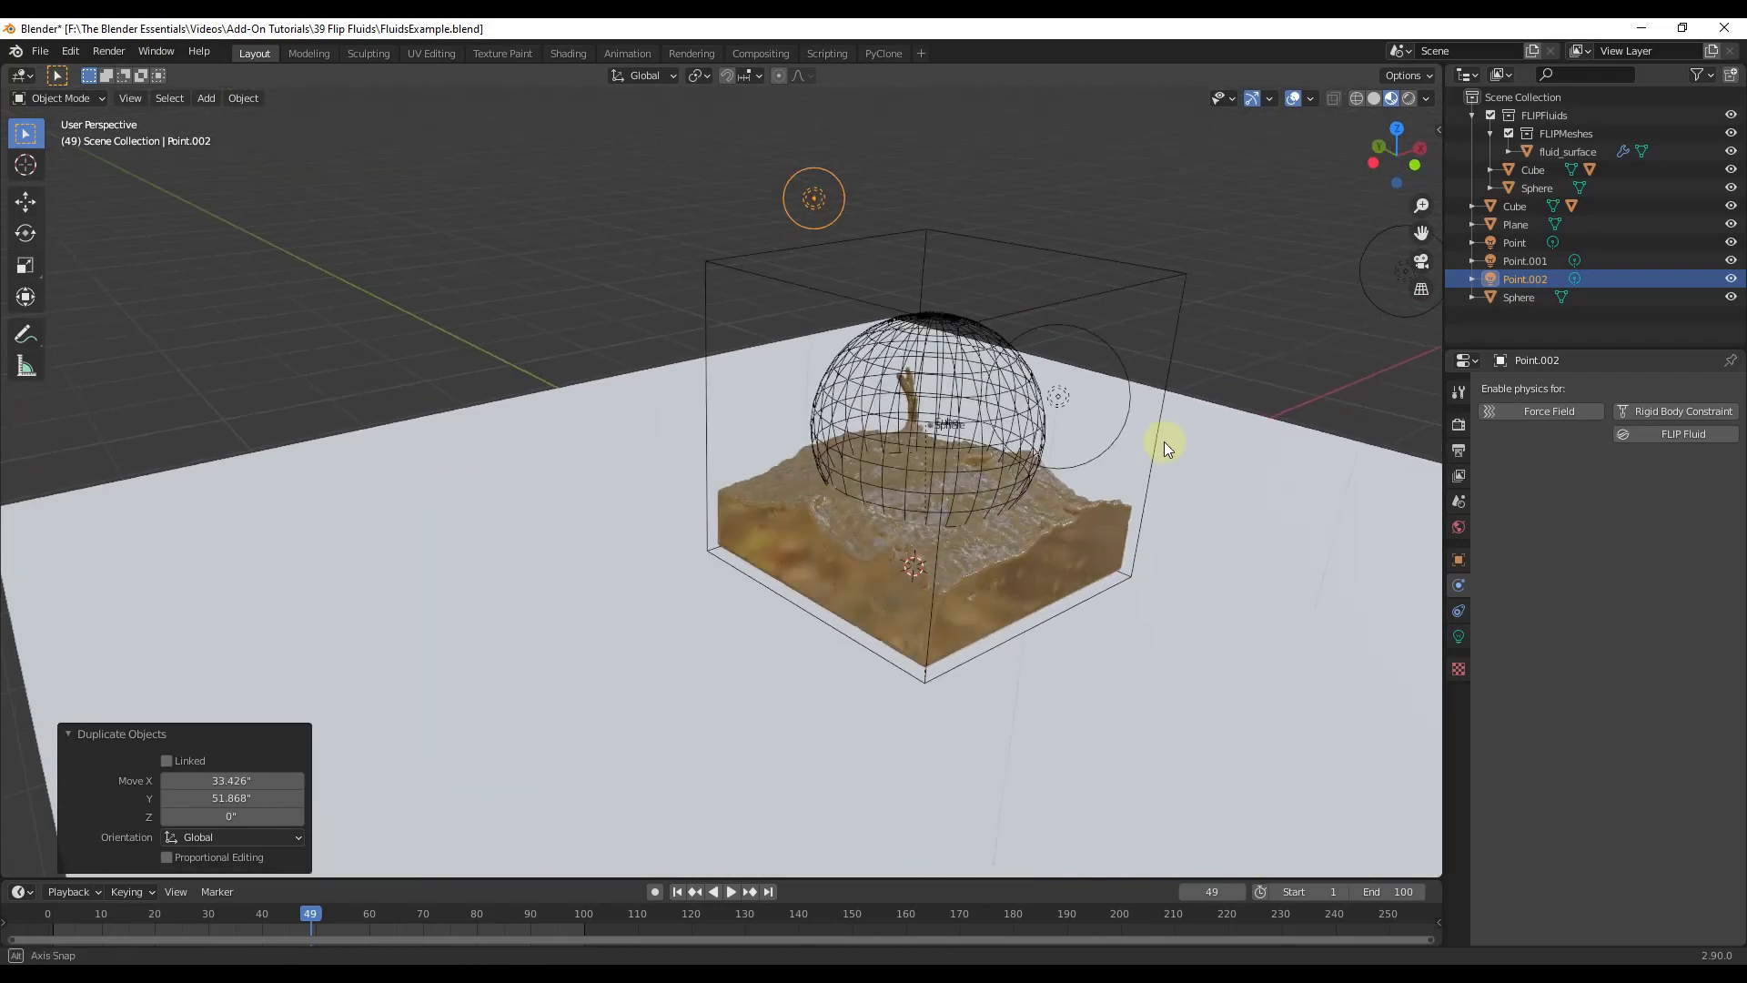
left_click(1412, 99)
mouse_move(1182, 626)
middle_mouse_down()
mouse_move(988, 659)
mouse_move(1138, 619)
mouse_move(1128, 643)
mouse_move(1099, 631)
middle_mouse_up()
scroll(964, 528, "up", 1)
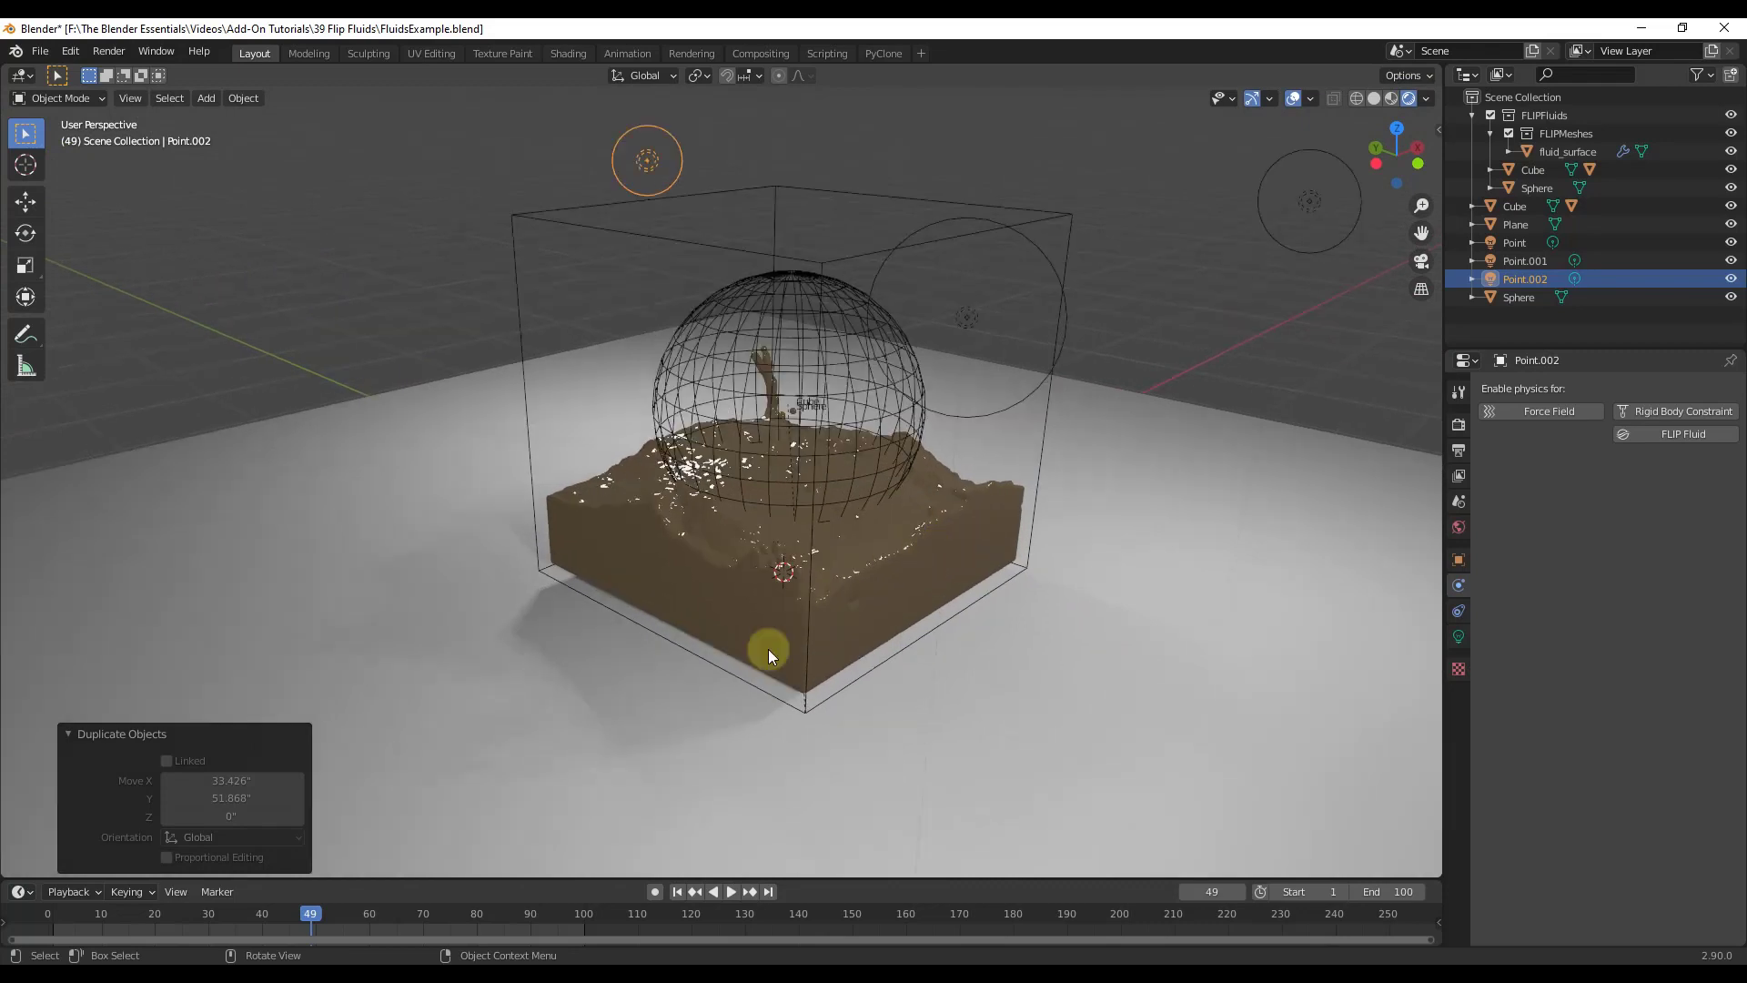
Play and scrub the simulation from the start of the timeline to preview the fluid in rendered shading.
key("space")
left_click_drag(314, 916, 50, 908)
key("Escape")
Add a camera, align it to the current view and frame the whole domain cube within the shot.
left_click(735, 725)
key("shift+a")
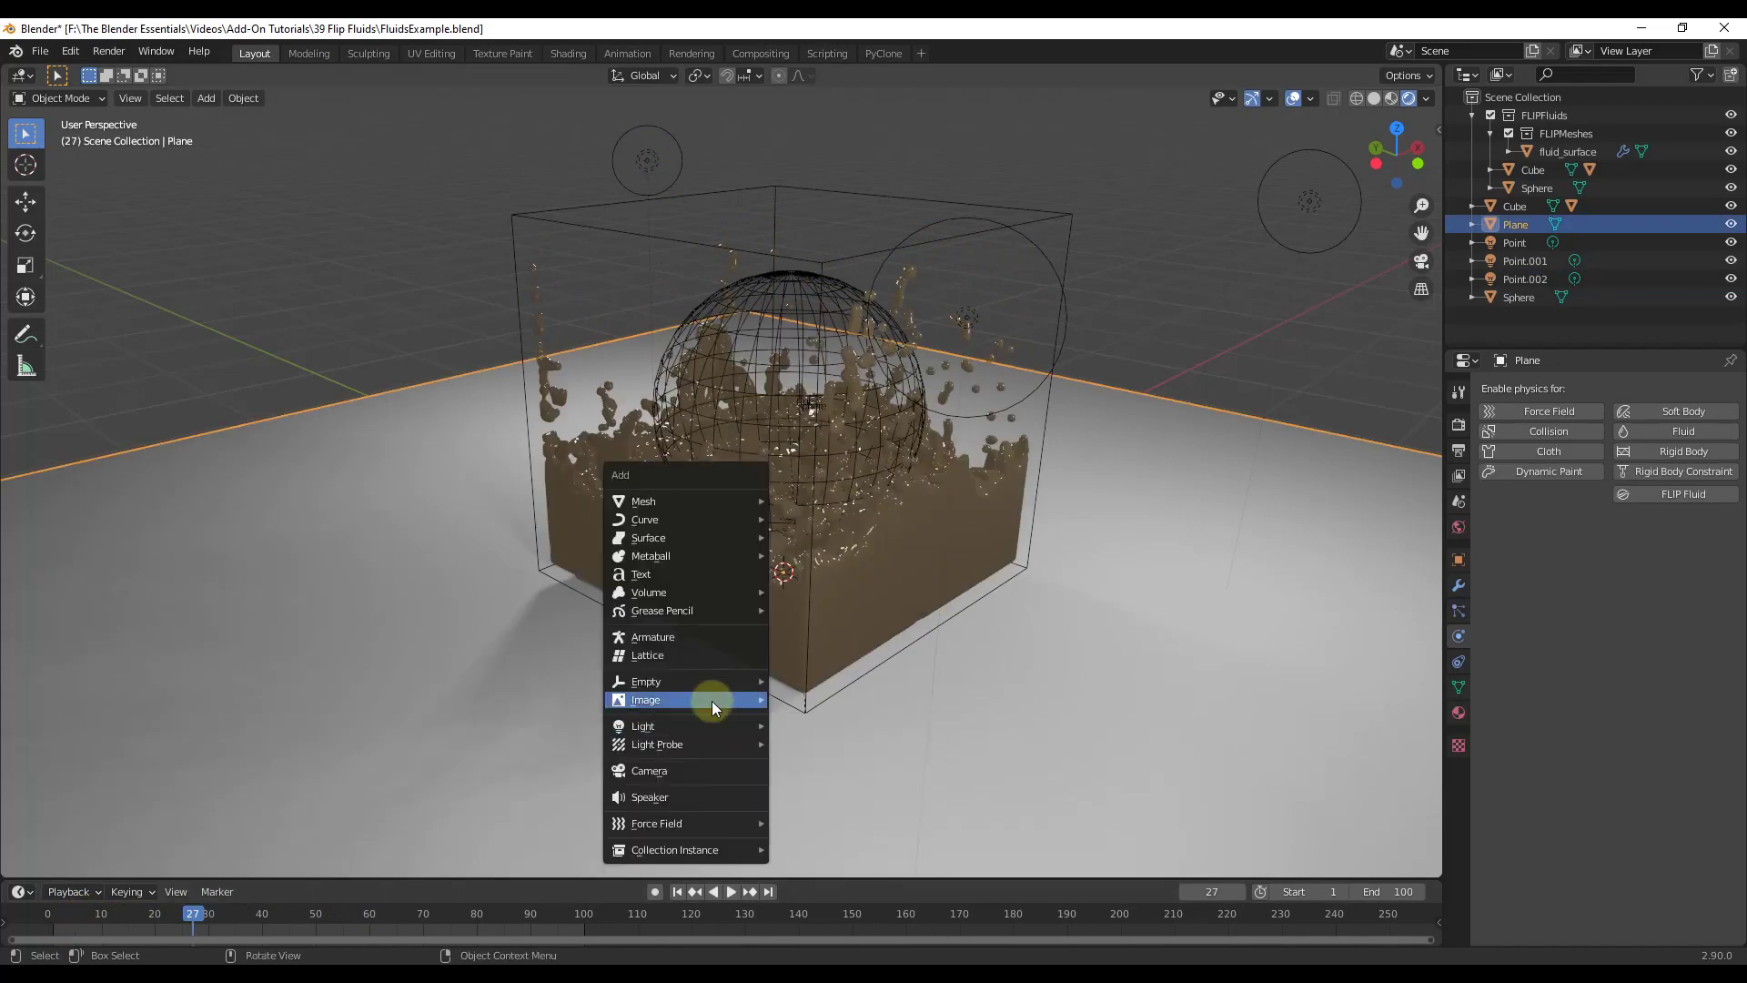
left_click(672, 773)
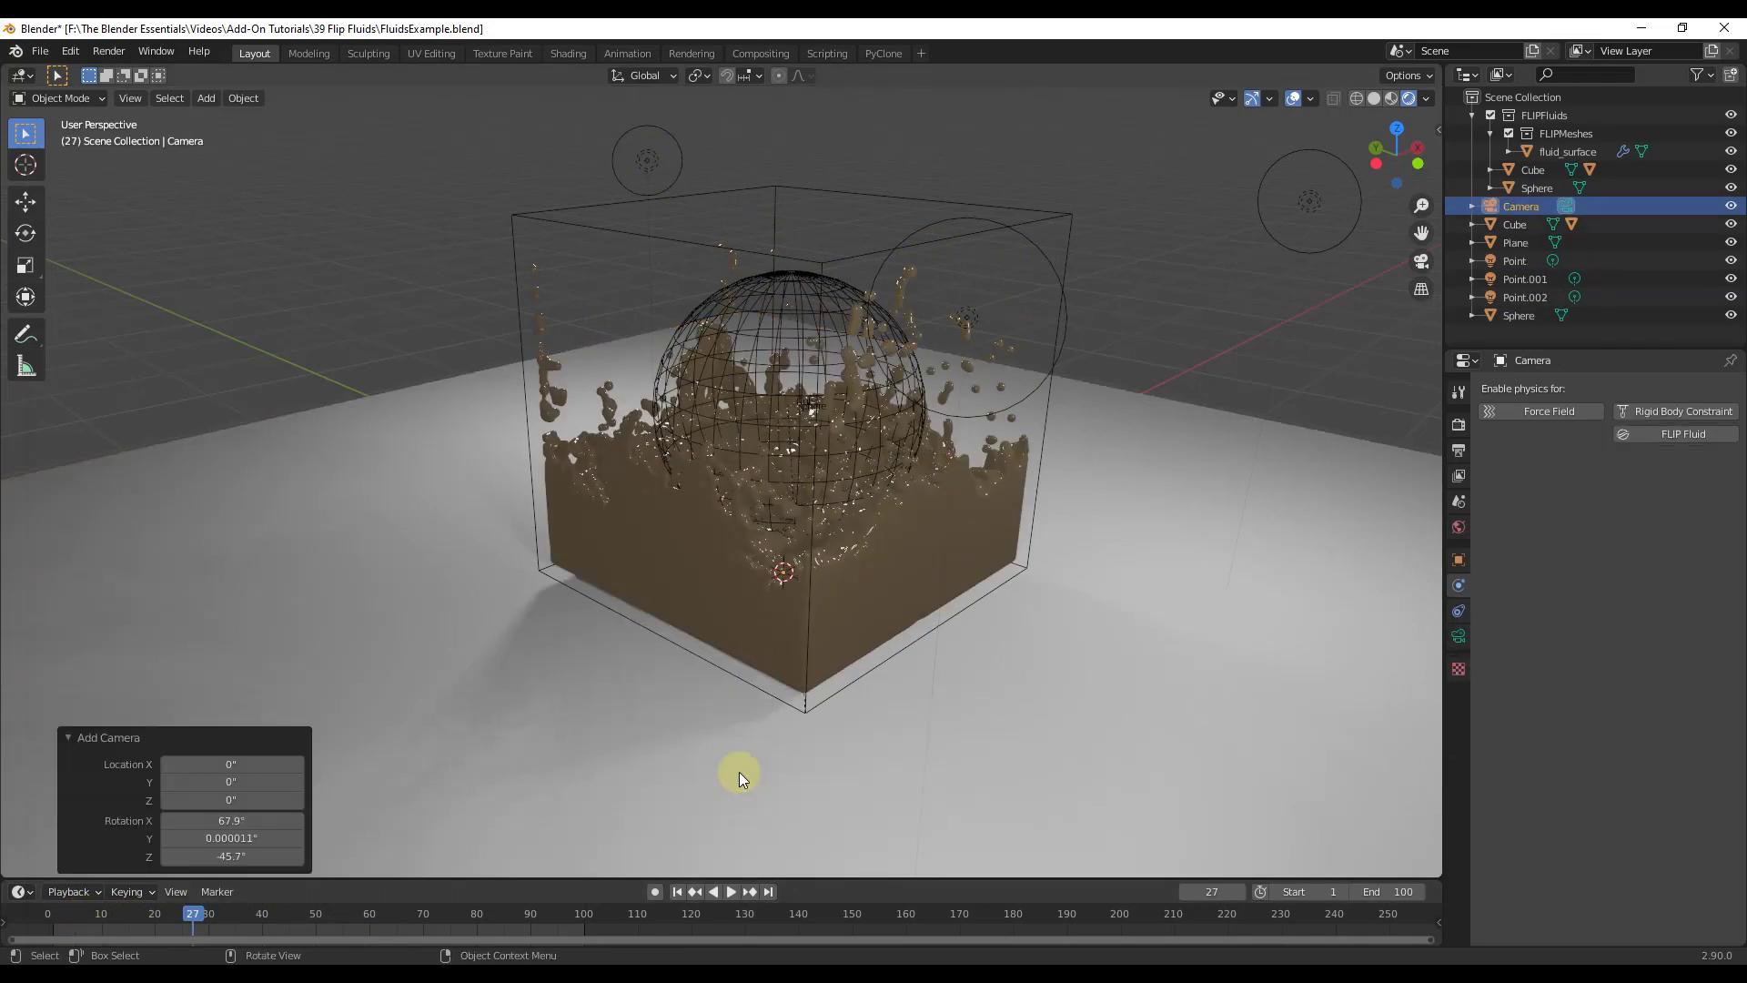
key("KP_0")
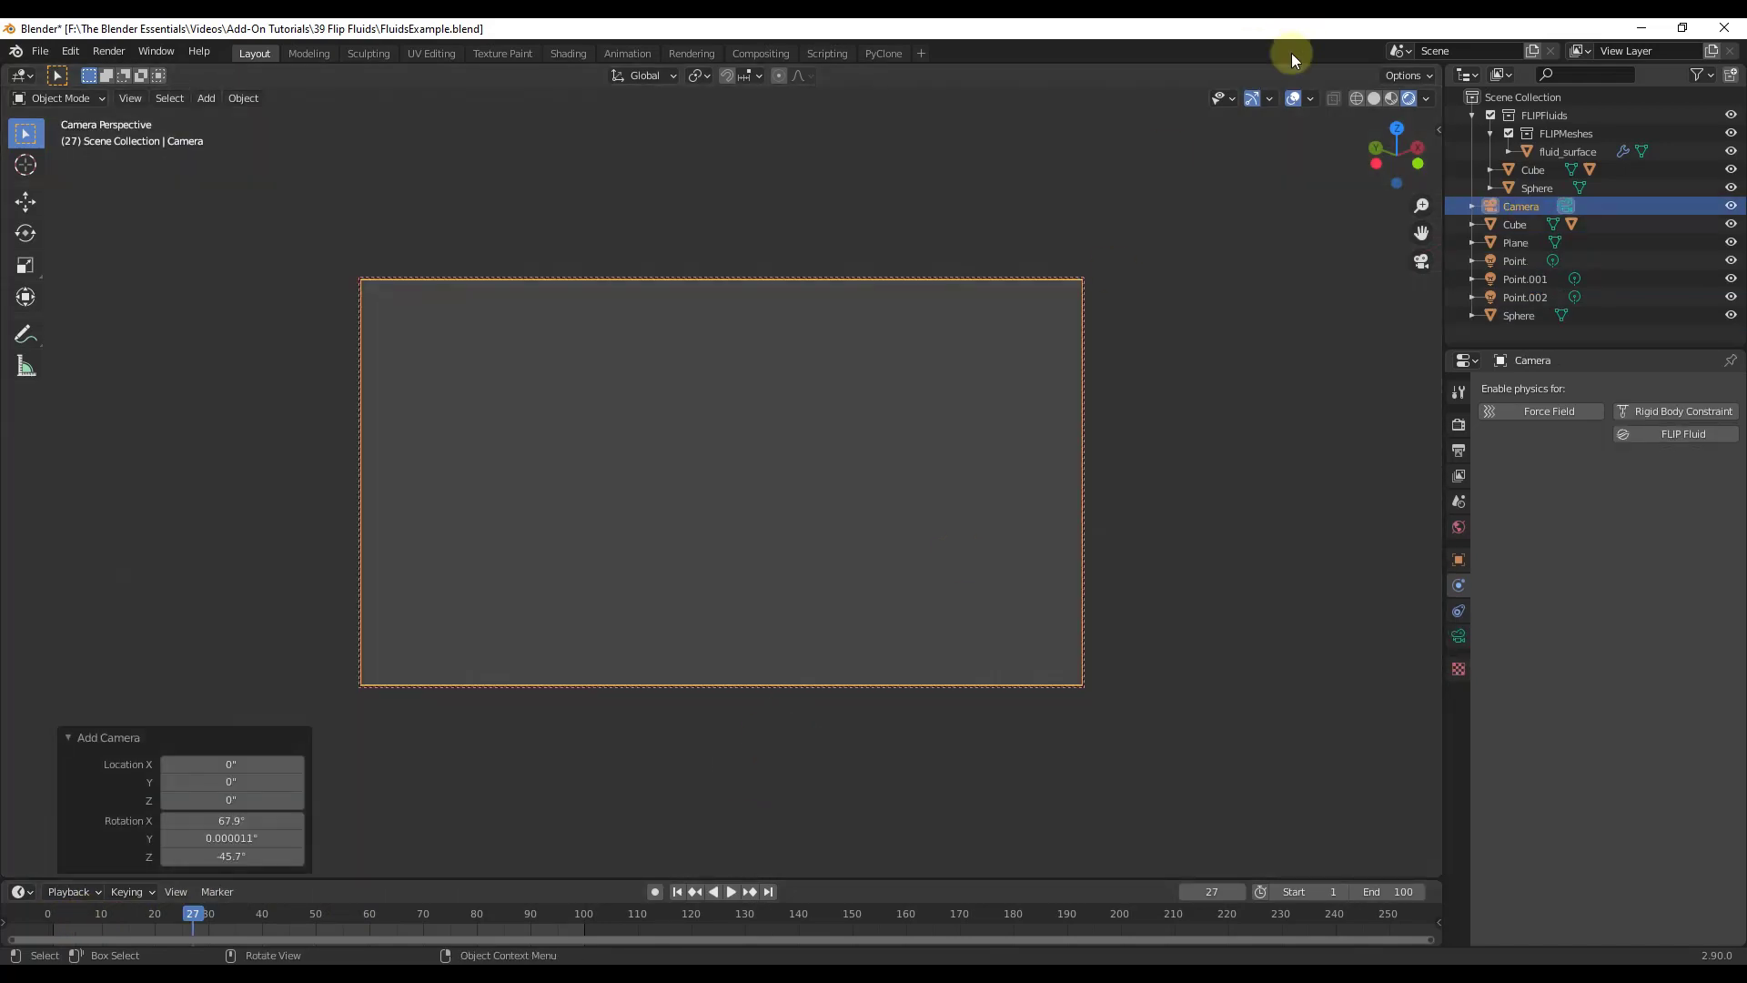
right_click(767, 471, "shift")
scroll(756, 458, "down", 5)
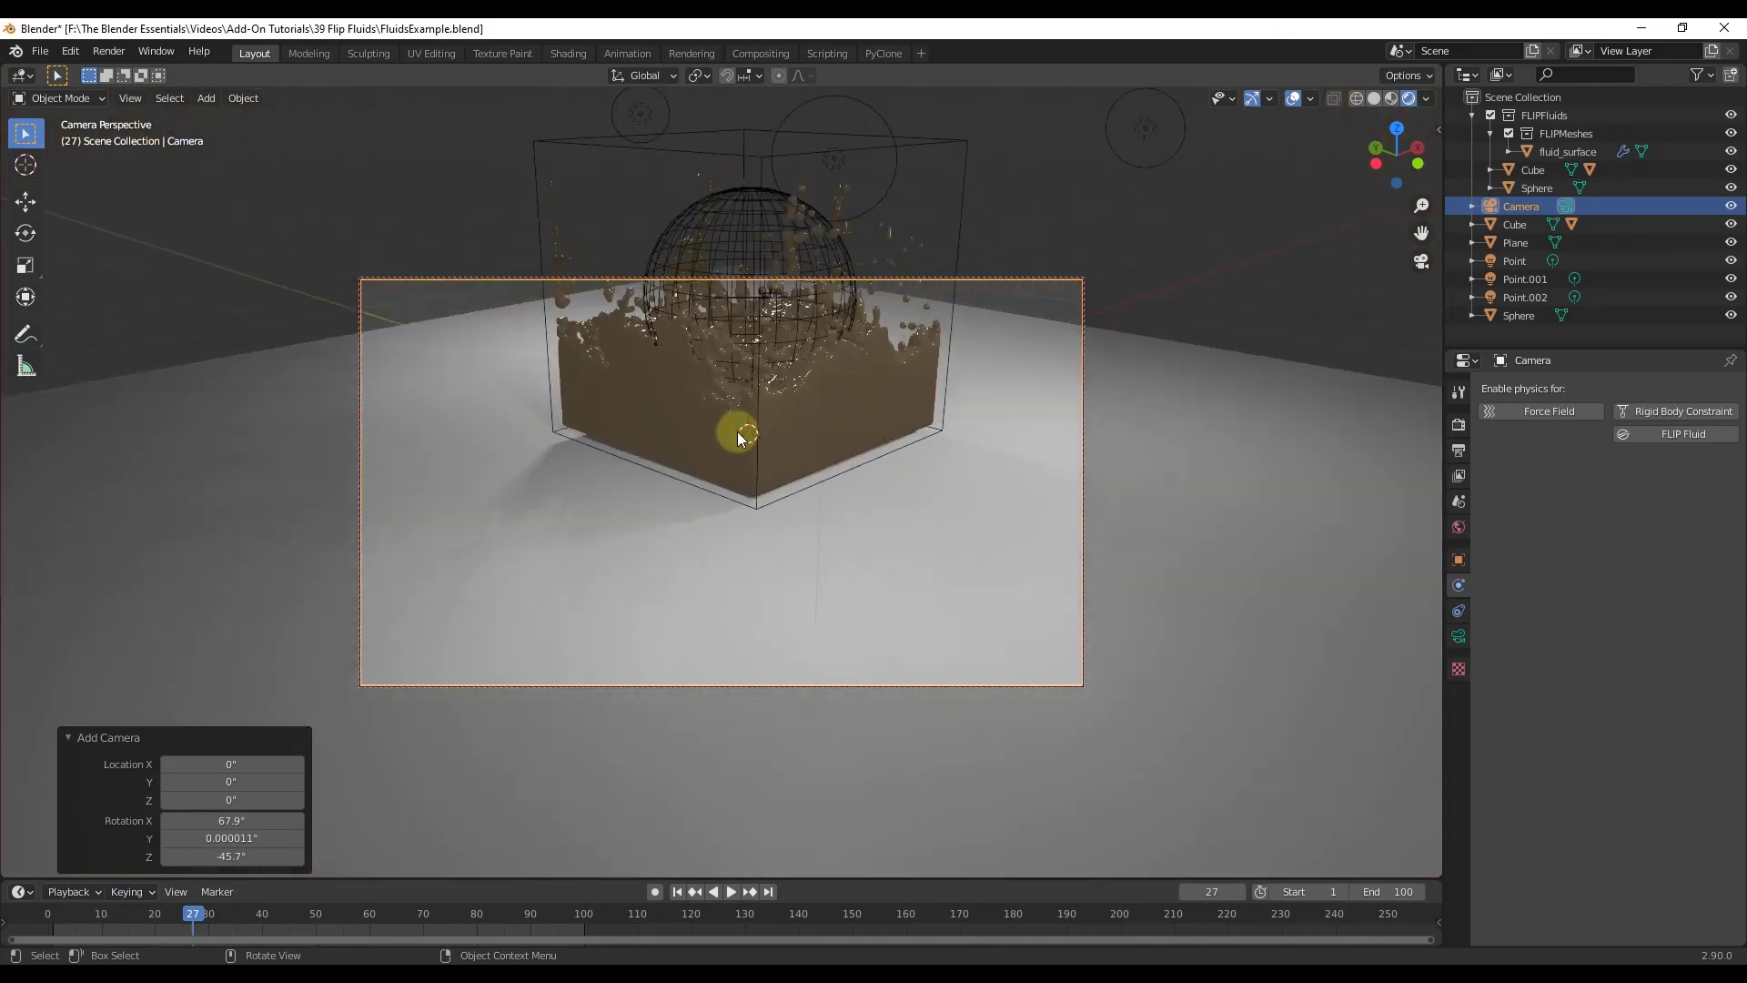
middle_click_drag(733, 436, 892, 559)
Select the domain cube and play the baked simulation from frame 0 through the camera.
left_click(1209, 581)
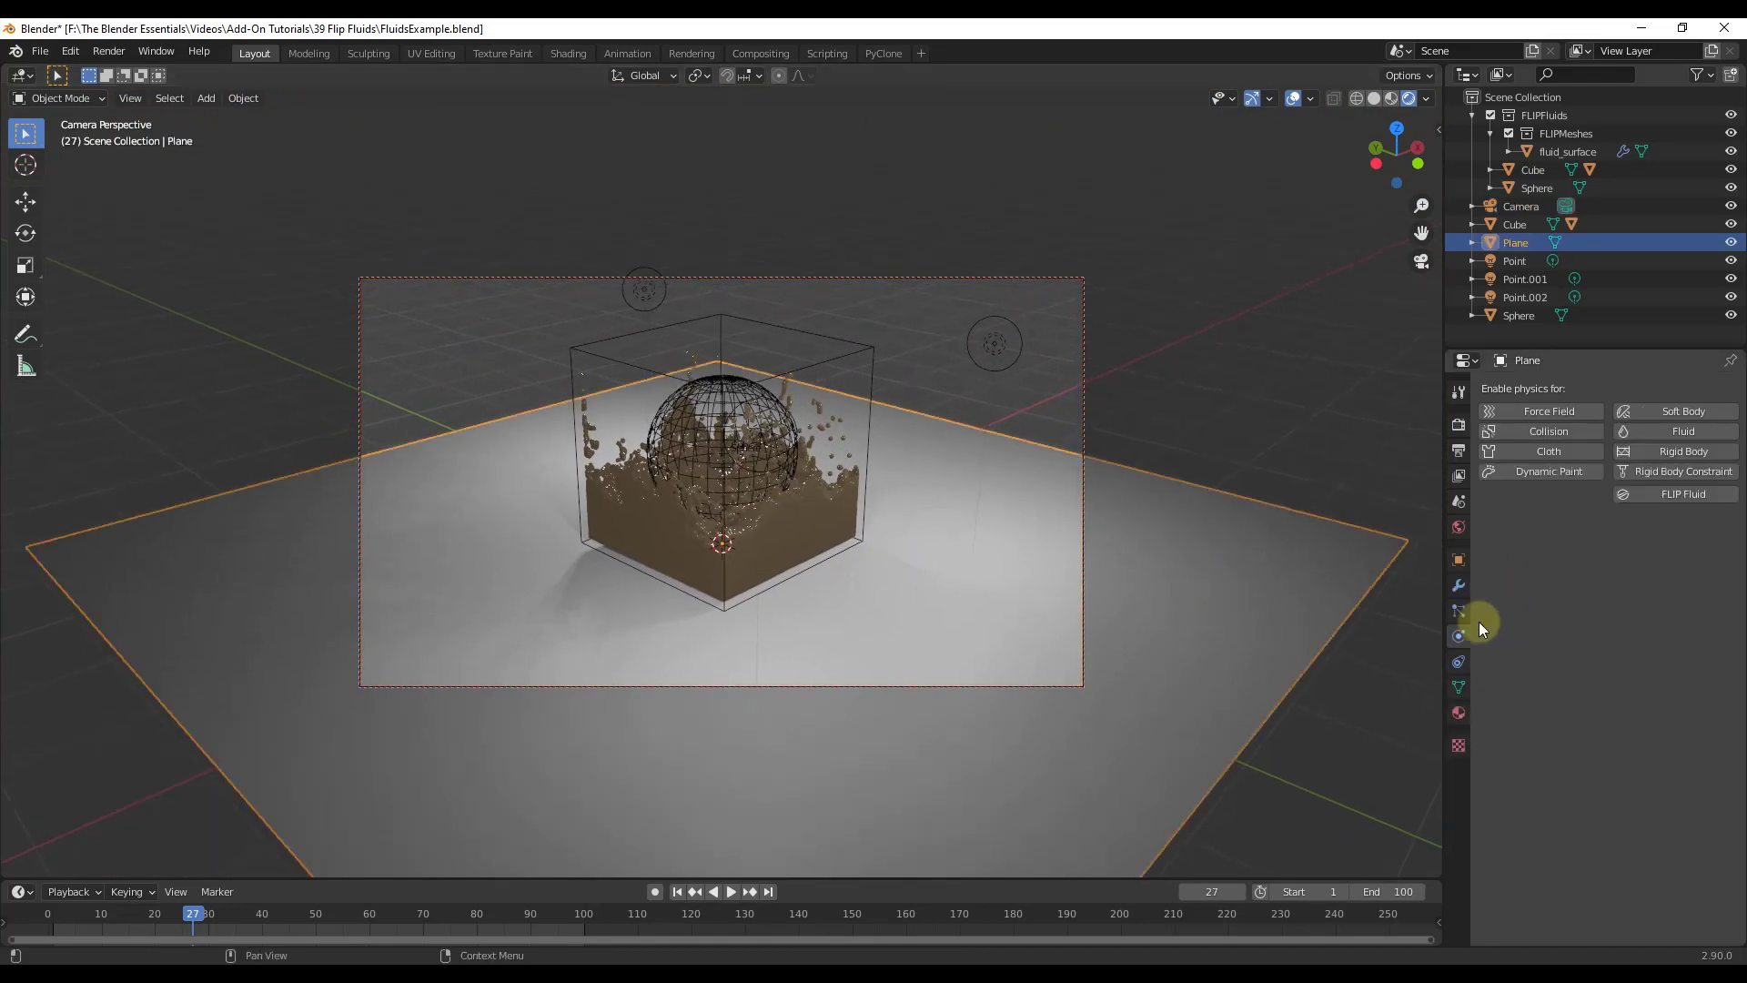
left_click(867, 357)
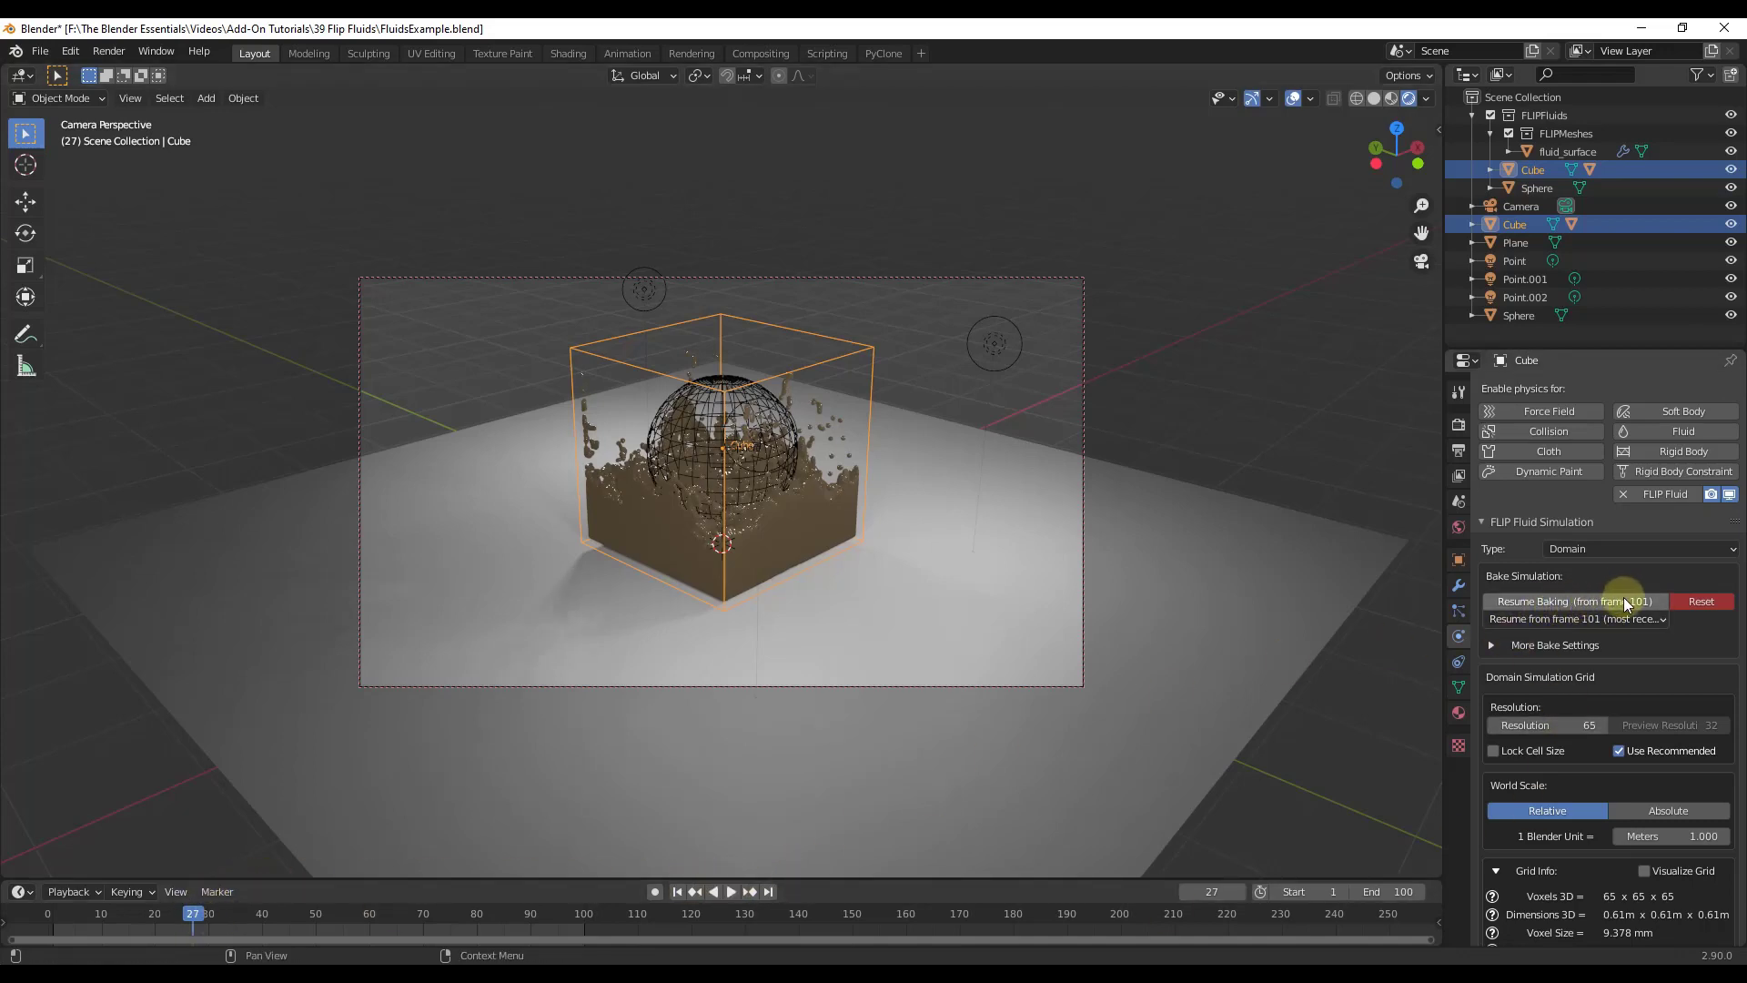
key("space")
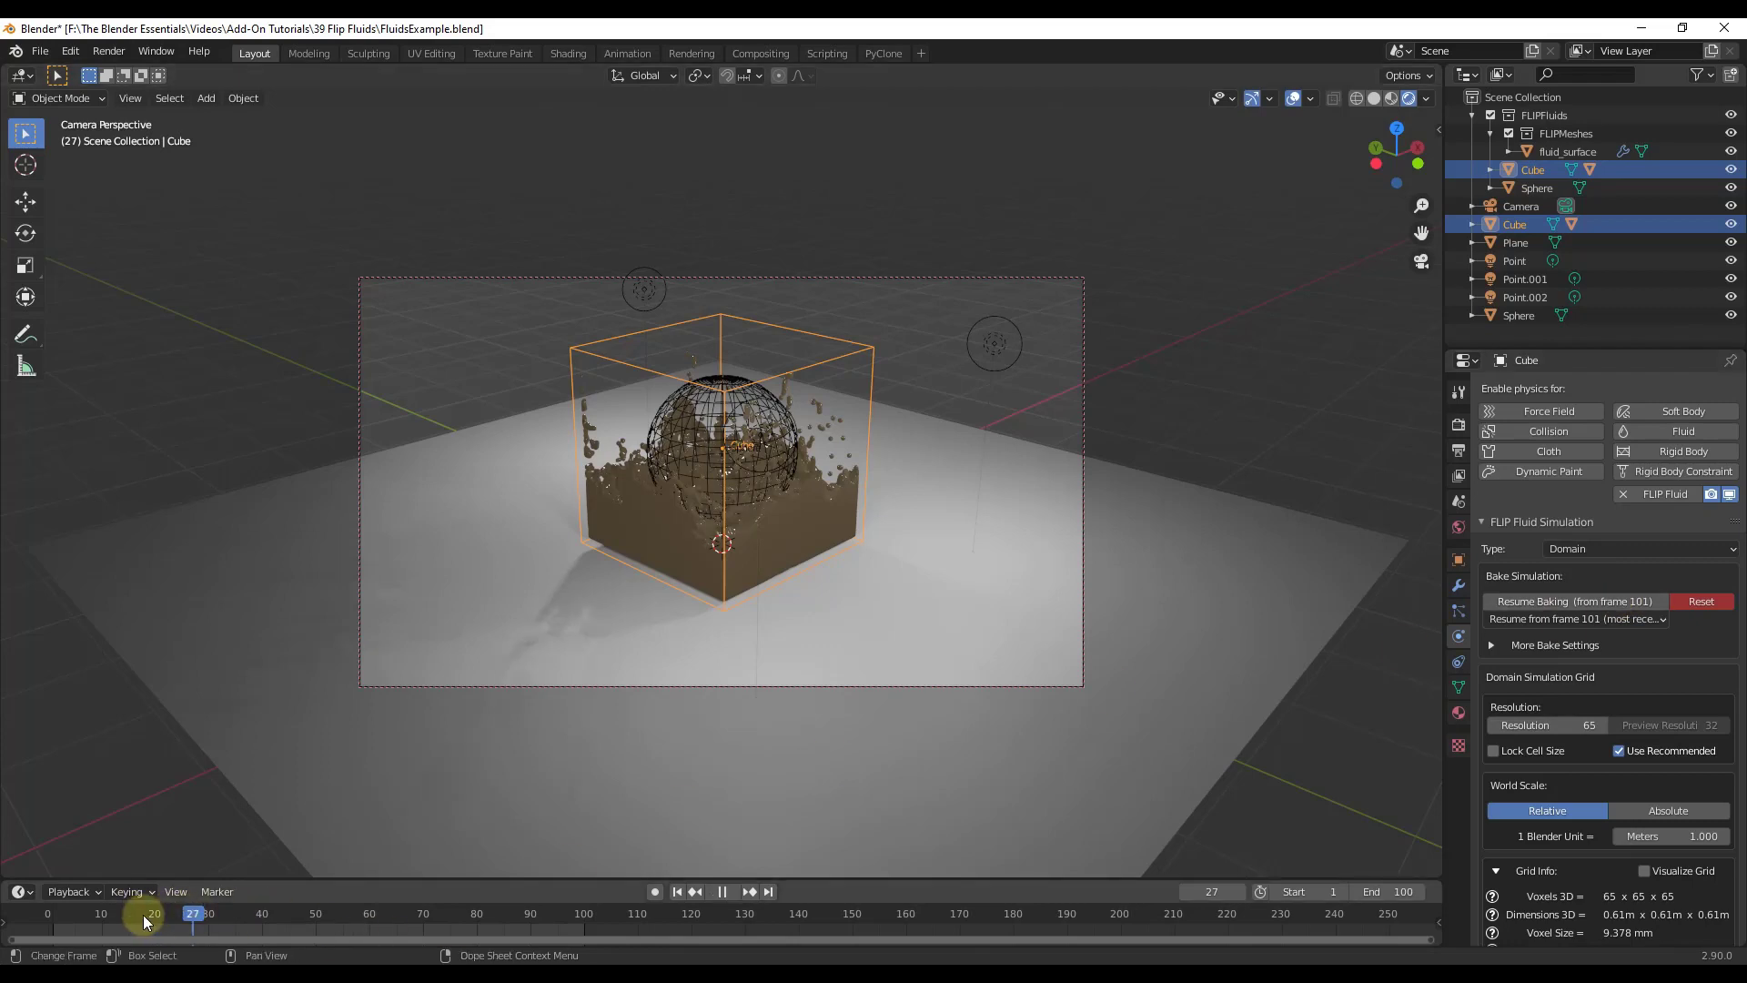
left_click(48, 919)
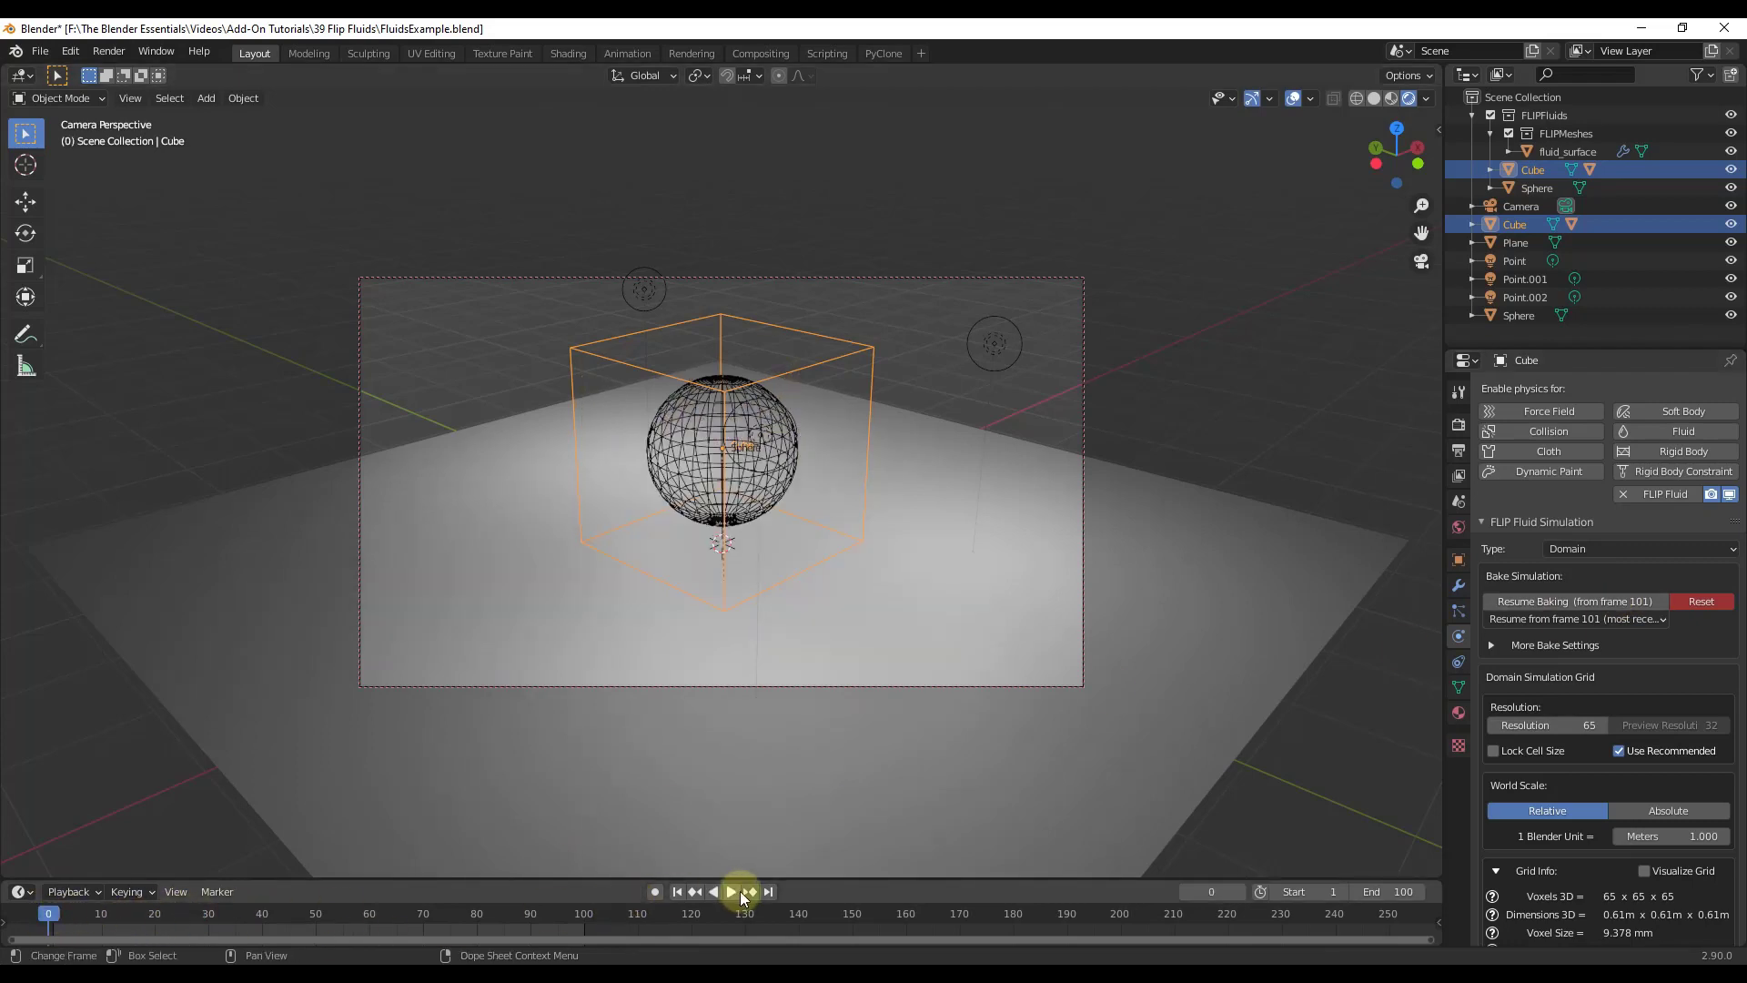
left_click(731, 892)
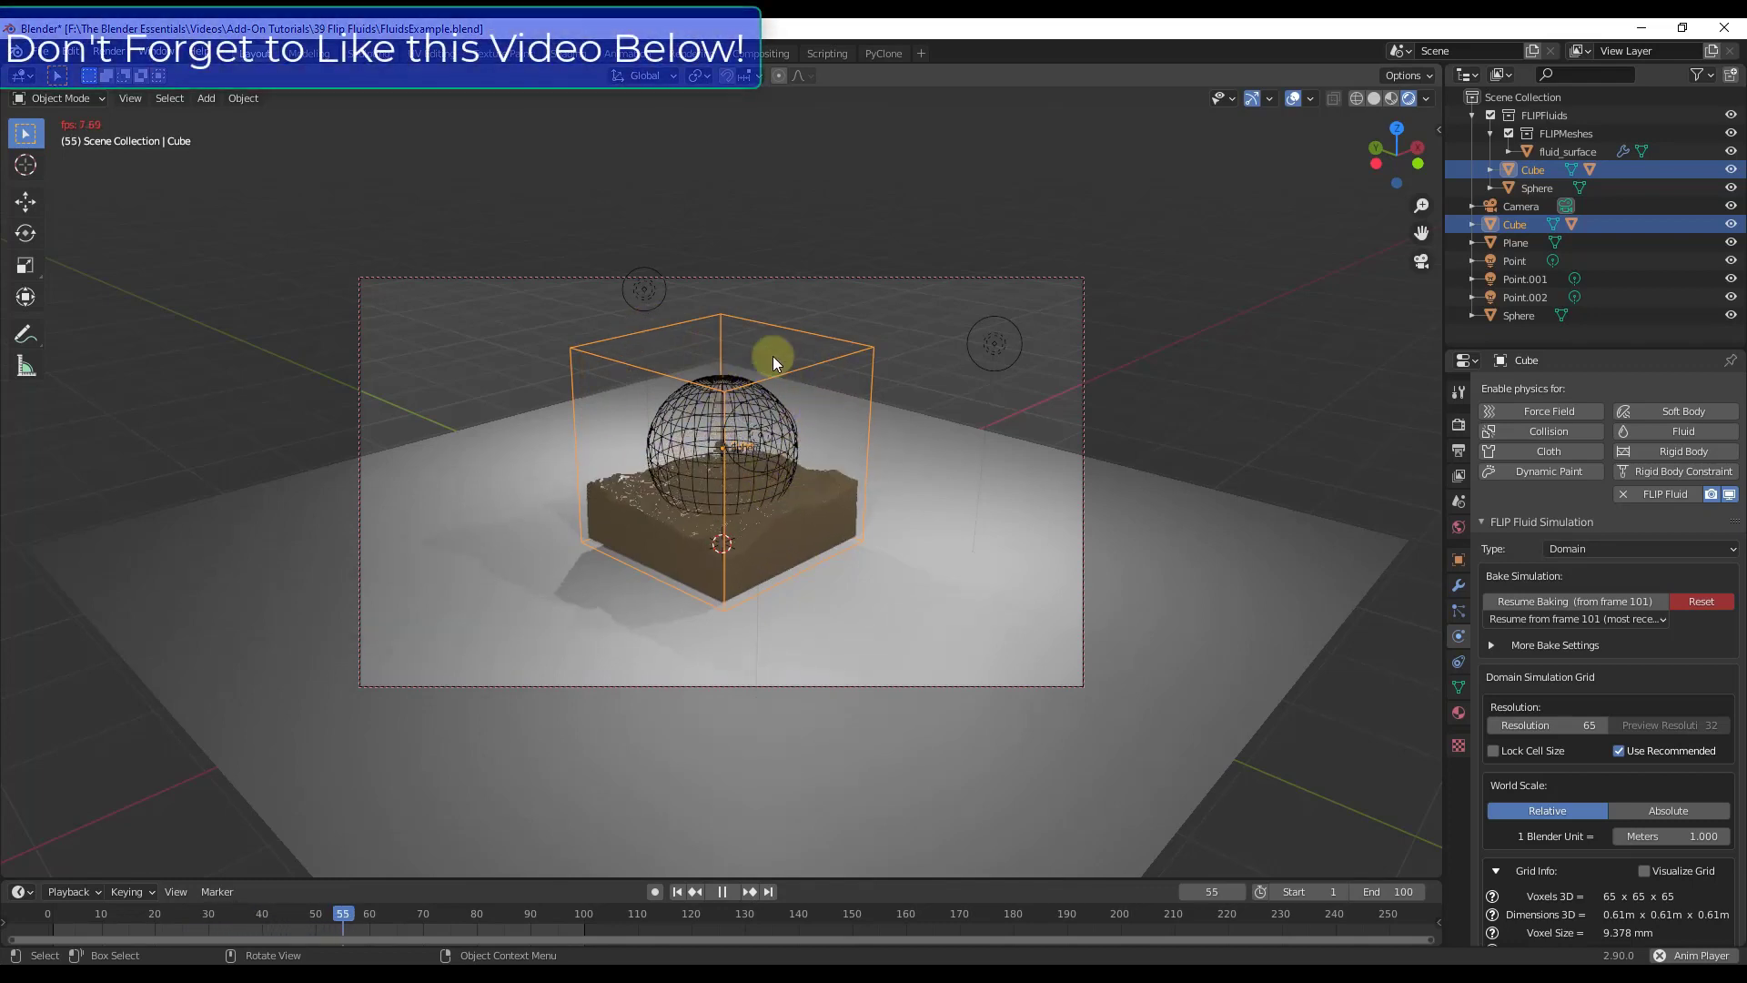
left_click(724, 891)
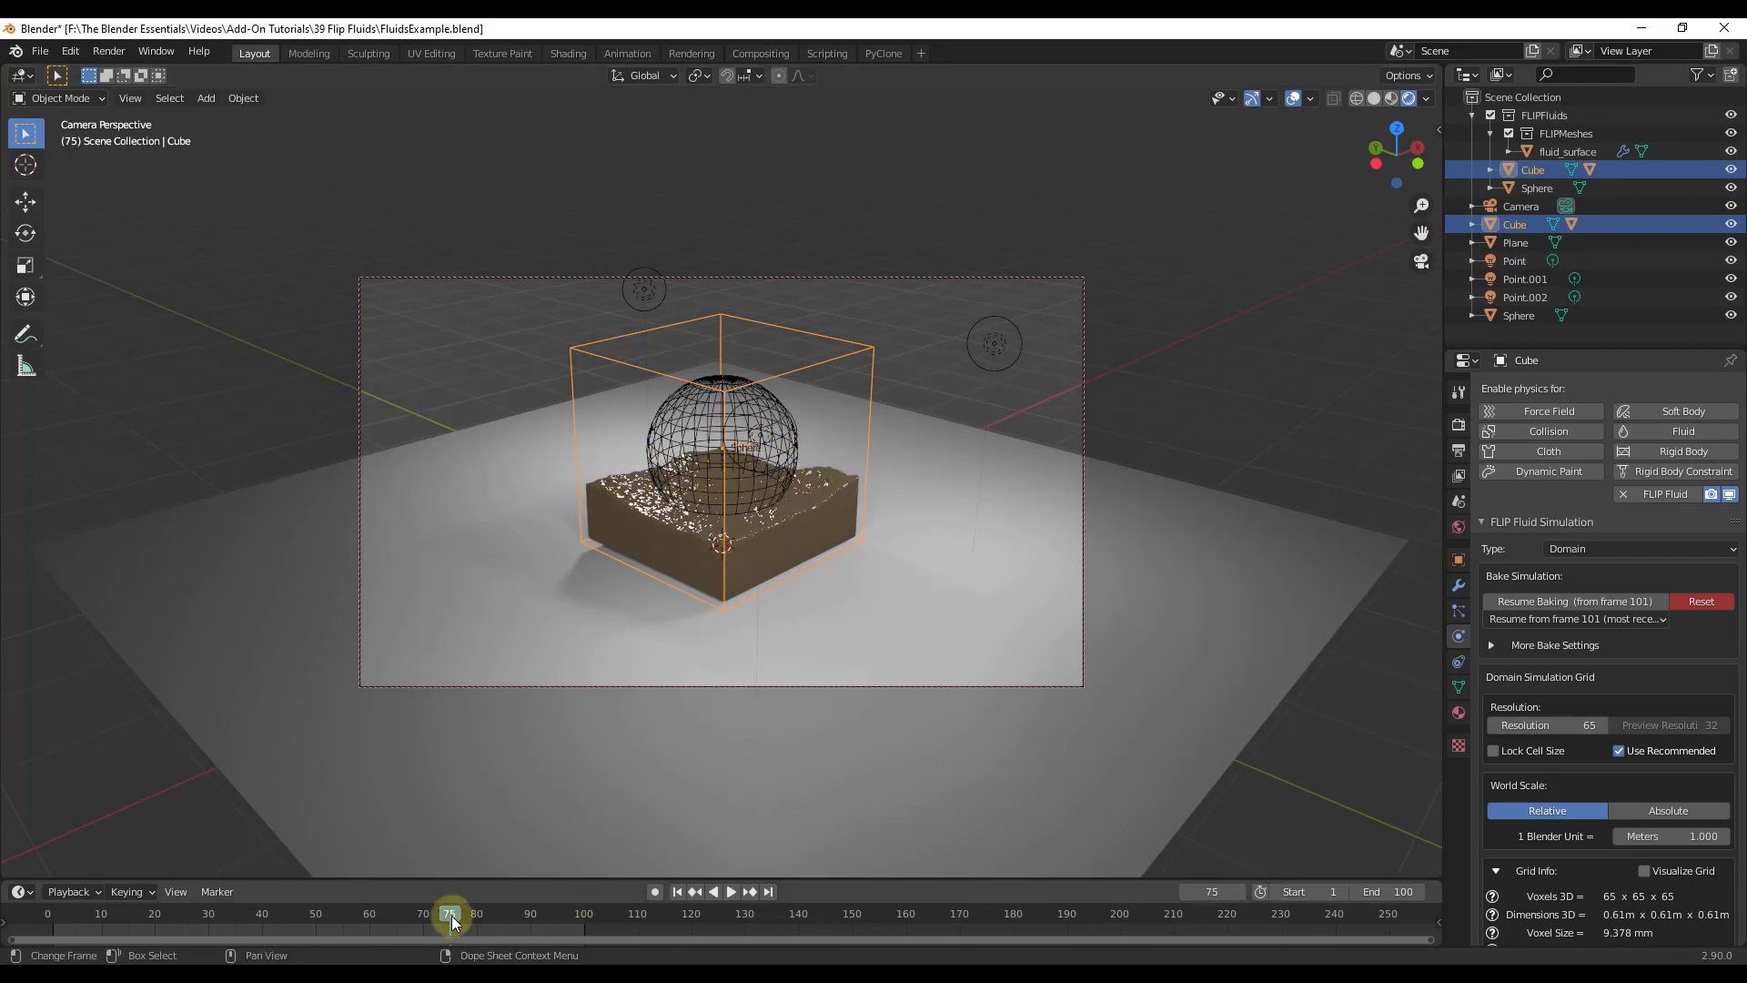
Scrub the timeline back to frame 2, where the fluid is still a sphere.
key("space")
left_click(64, 915)
key("space")
left_click_drag(62, 915, 58, 914)
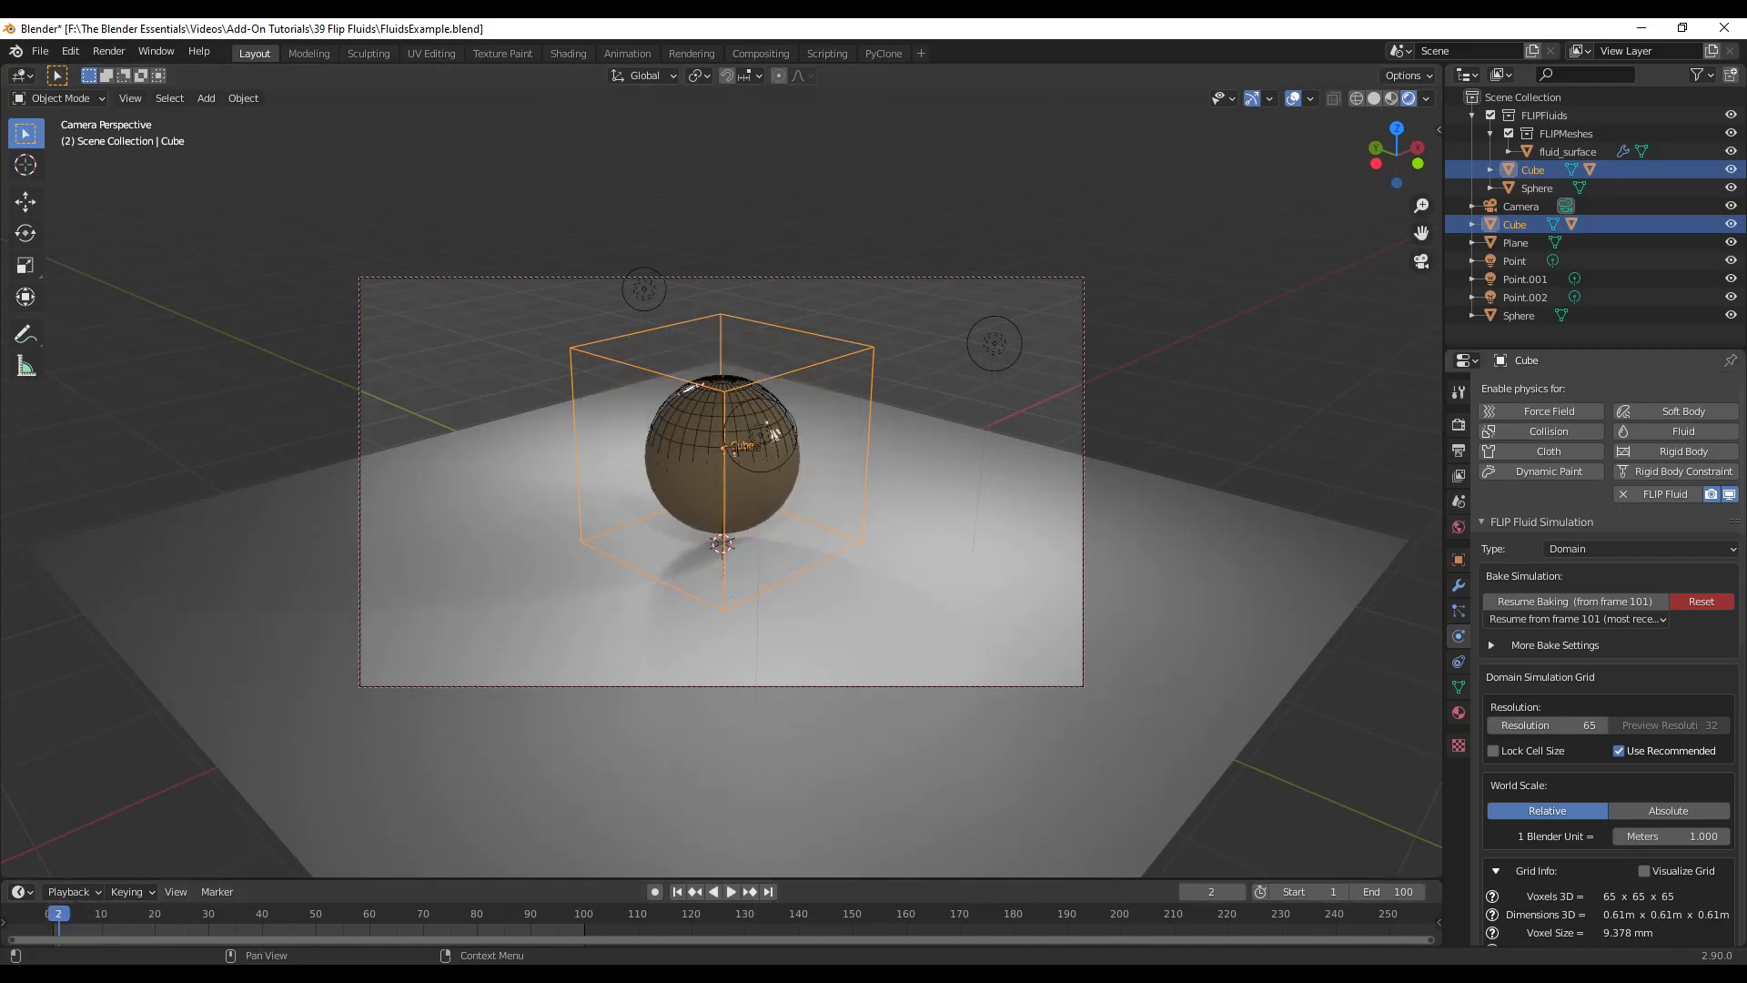
On the domain cube, assign FF Foam as the foam material, FF Bubble as the bubble material and FF Spray as the spray material.
left_click(682, 487)
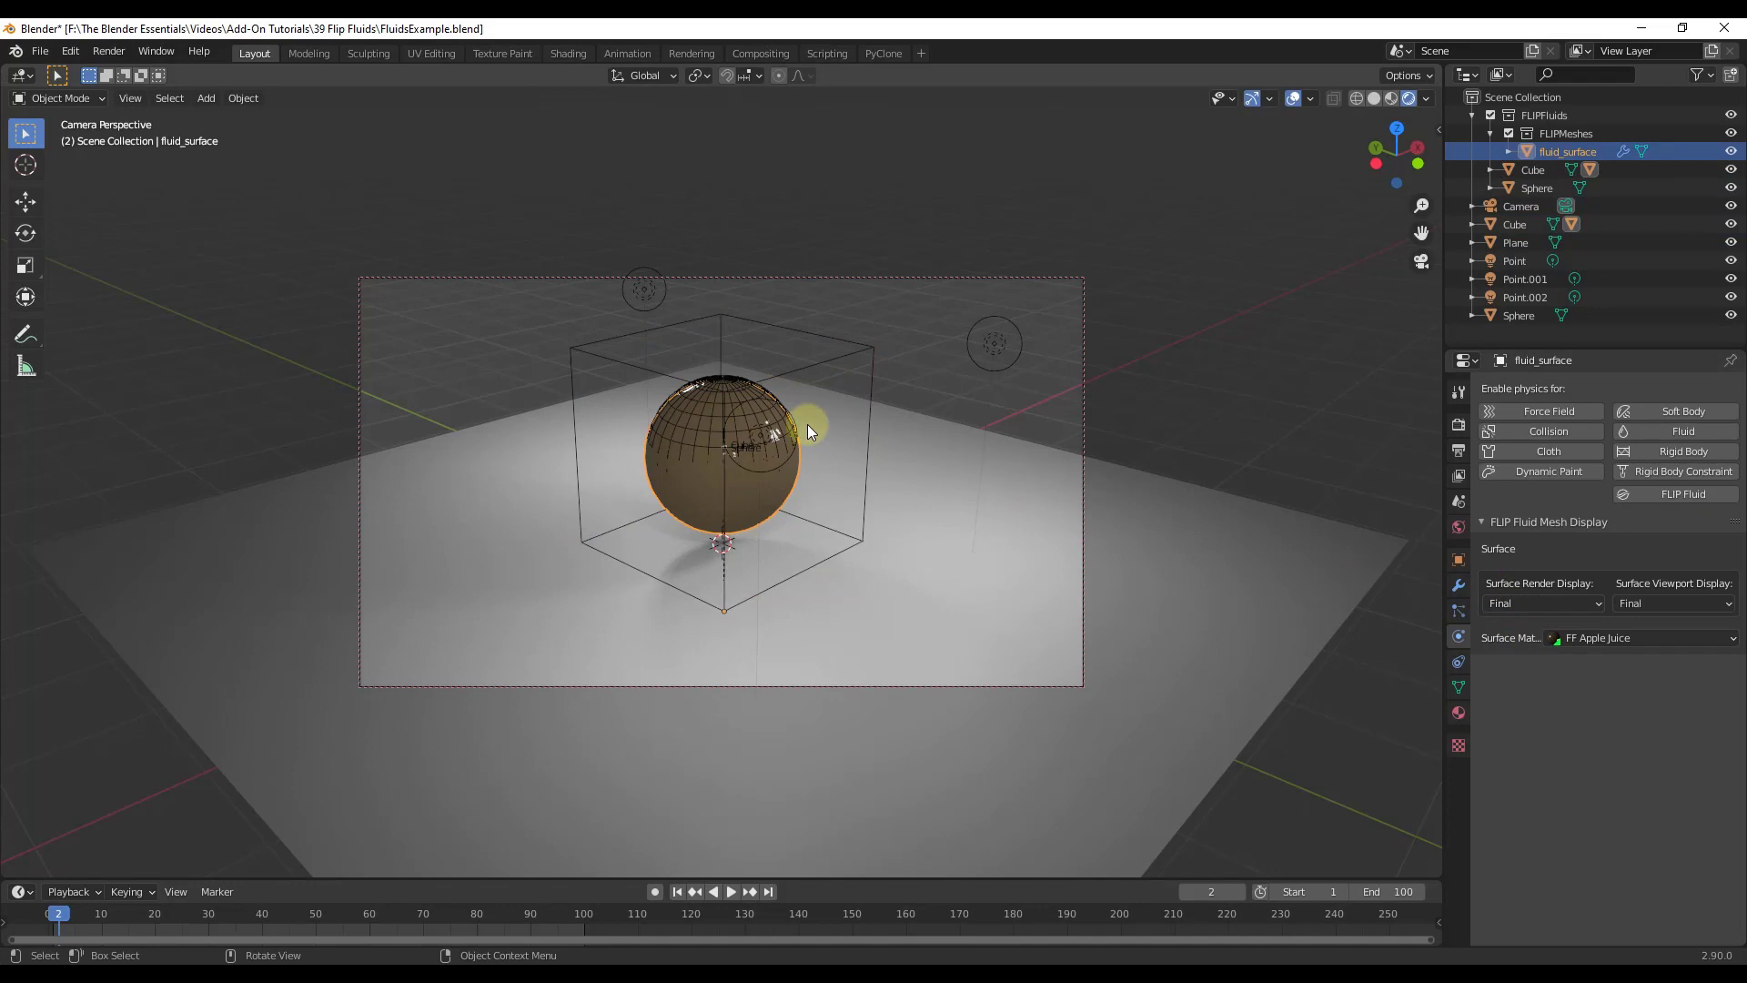
left_click(777, 364)
left_click(1570, 691)
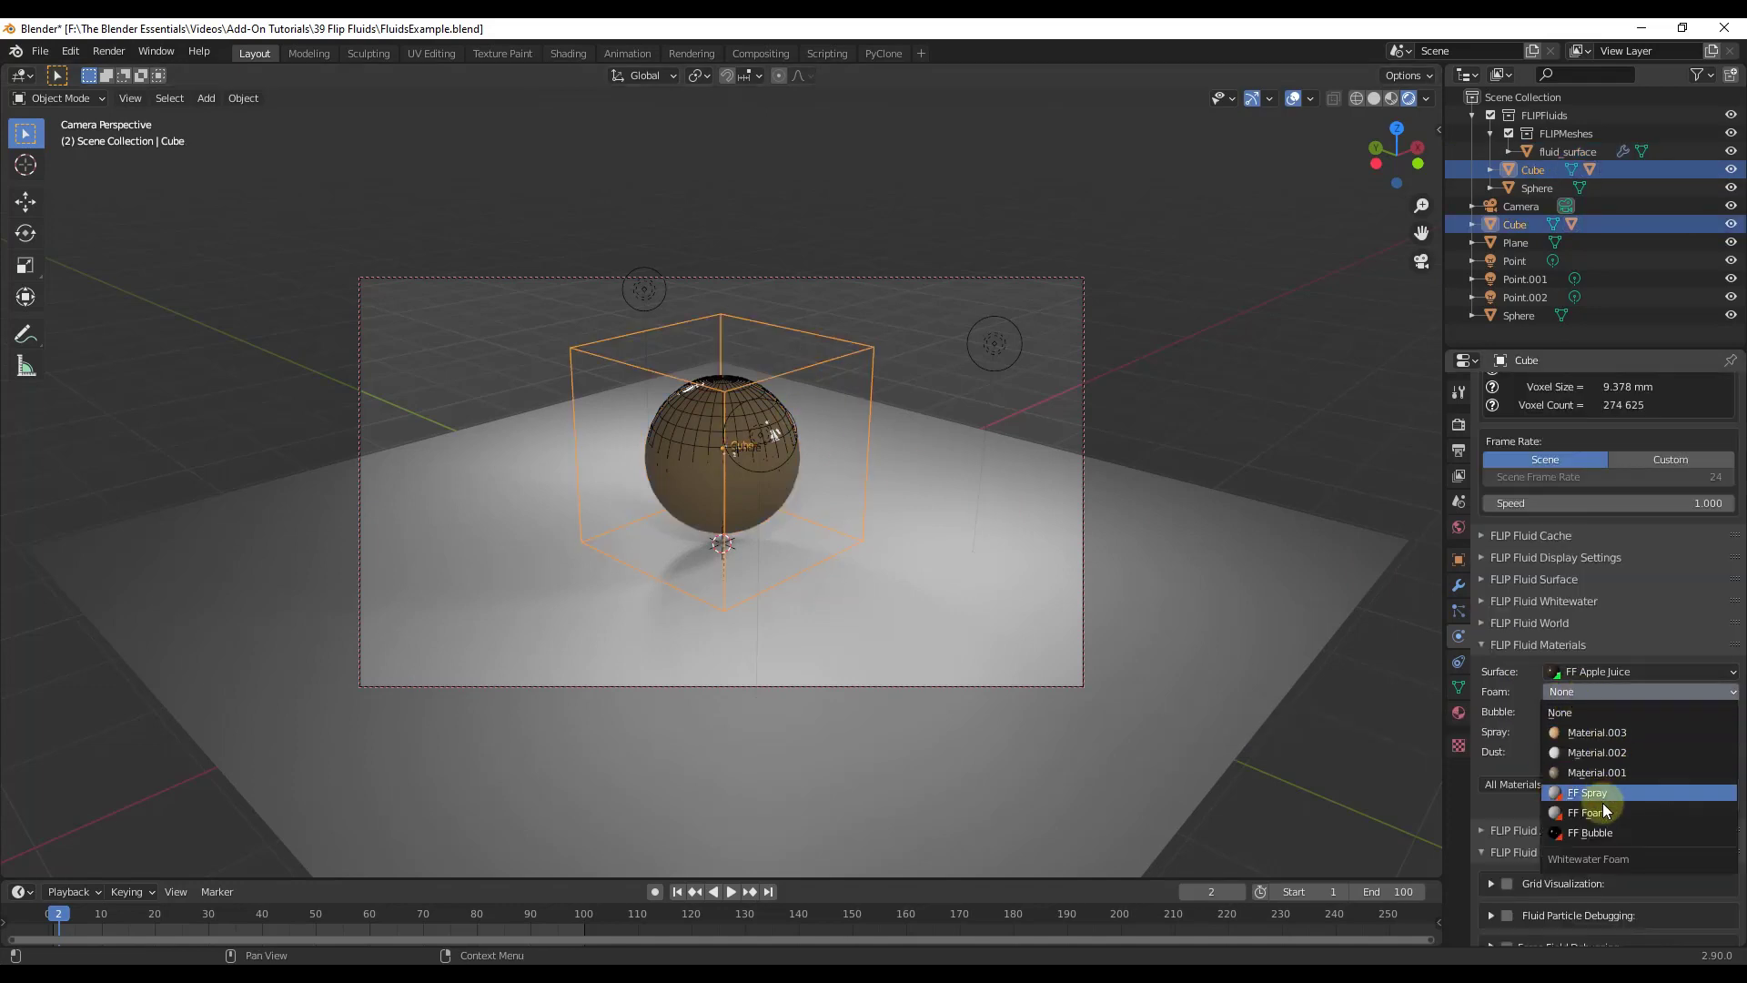
left_click(1603, 811)
left_click(1559, 714)
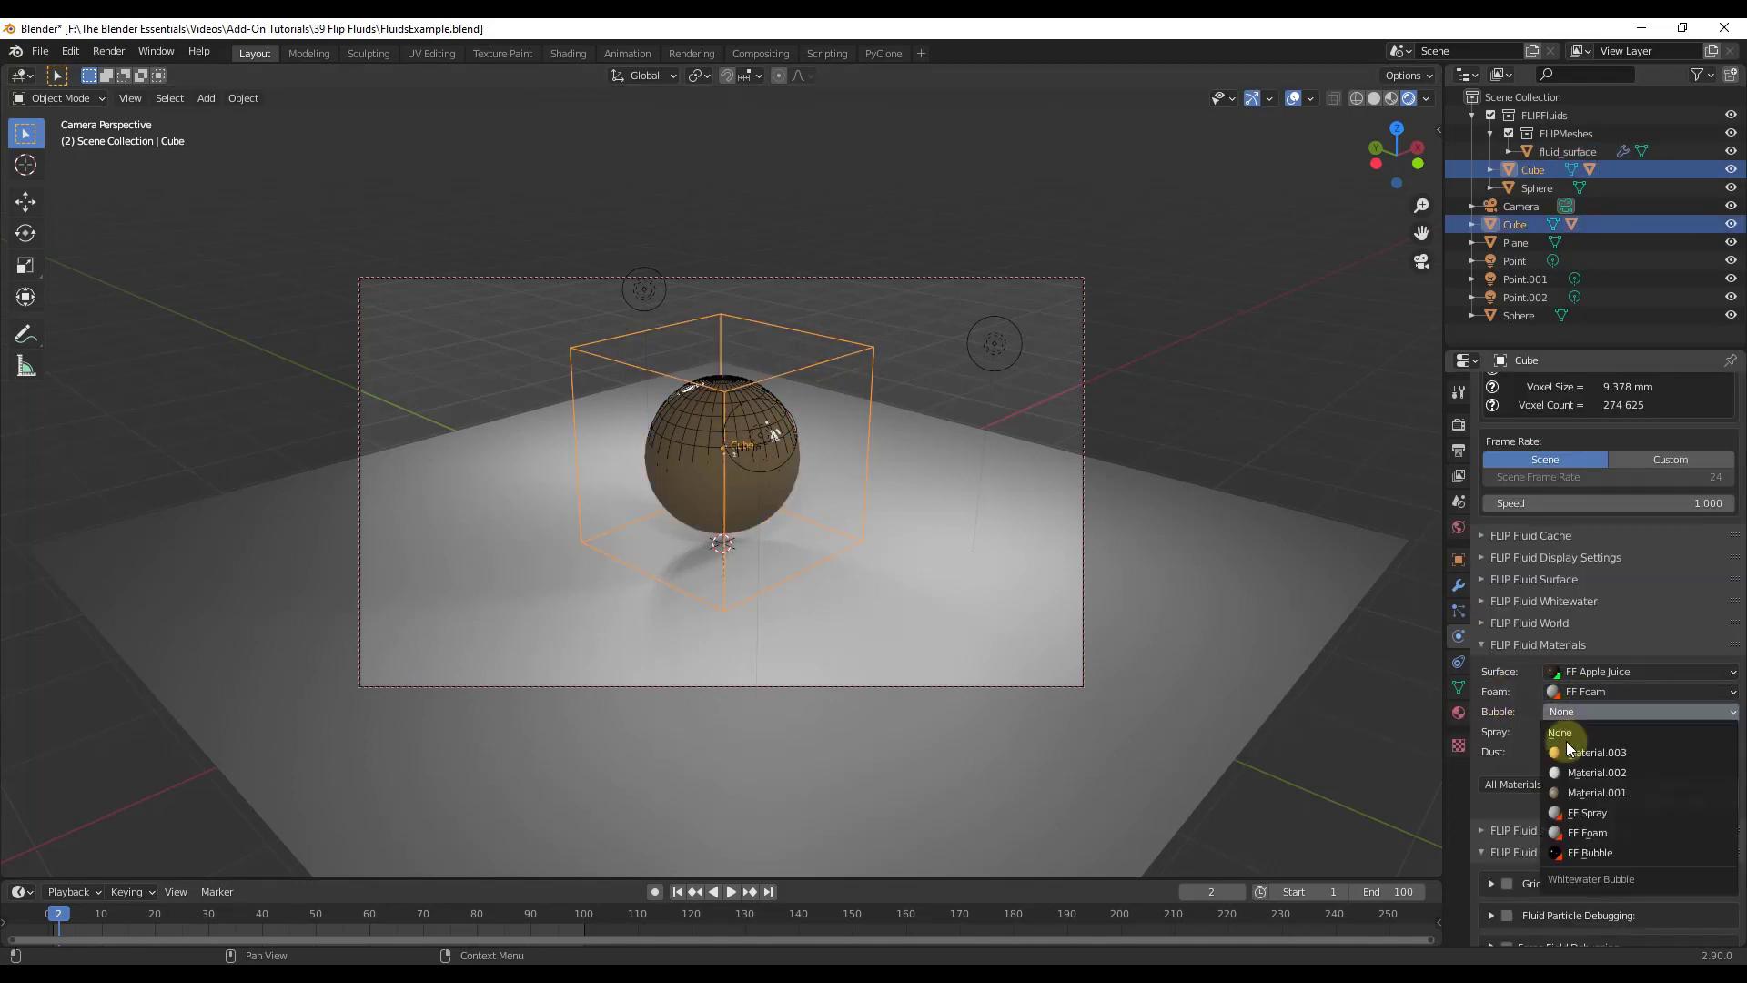
left_click(1580, 853)
left_click(1570, 733)
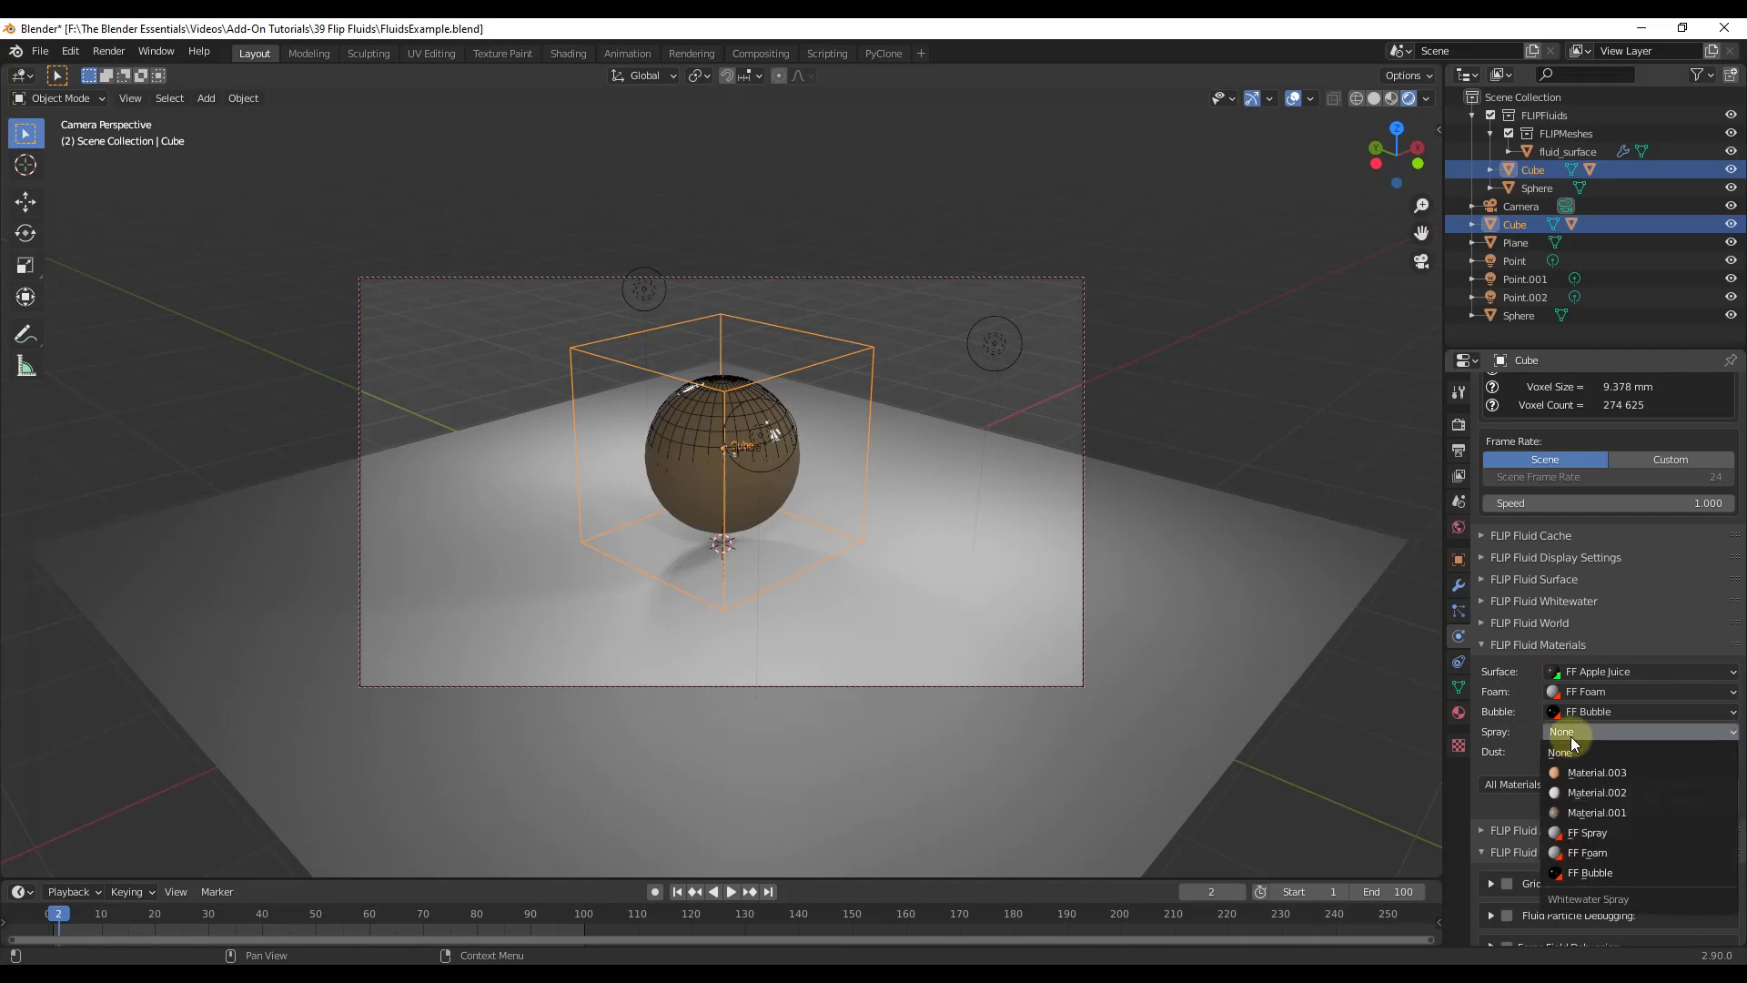
left_click(1598, 835)
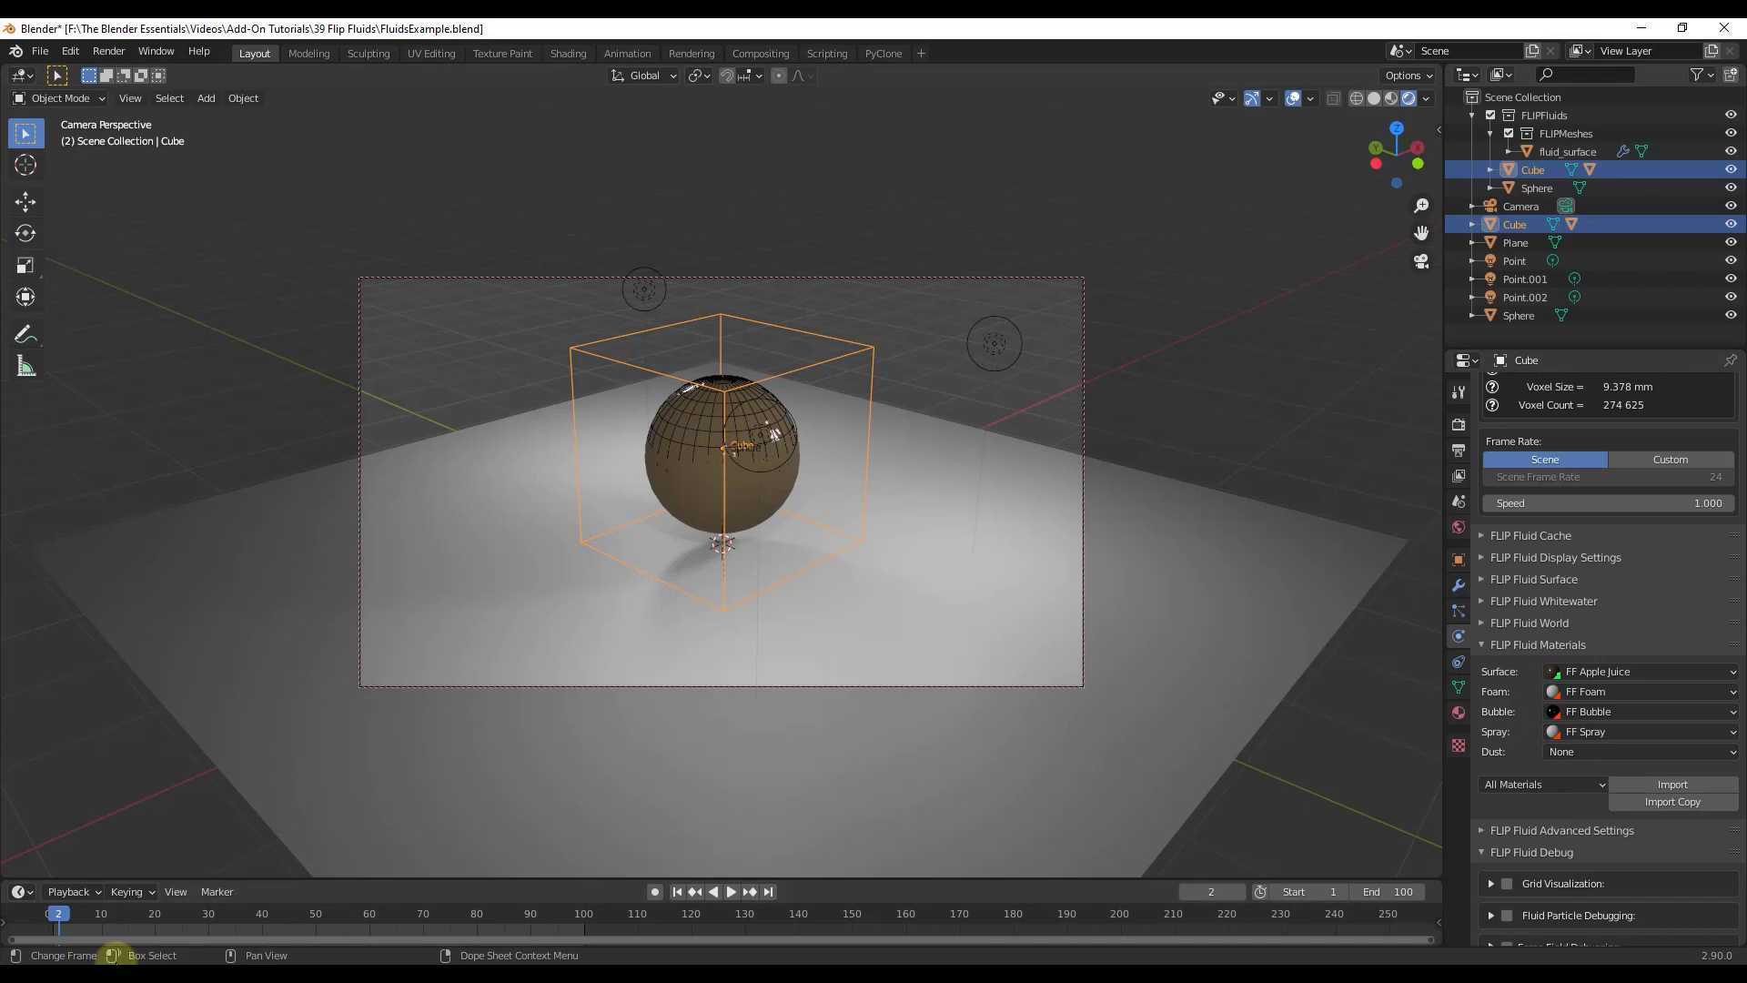
Play the simulation with the whitewater materials, scrub back to frame 1 and stop playback.
key("space")
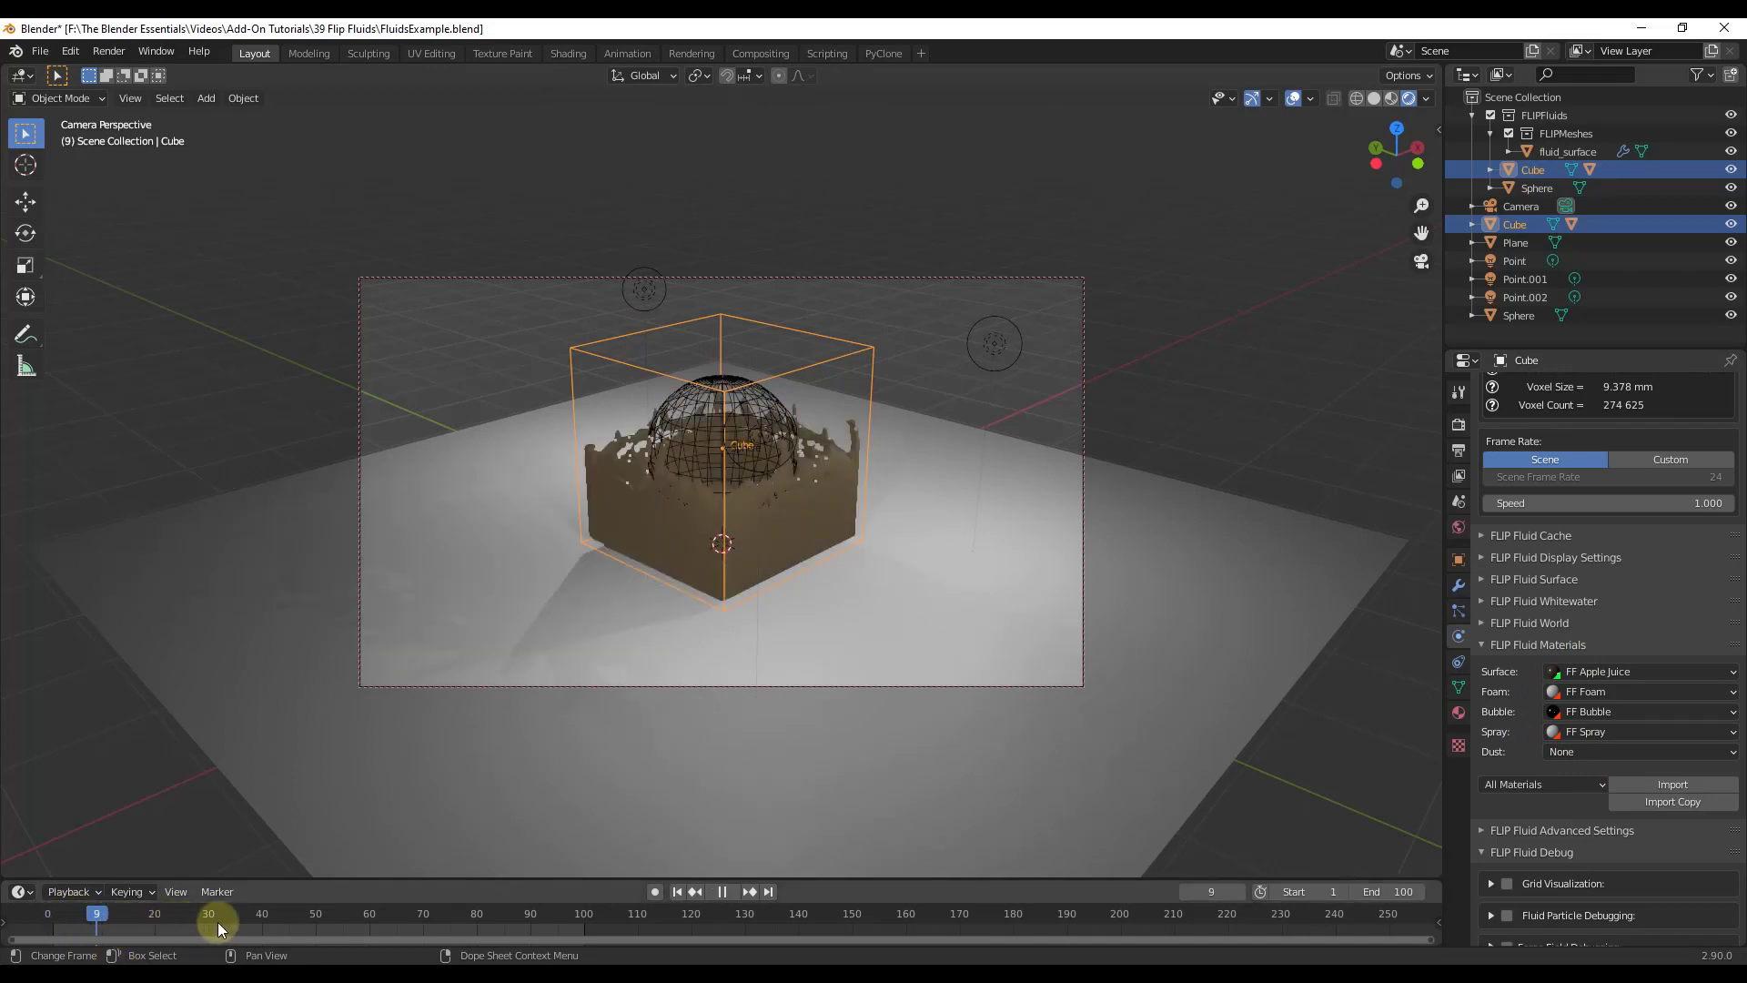
left_click_drag(217, 921, 53, 917)
key("space")
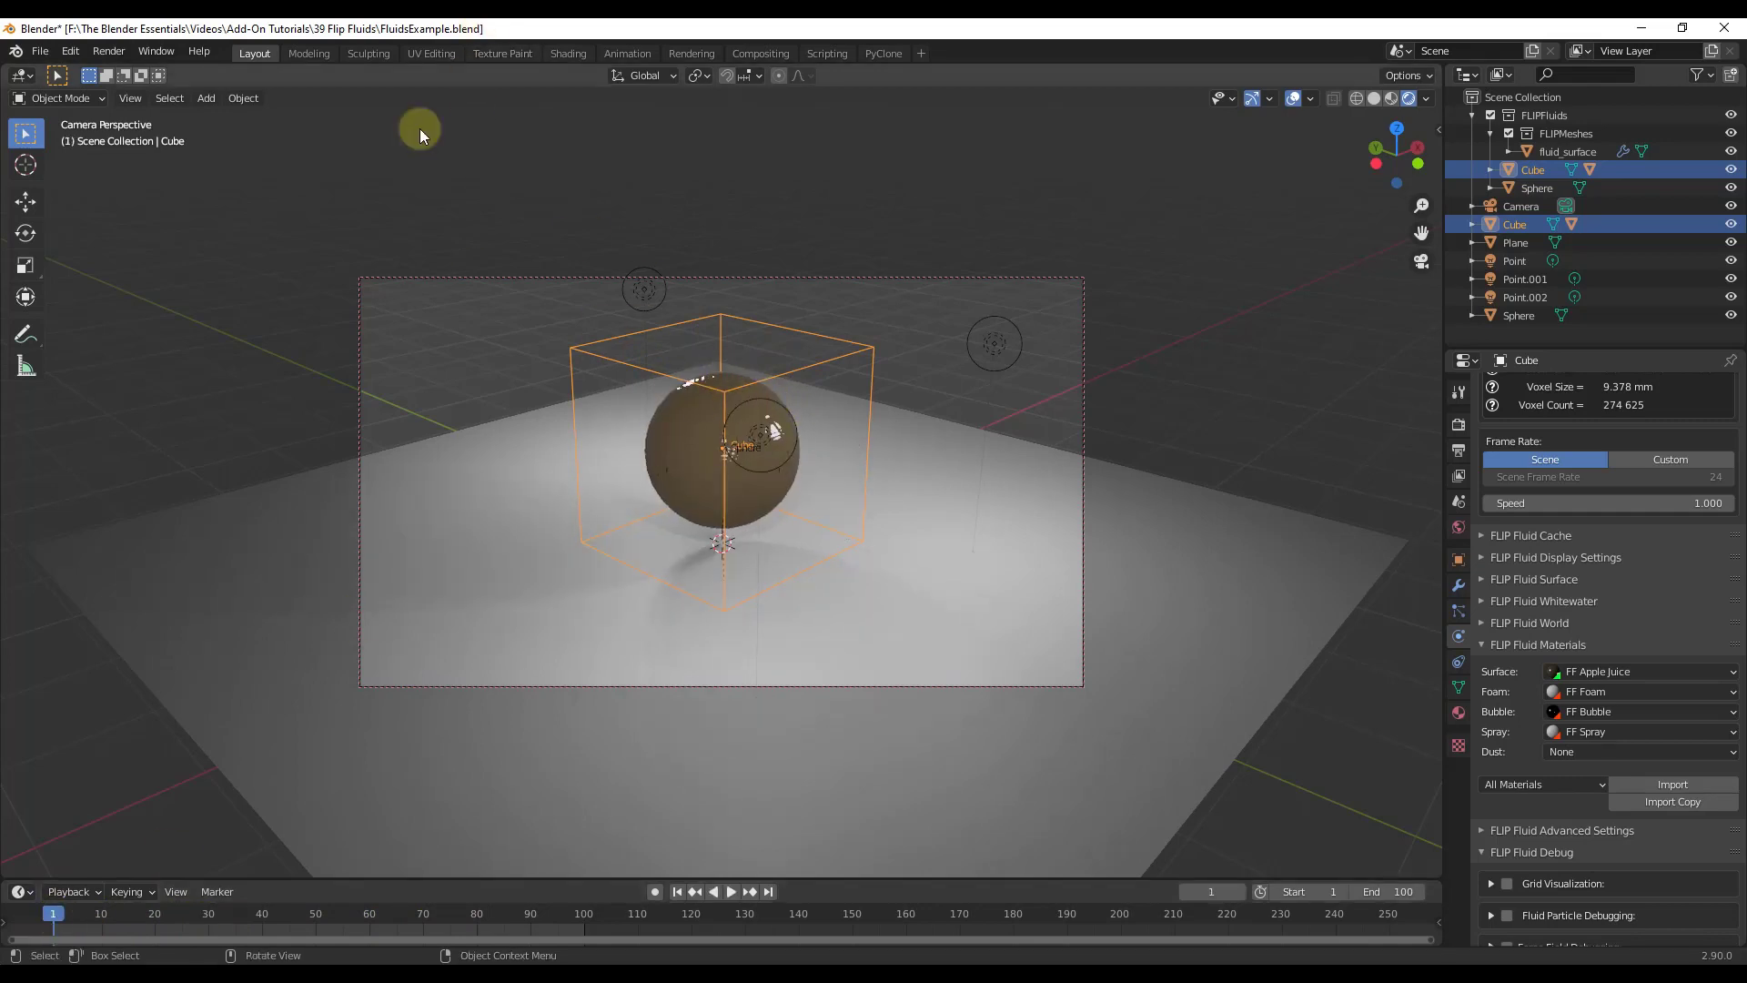
Render a still image of frame 1 through the camera.
left_click(112, 53)
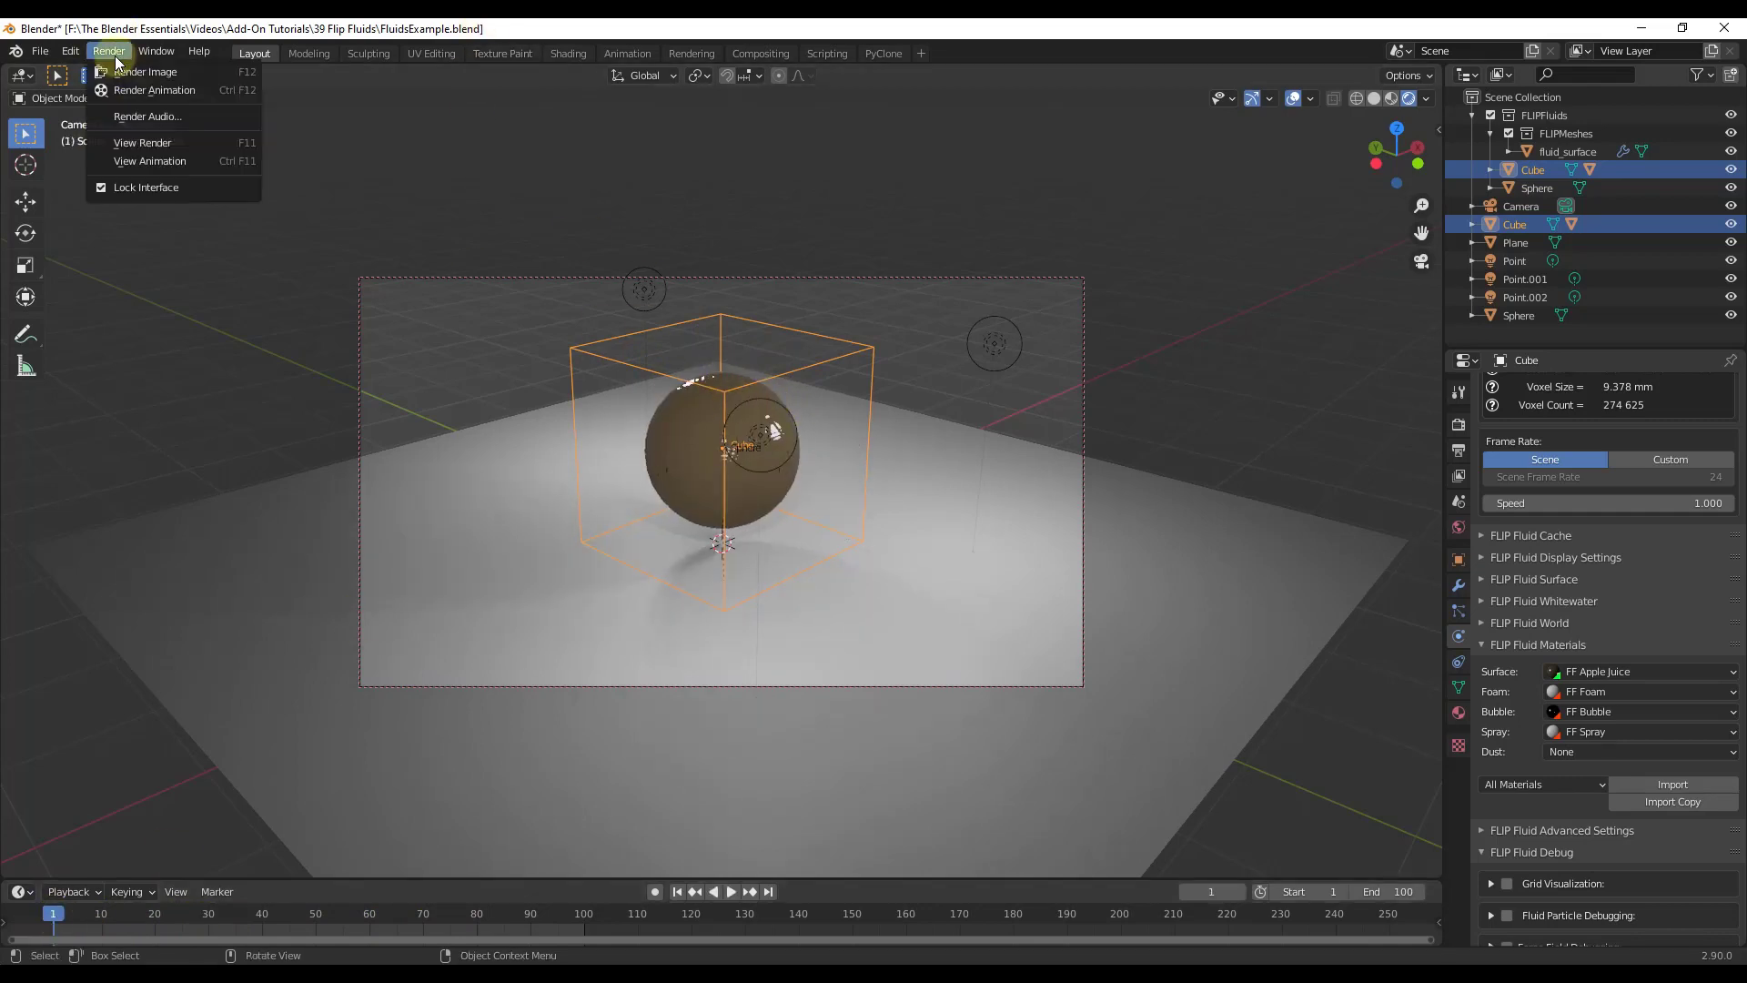
left_click(110, 52)
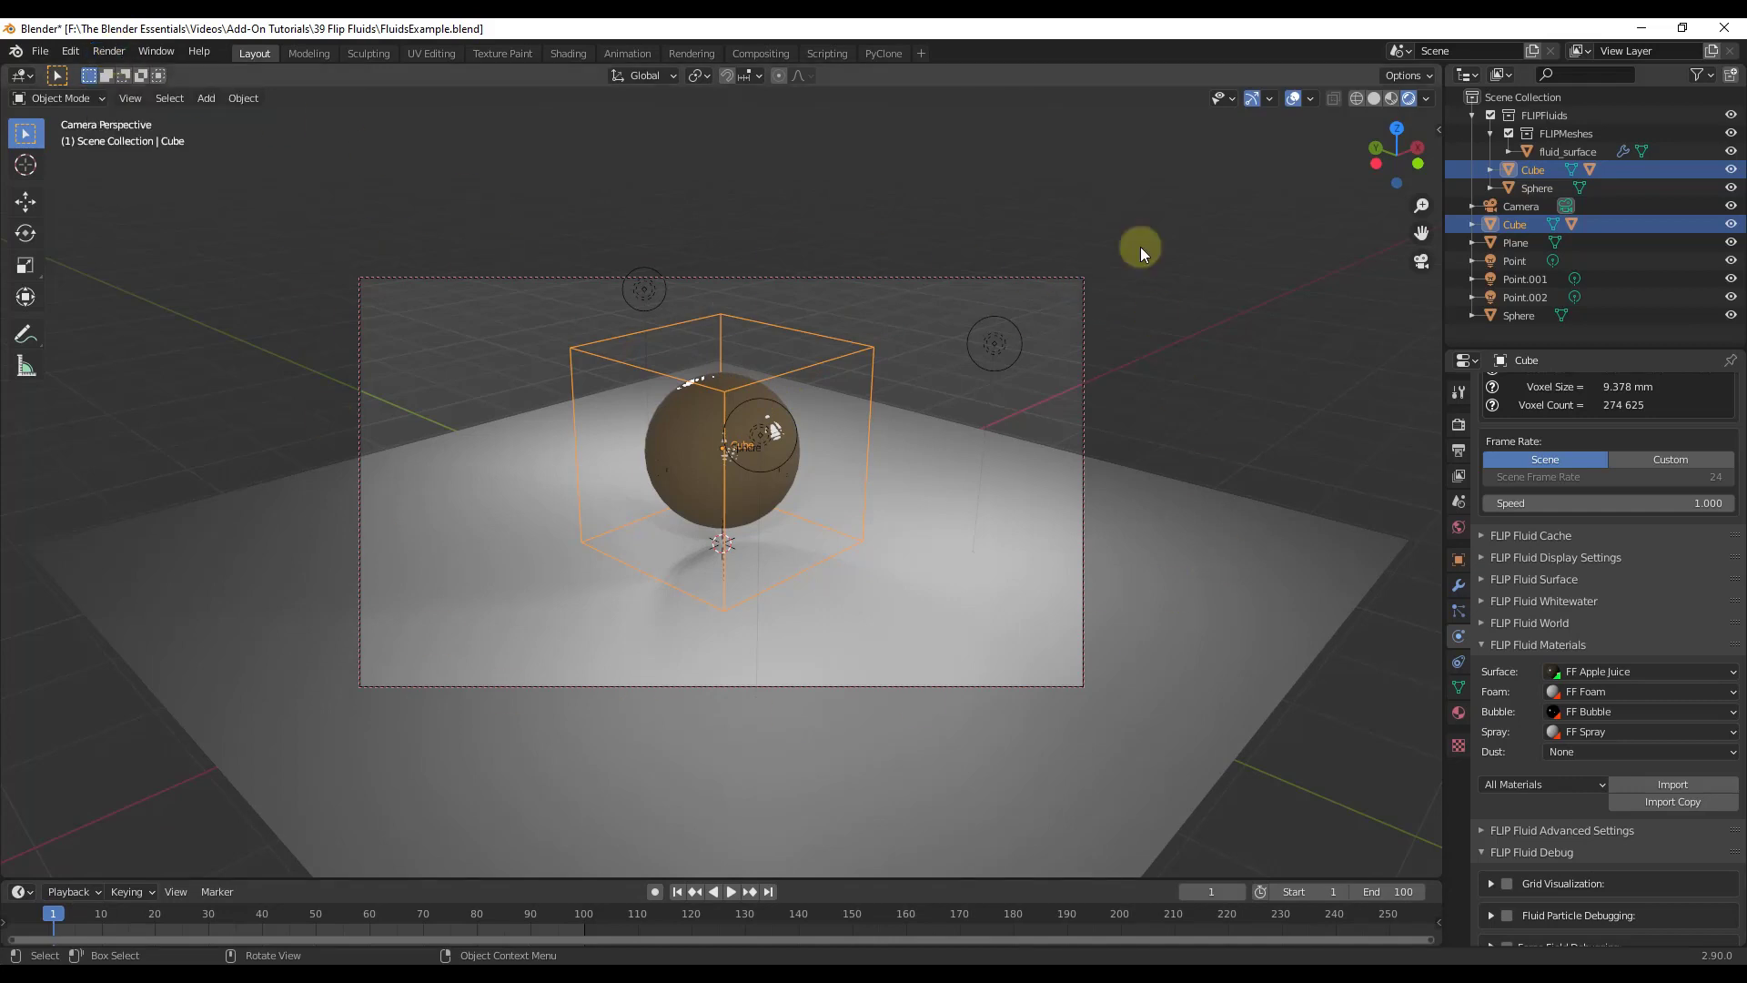
left_click(102, 52)
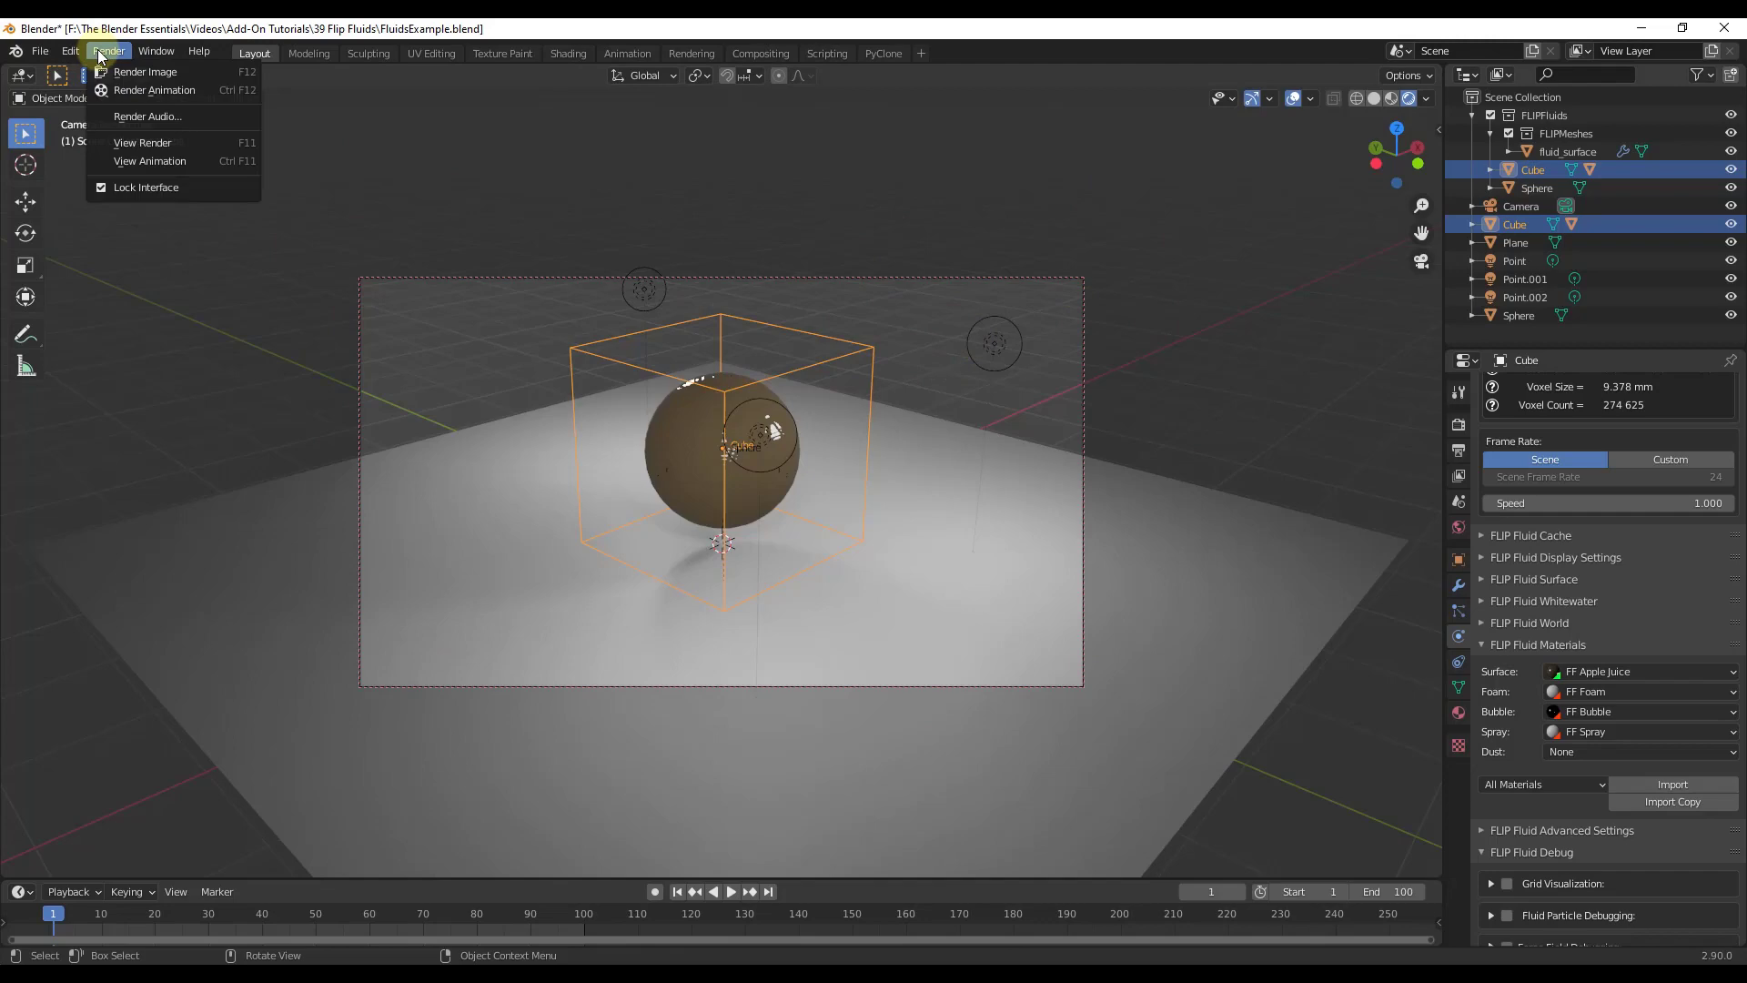
left_click(136, 72)
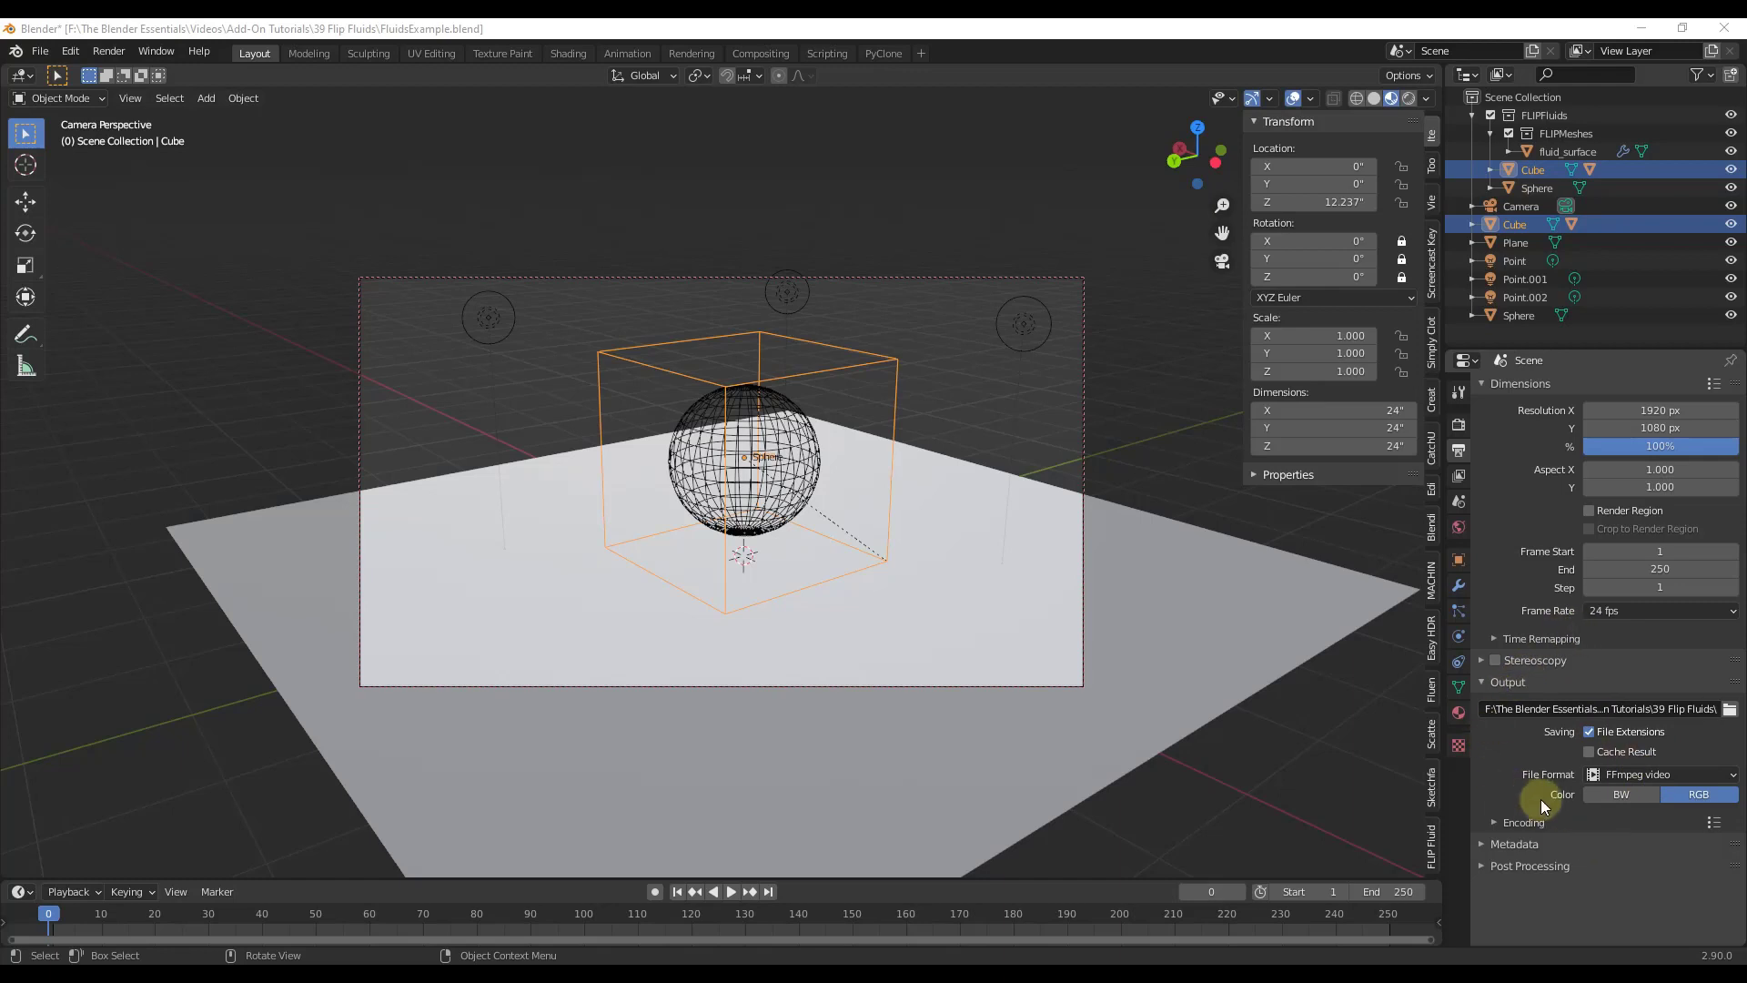
left_click(1588, 731)
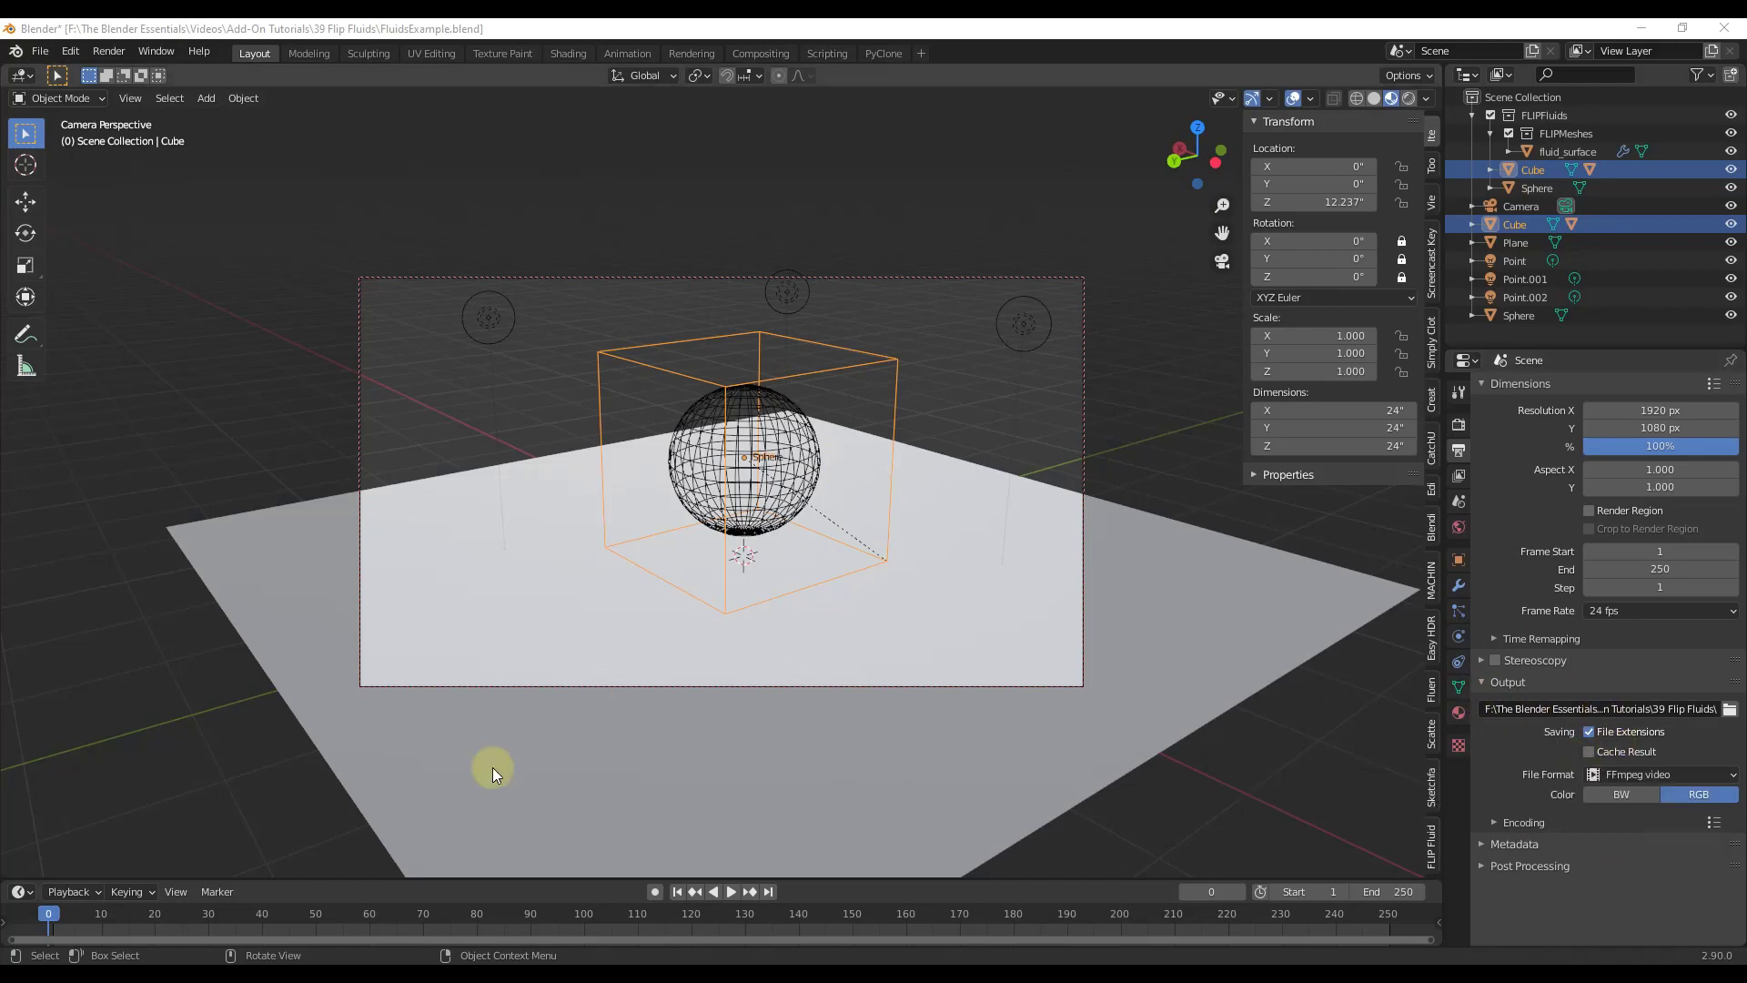
Switch to the video player, replay the rendered animation 0001-0250 from its start and pause it at about 3 seconds.
mouse_move(547, 964)
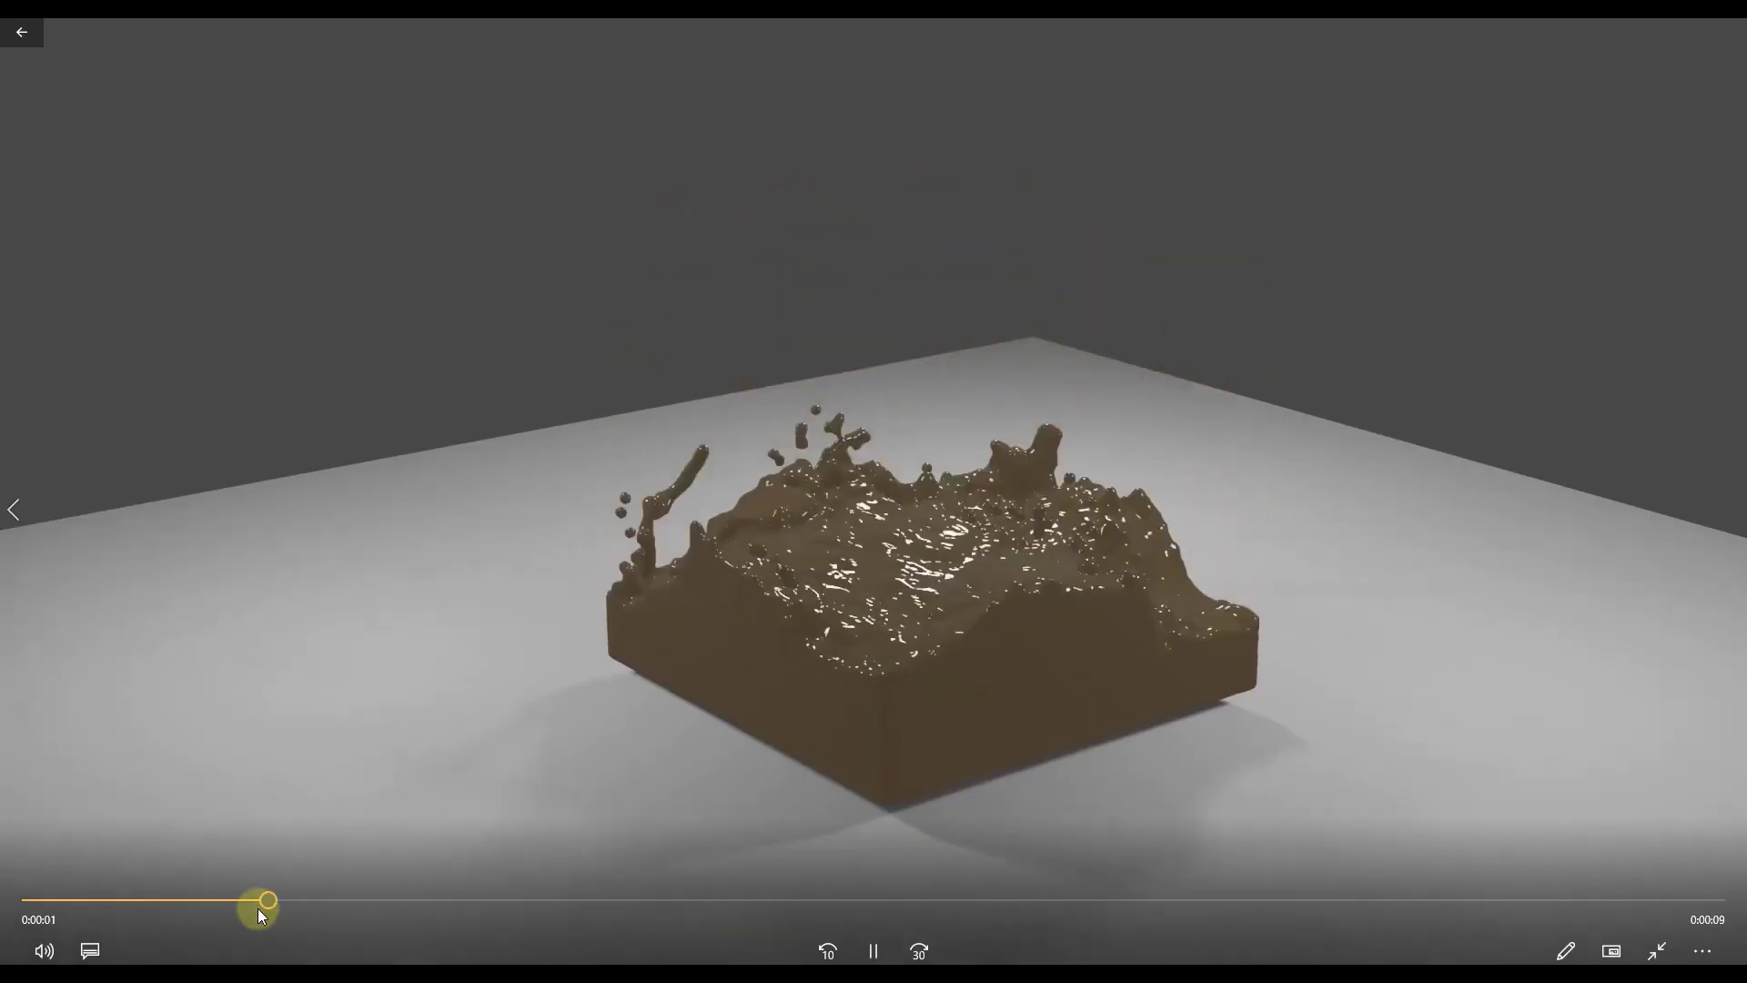
left_click_drag(259, 908, 22, 909)
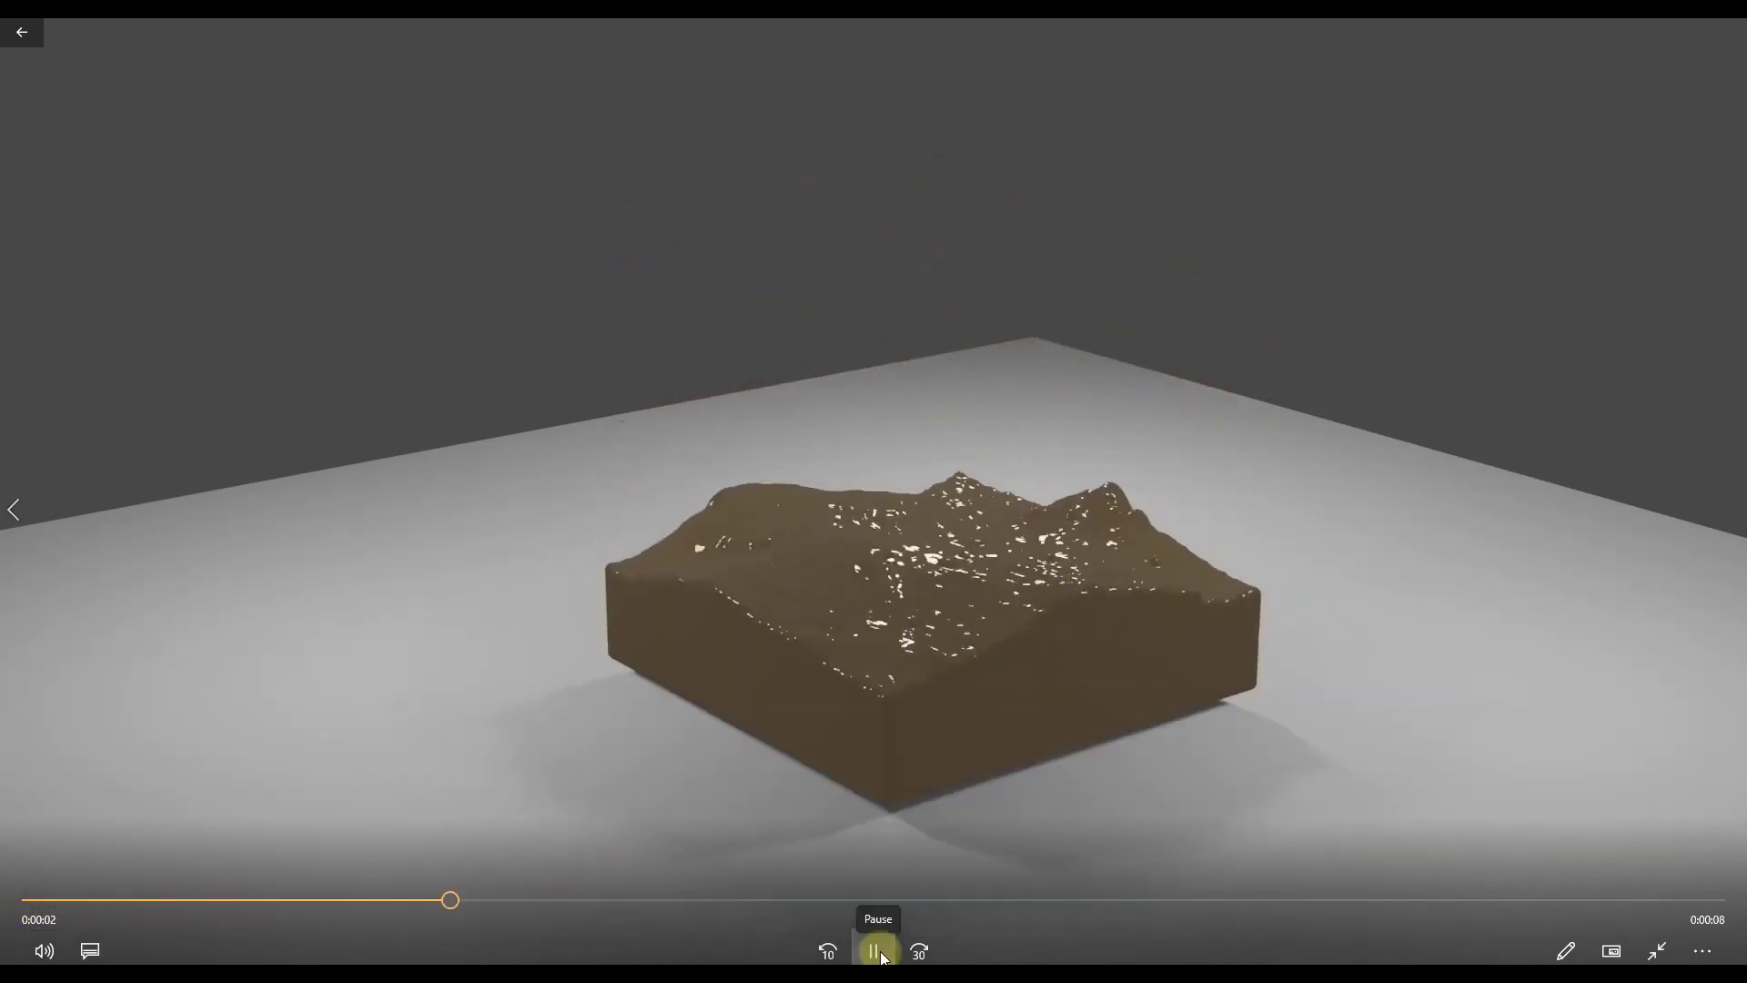
left_click(873, 951)
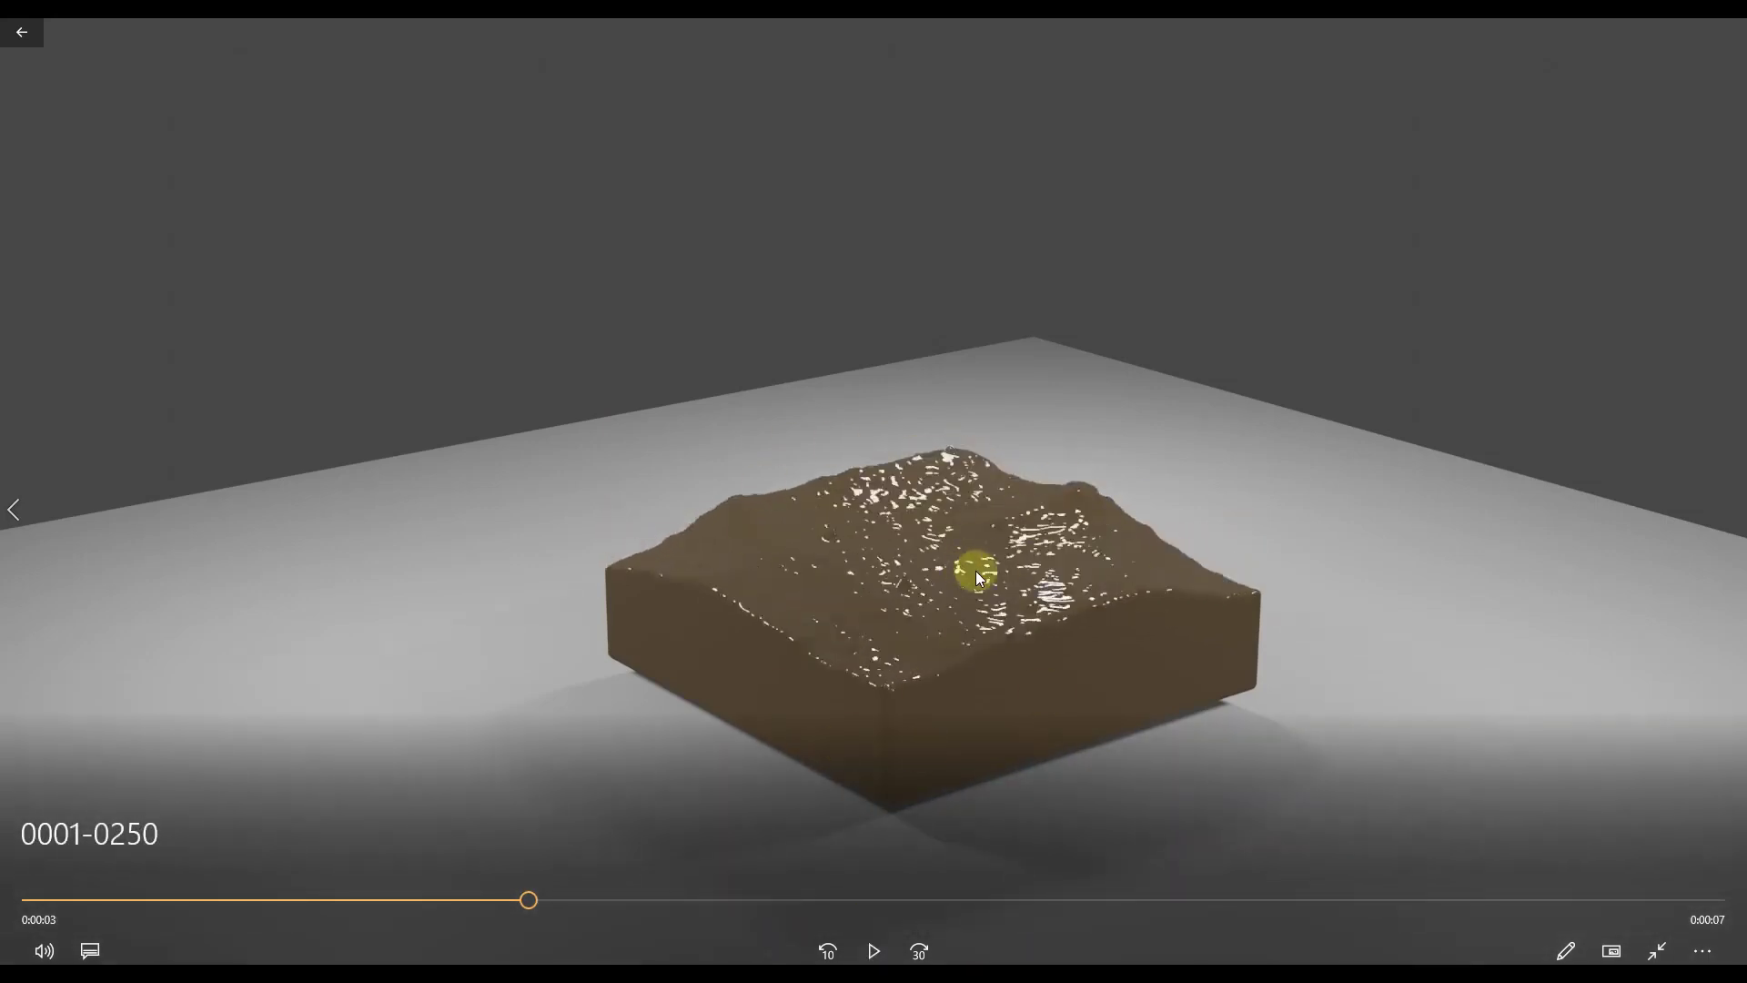